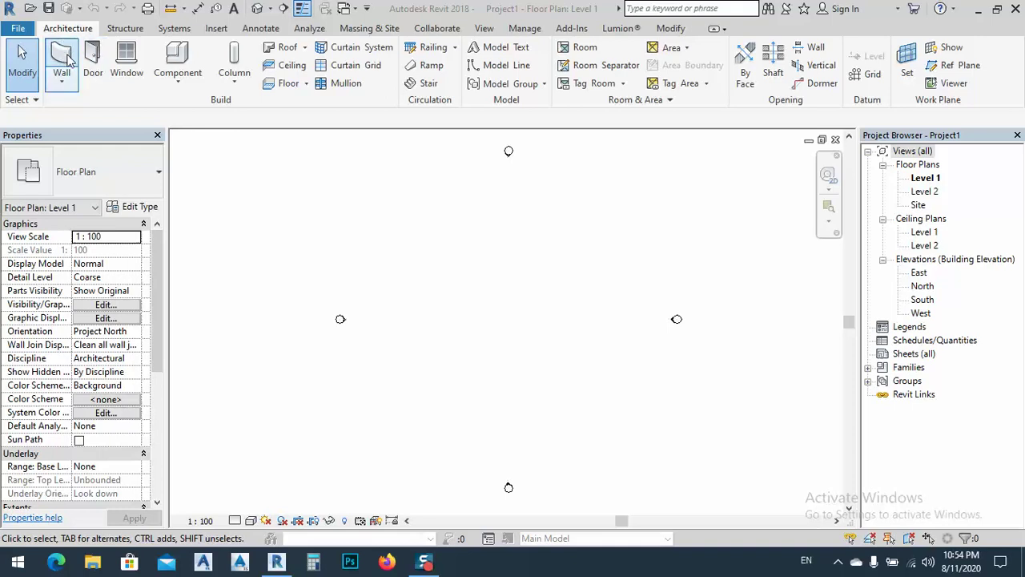
Draw a 2000 mm long Generic - 300mm wall on the Level 1 plan.
click(122, 28)
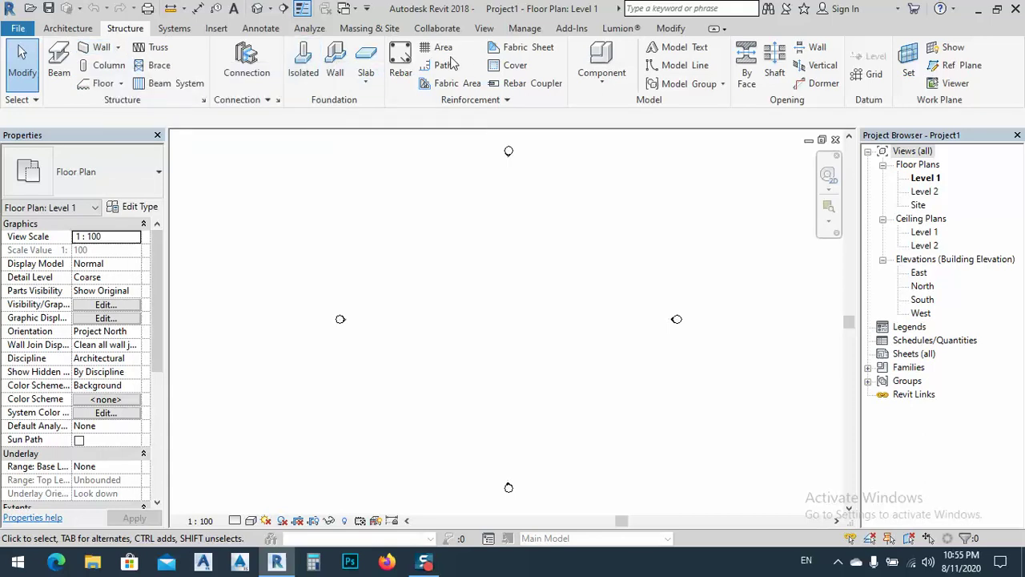
click(71, 29)
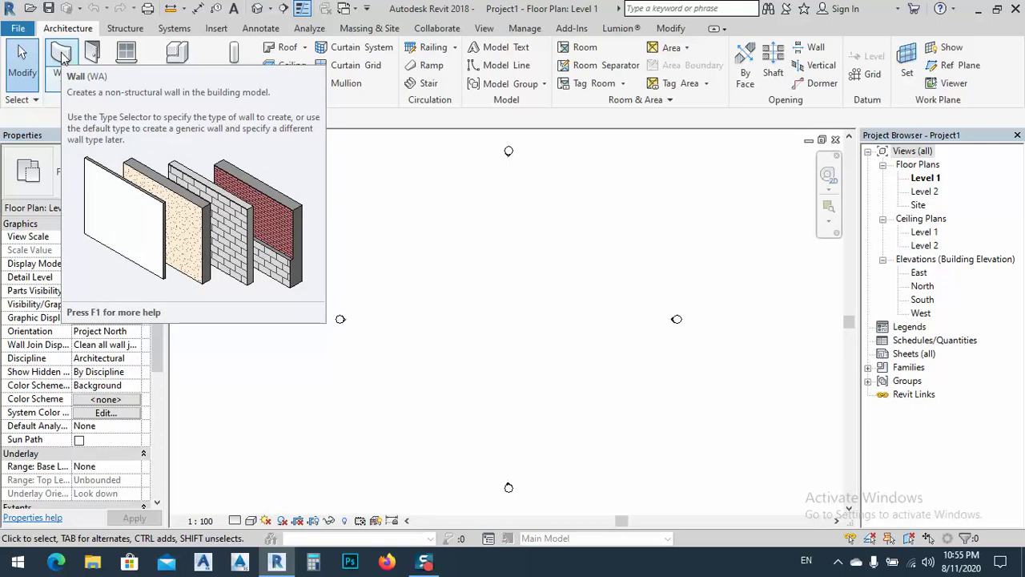
click(62, 55)
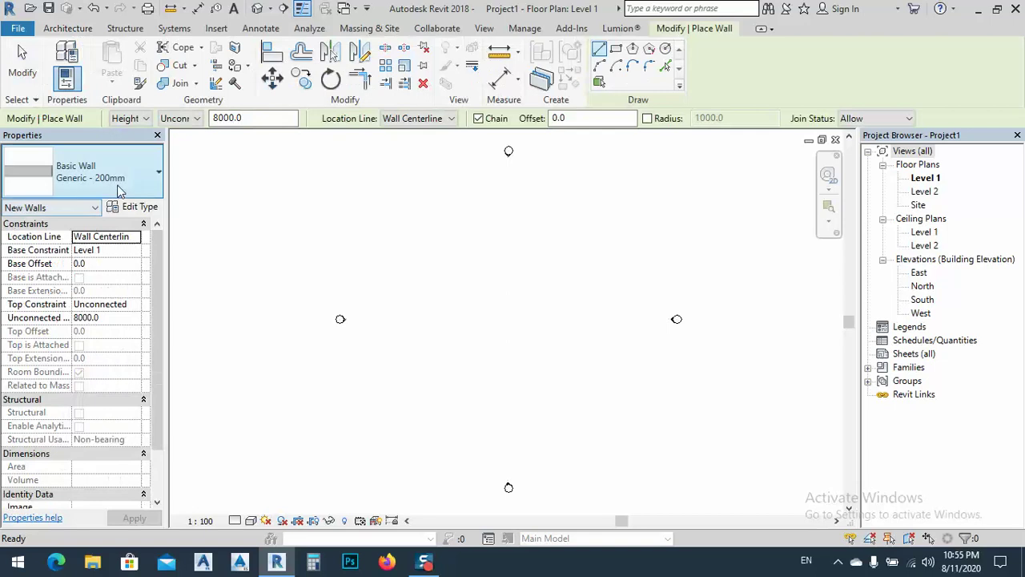
click(118, 191)
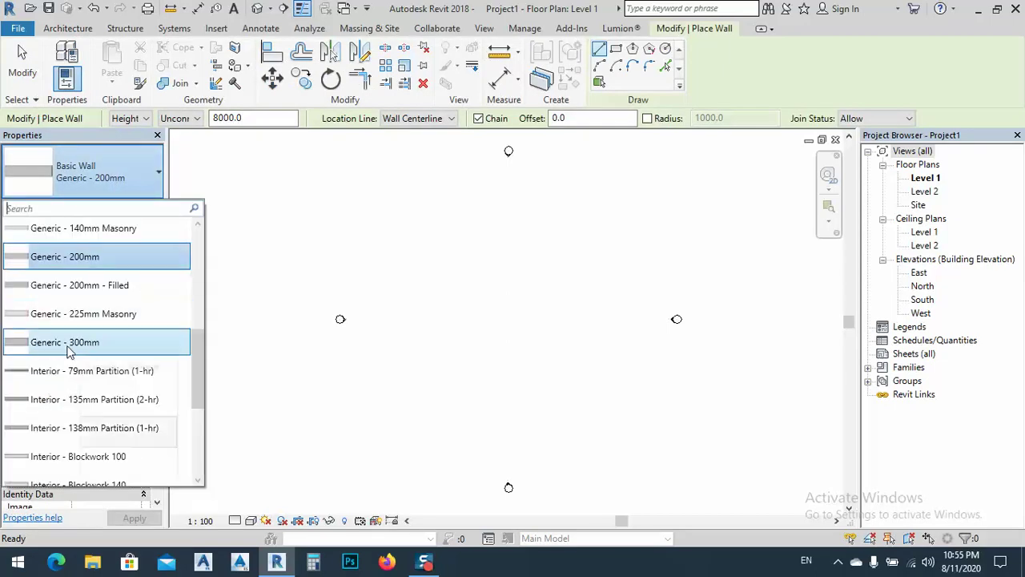
mouse_move(69, 350)
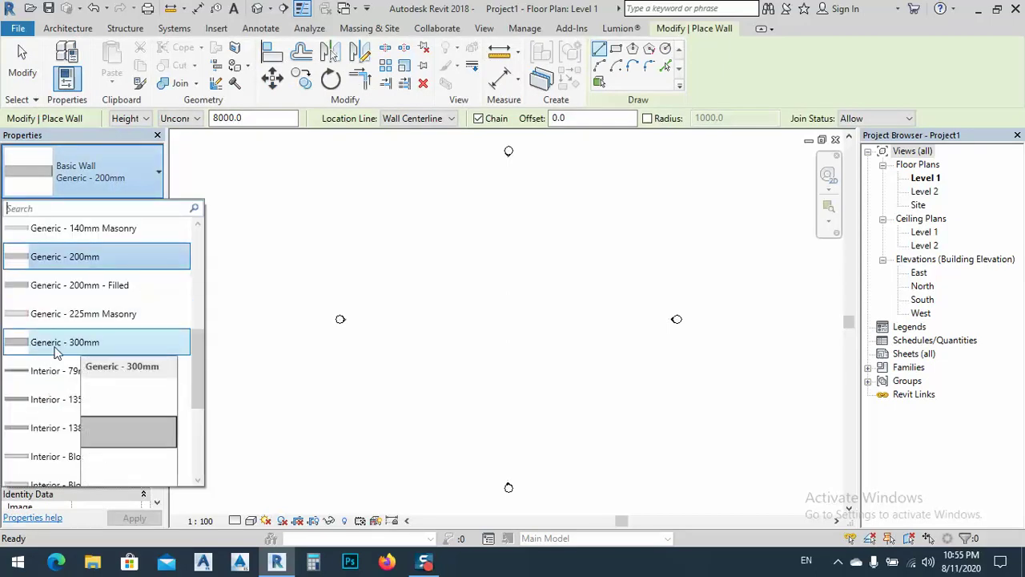
click(57, 344)
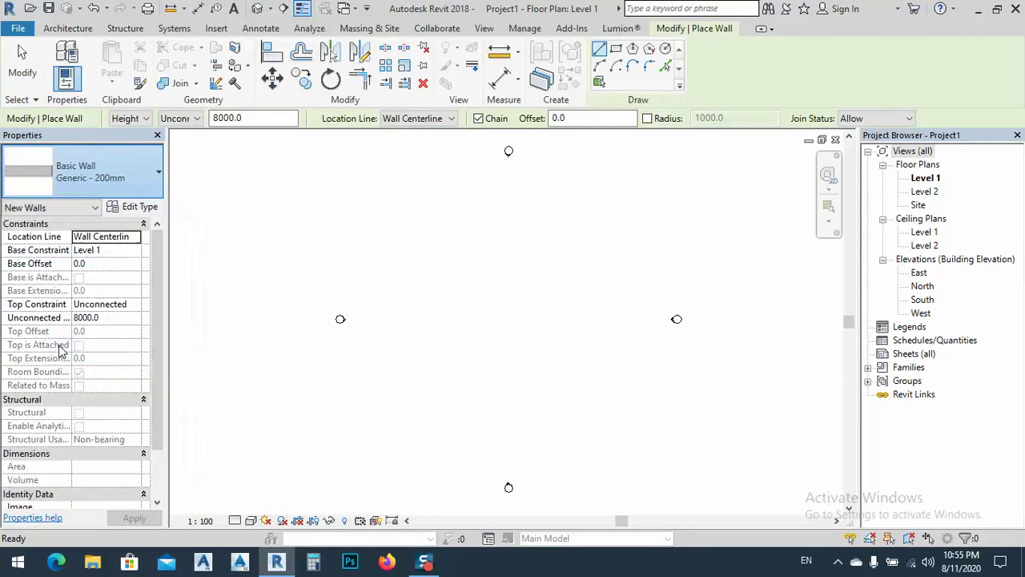
click(427, 329)
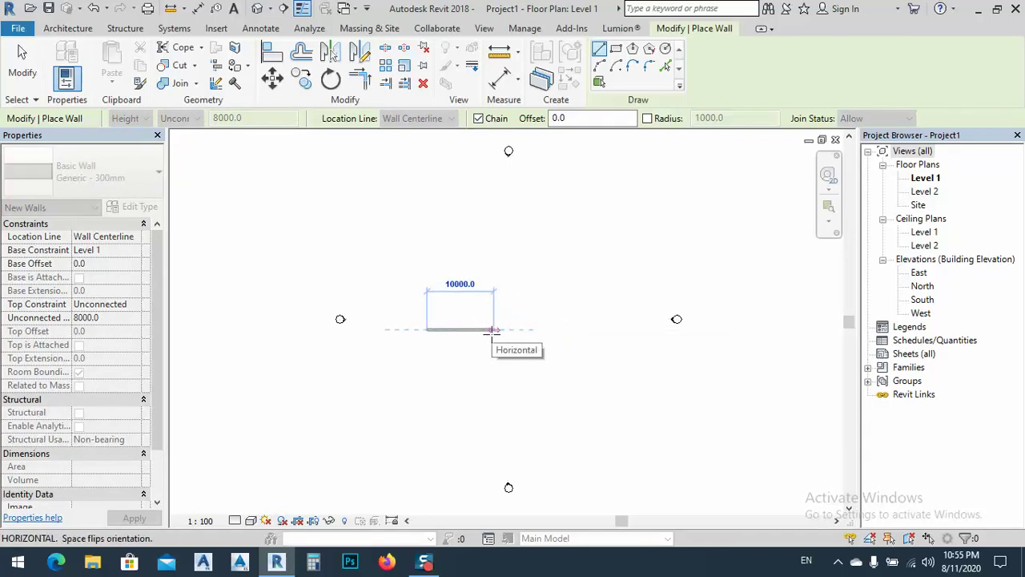
text(2000)
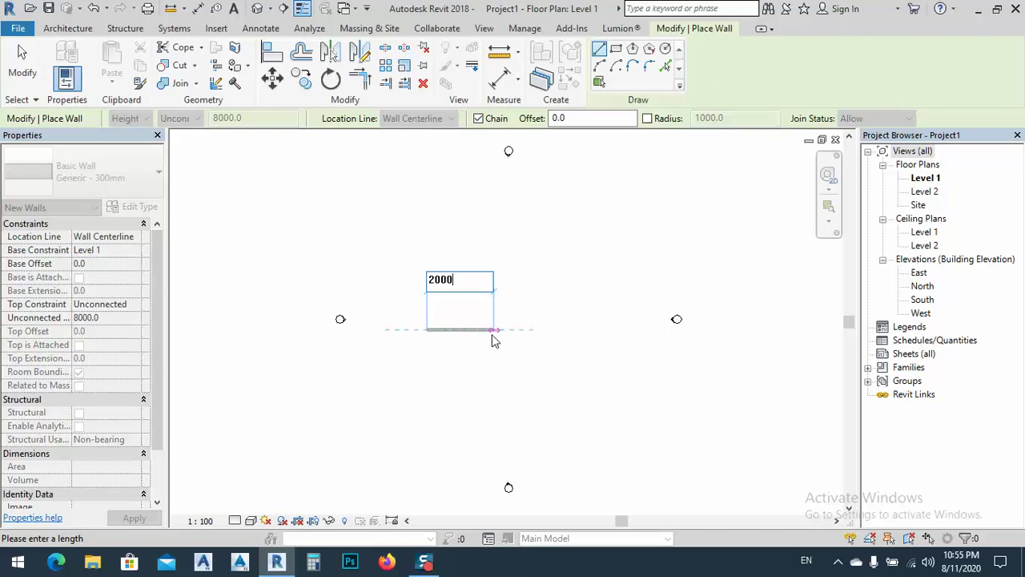
key(Return)
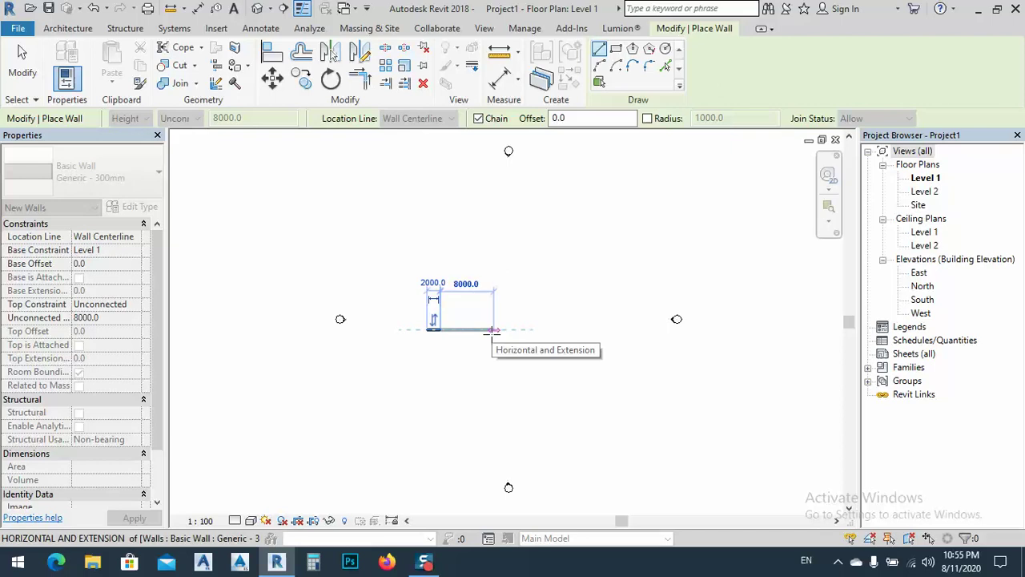
Cancel the chained wall, exit wall placement, and select the new wall.
right_click(503, 293)
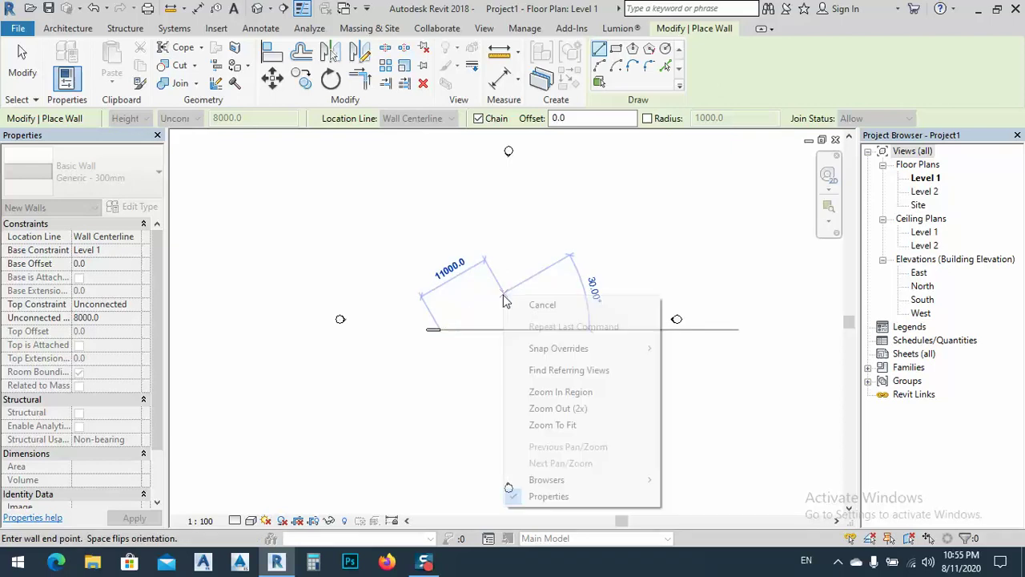
click(533, 304)
scroll(432, 343, up, 1)
right_click(433, 343)
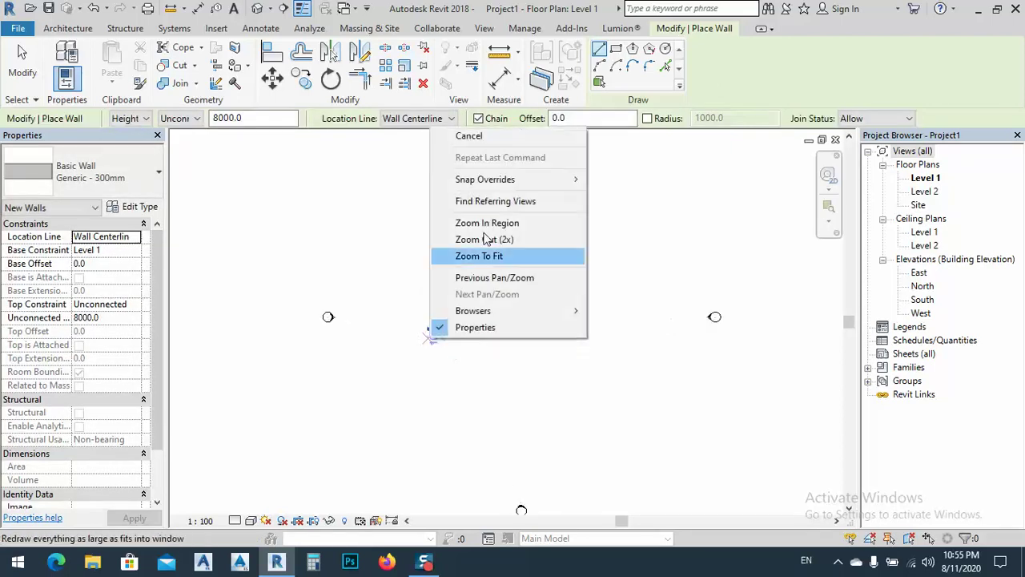
click(456, 136)
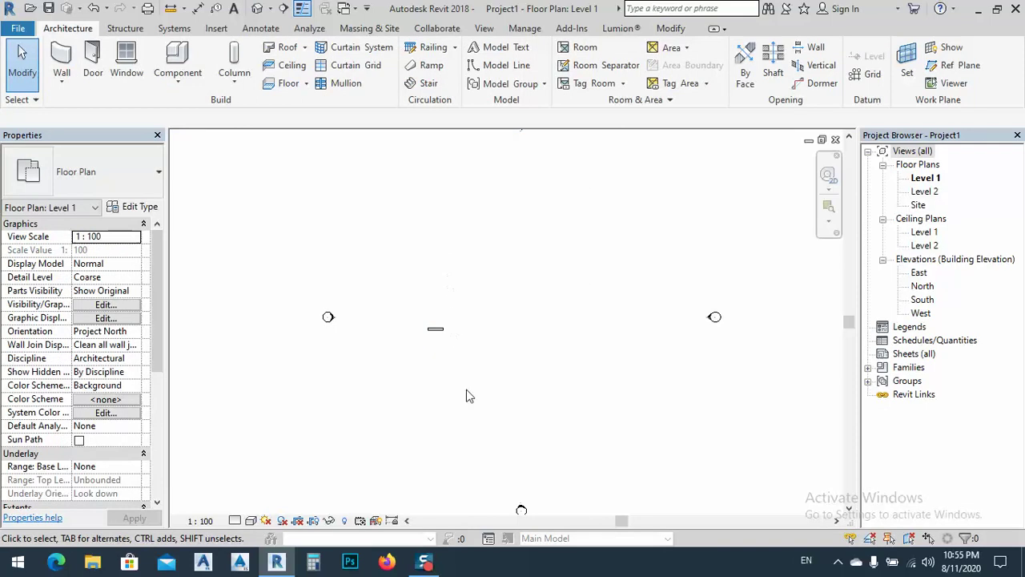
click(434, 332)
scroll(433, 335, up, 2)
scroll(433, 331, up, 2)
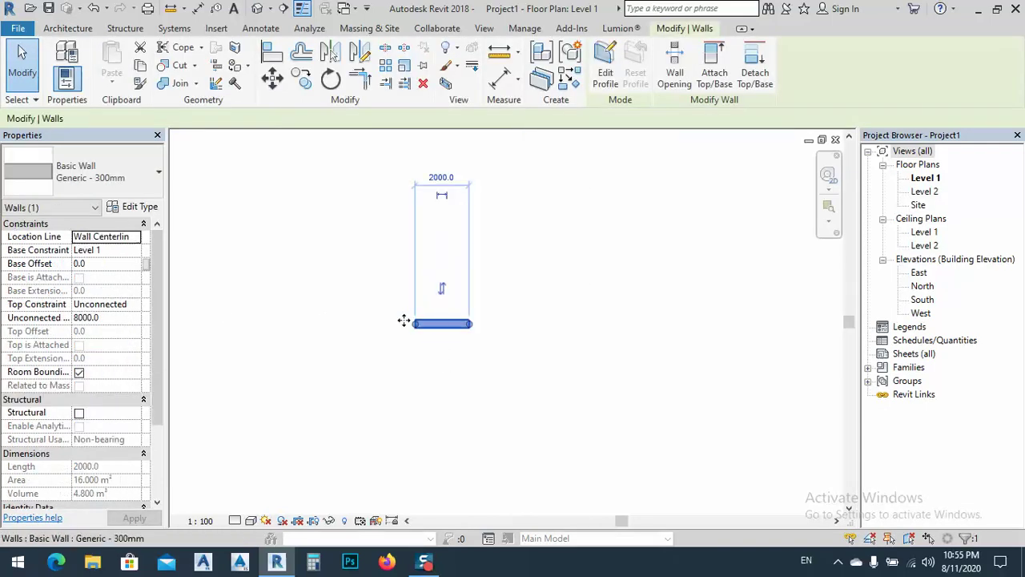
Set the wall's Unconnected Height to 1200 mm.
click(120, 318)
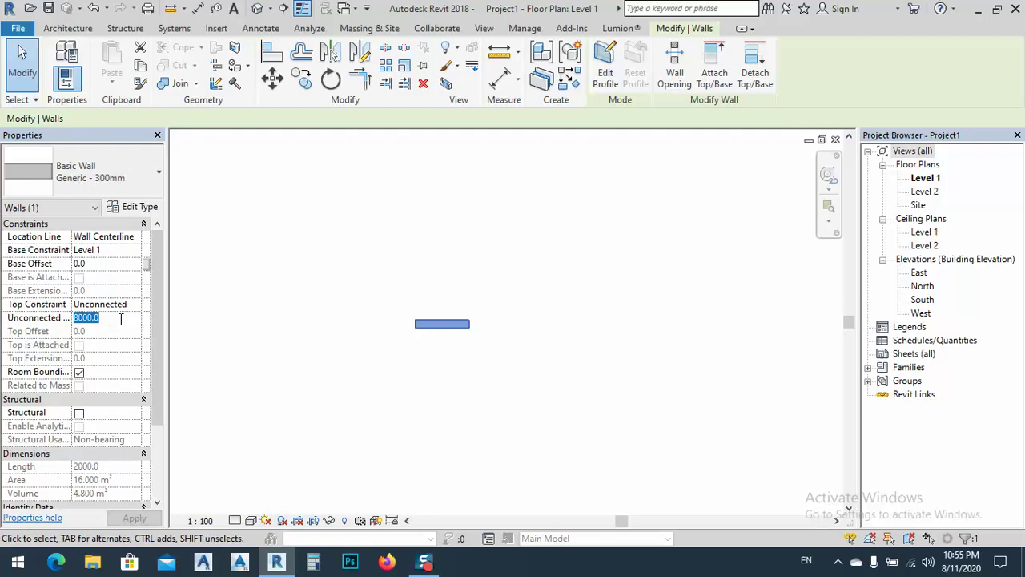
text(1200.0)
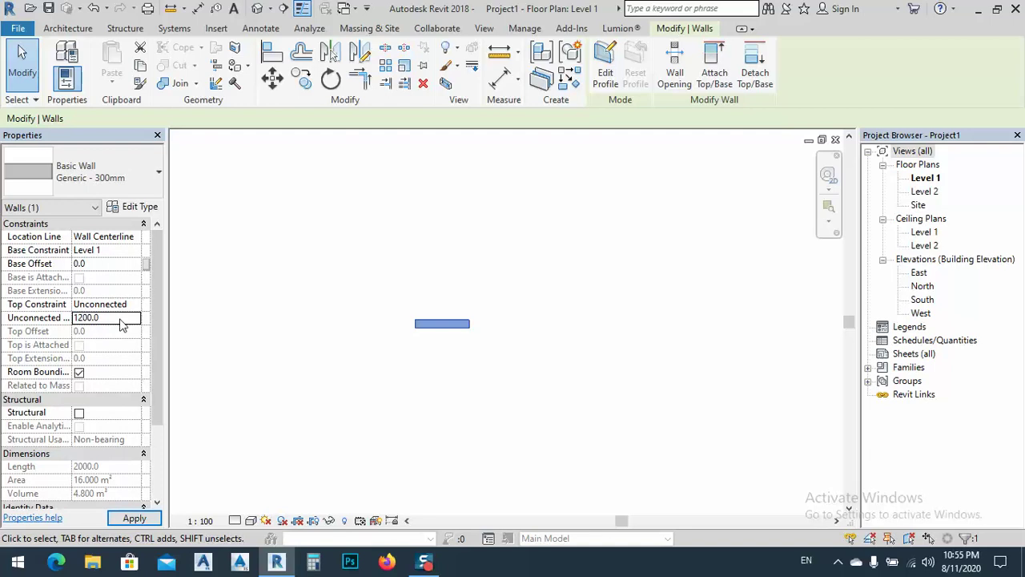
click(134, 518)
click(437, 416)
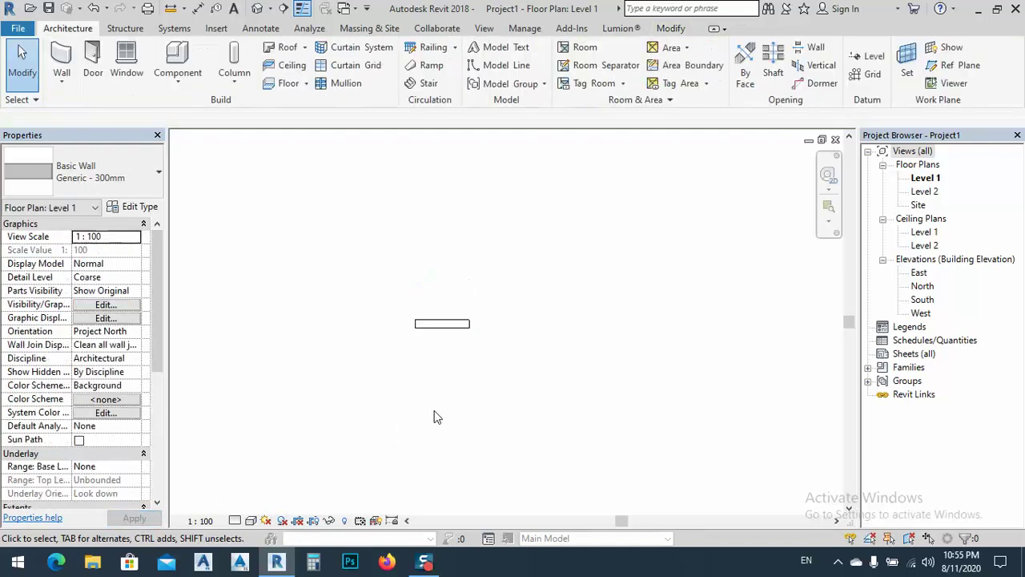
In the default 3D view, change the wall's length to 3000 mm.
click(257, 8)
shift+middle_drag(476, 382, 453, 206)
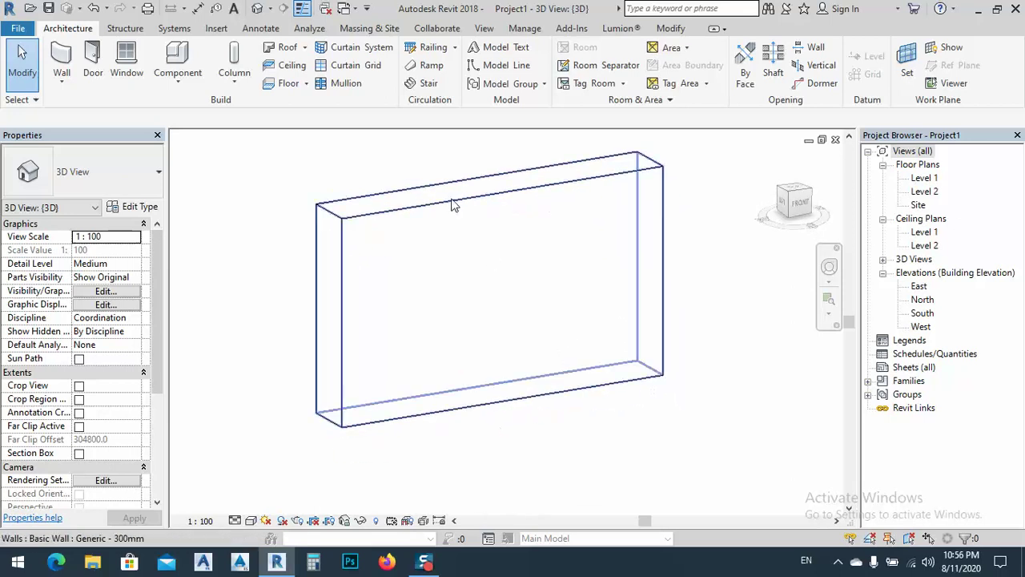
click(451, 203)
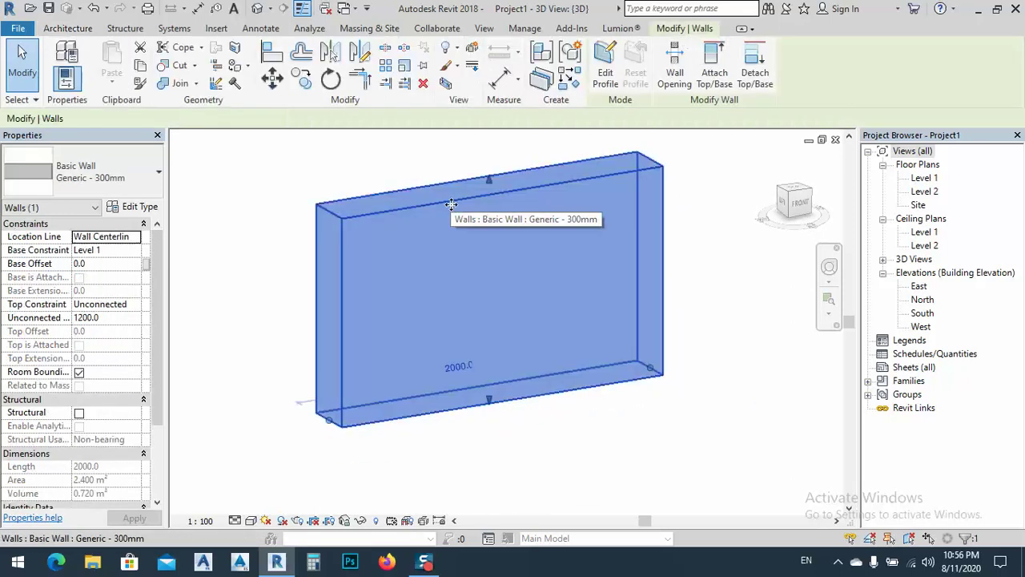
click(467, 365)
text(3000)
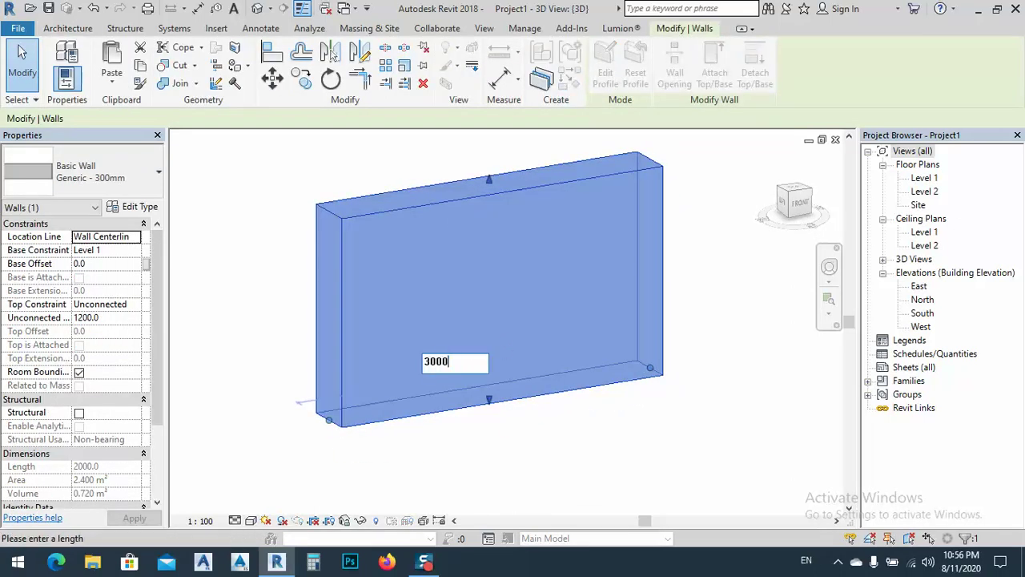
key(Return)
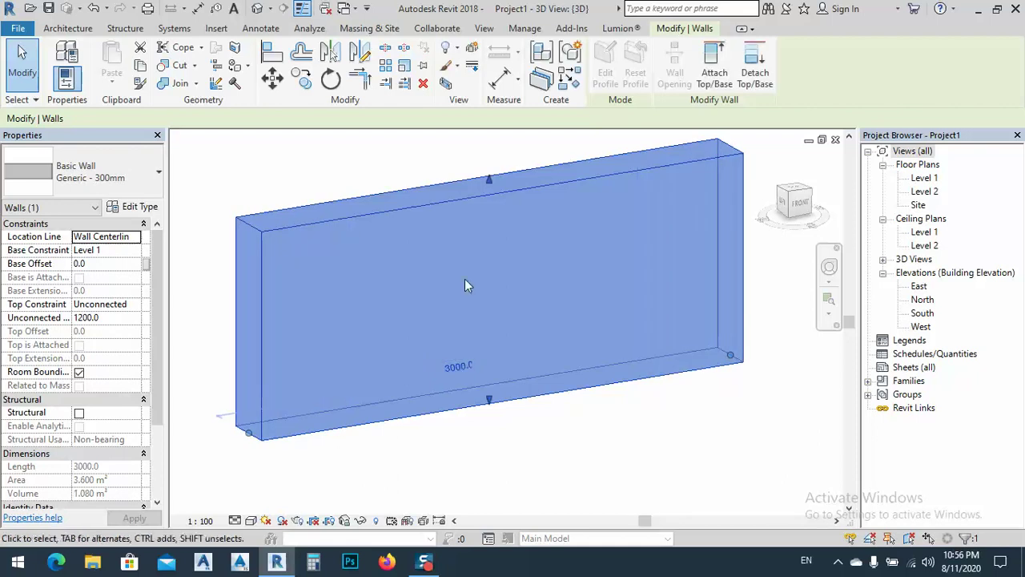
Raise the wall's Unconnected Height to 2000 mm and orbit to face it.
click(112, 318)
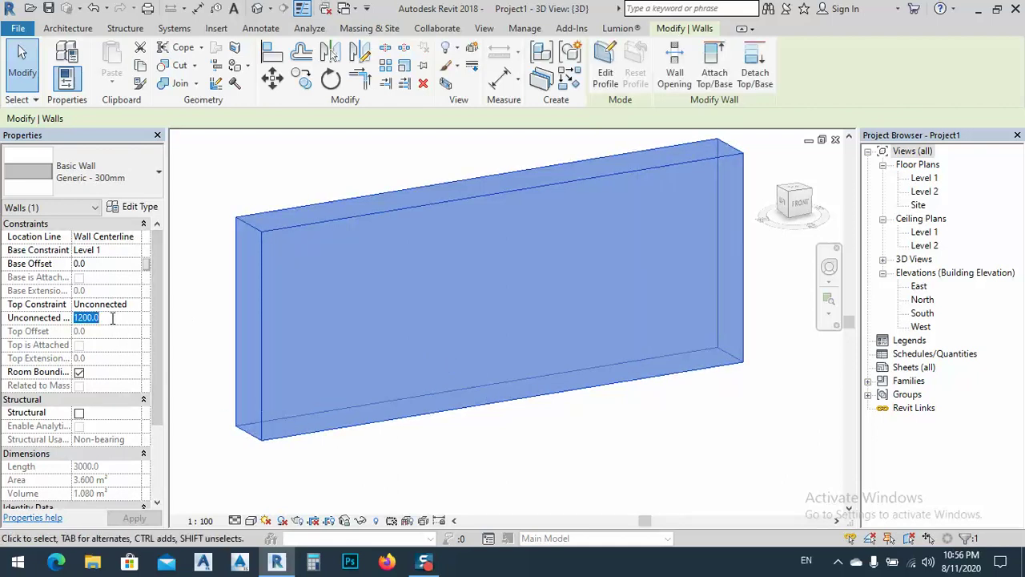
text(2000.0)
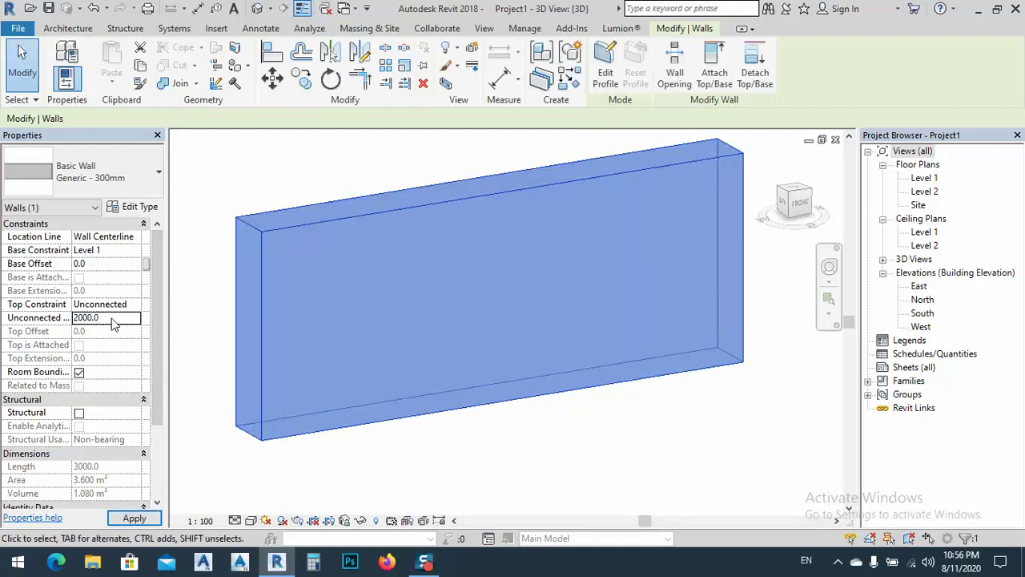
click(135, 518)
click(421, 453)
scroll(432, 420, down, 2)
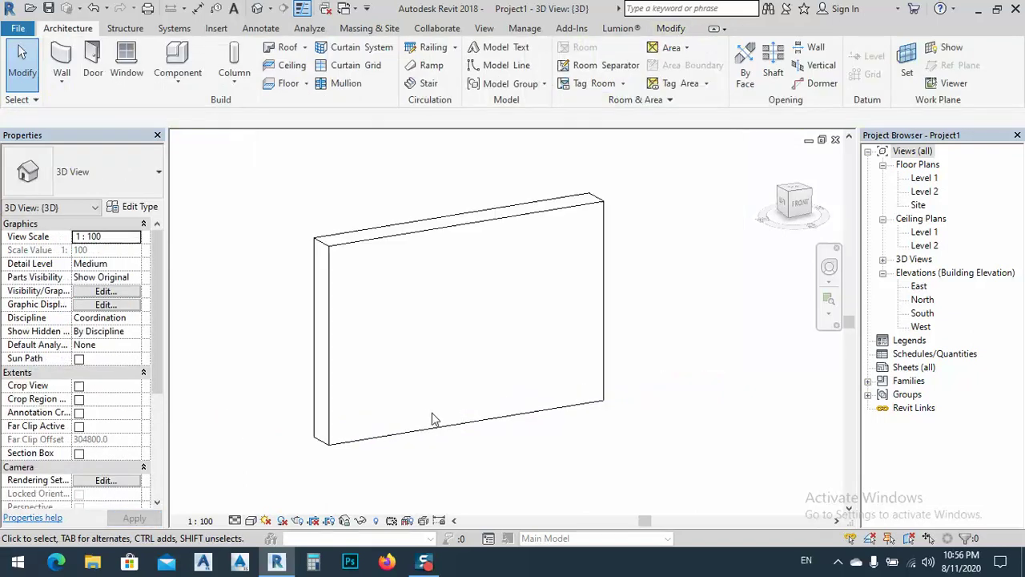
middle_drag(431, 419, 505, 413)
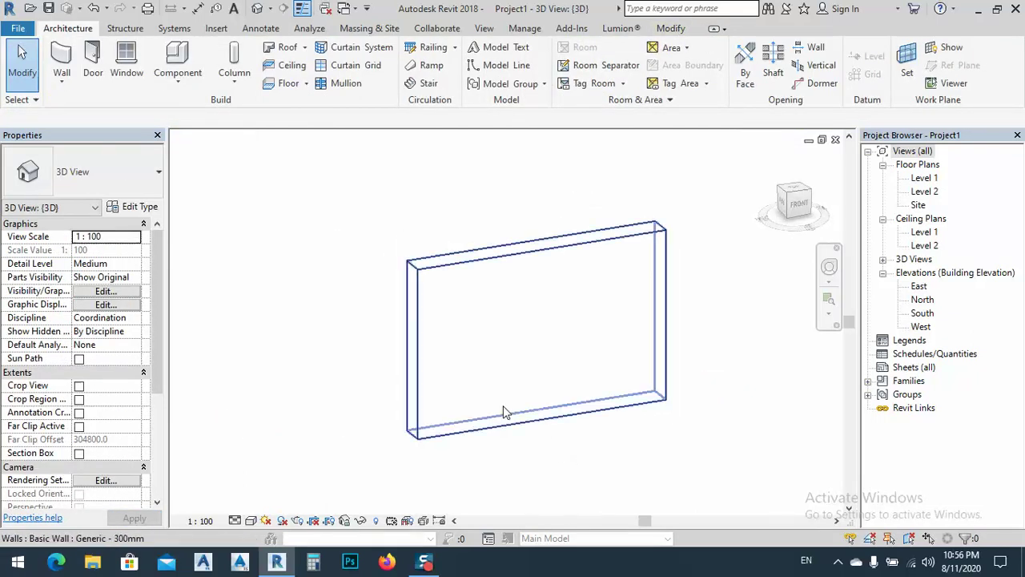
Edit the wall profile, replacing its top and left edges with a 1500 mm edge and a sloping top.
click(415, 270)
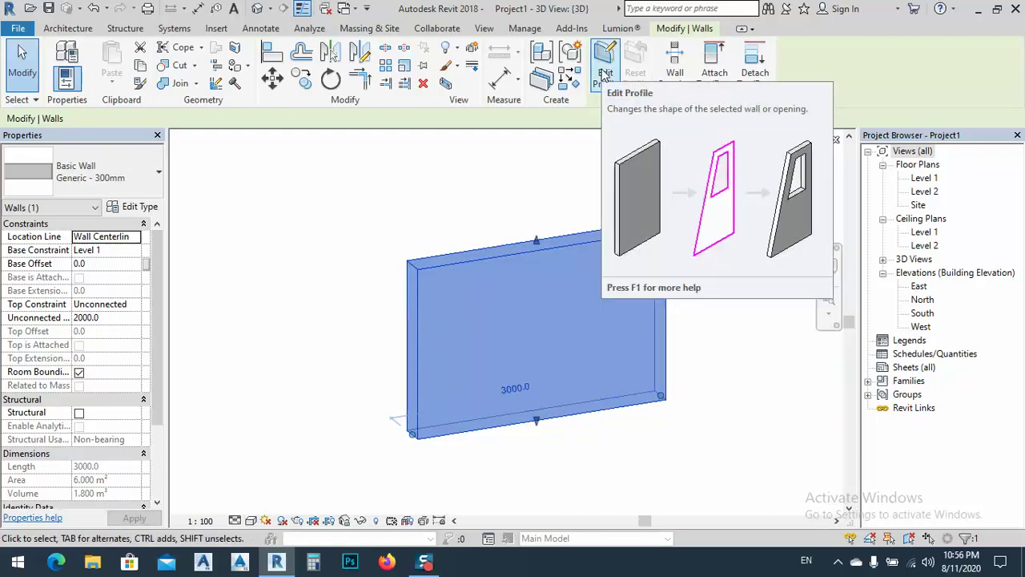
click(604, 72)
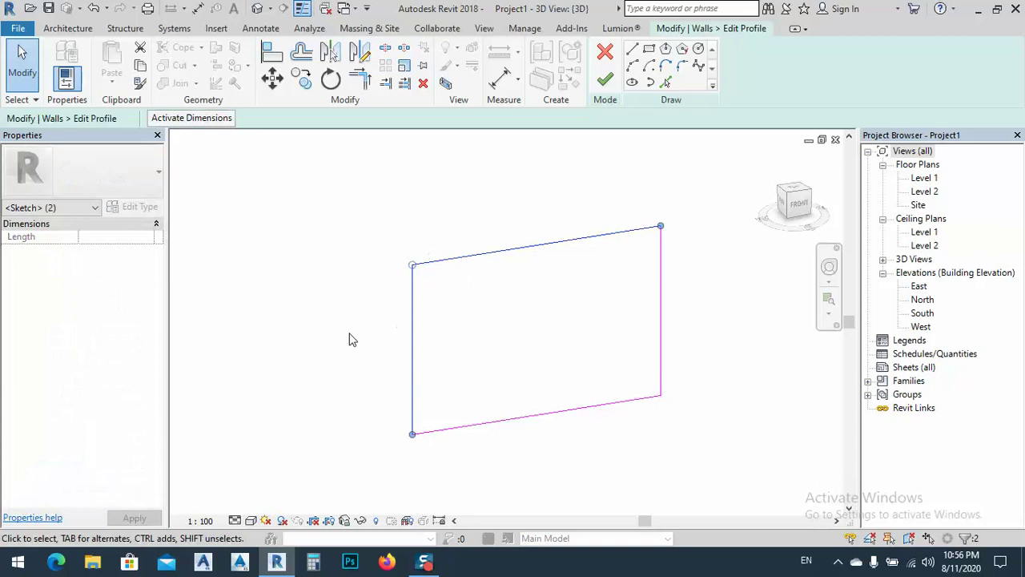
key(Delete)
click(632, 49)
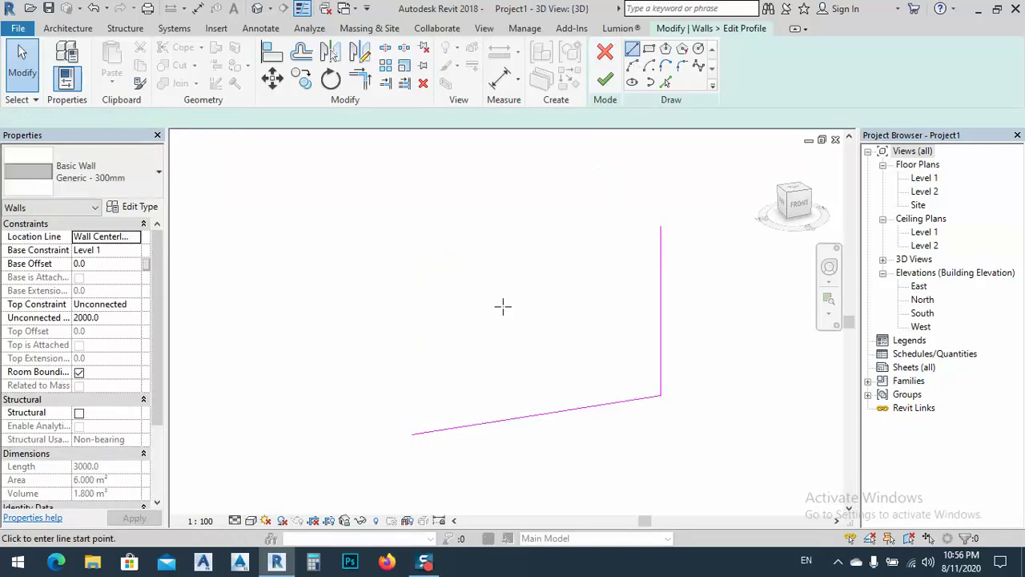
click(412, 434)
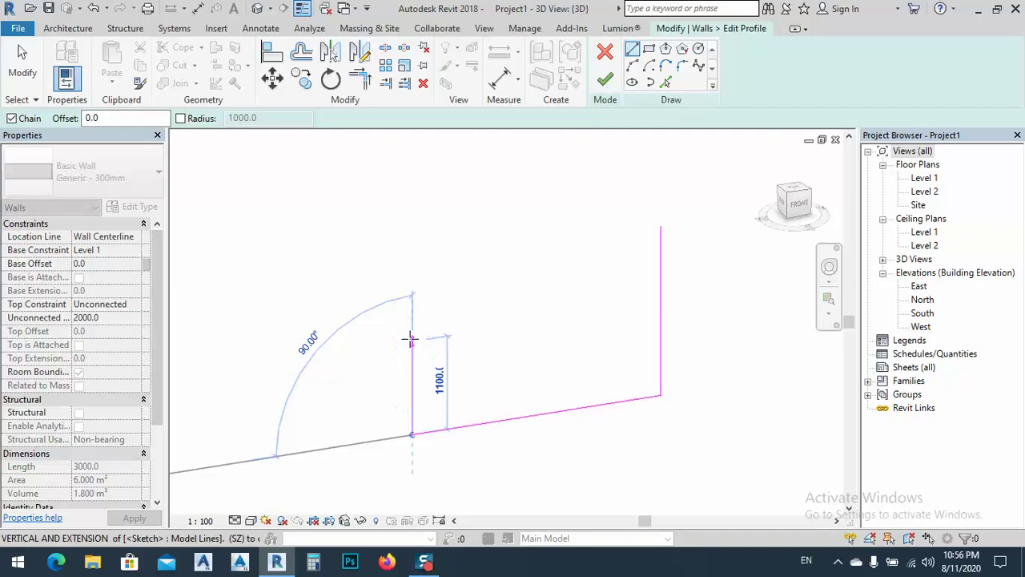
text(1500)
key(Return)
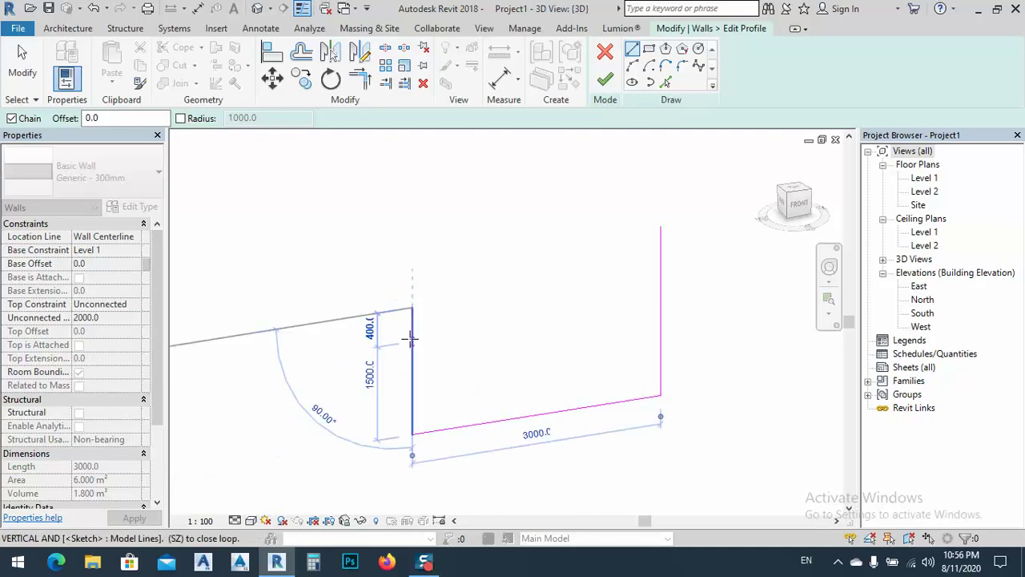
click(661, 227)
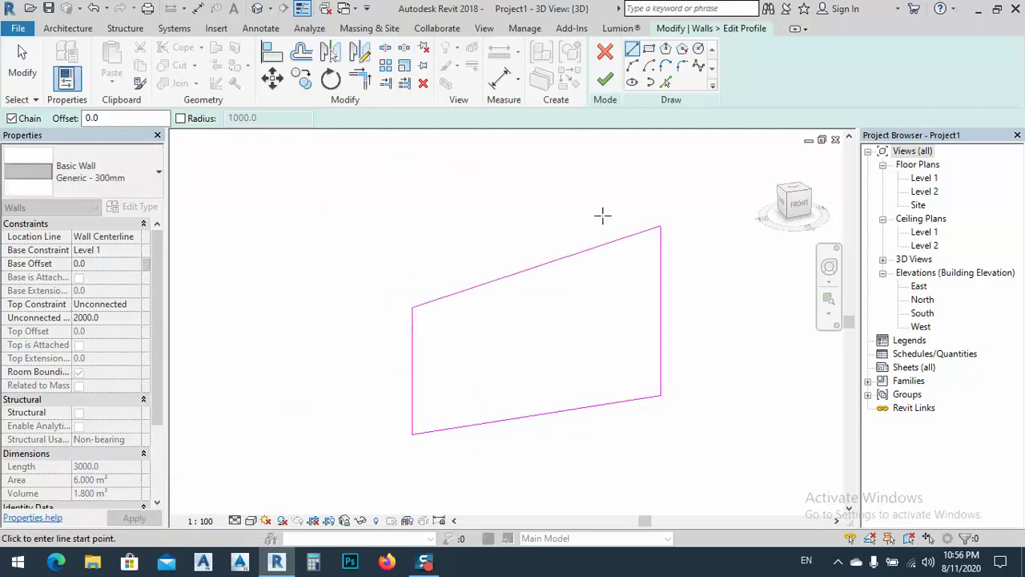
Finish the profile edit and clear the wall selection.
right_click(602, 215)
click(636, 220)
click(604, 79)
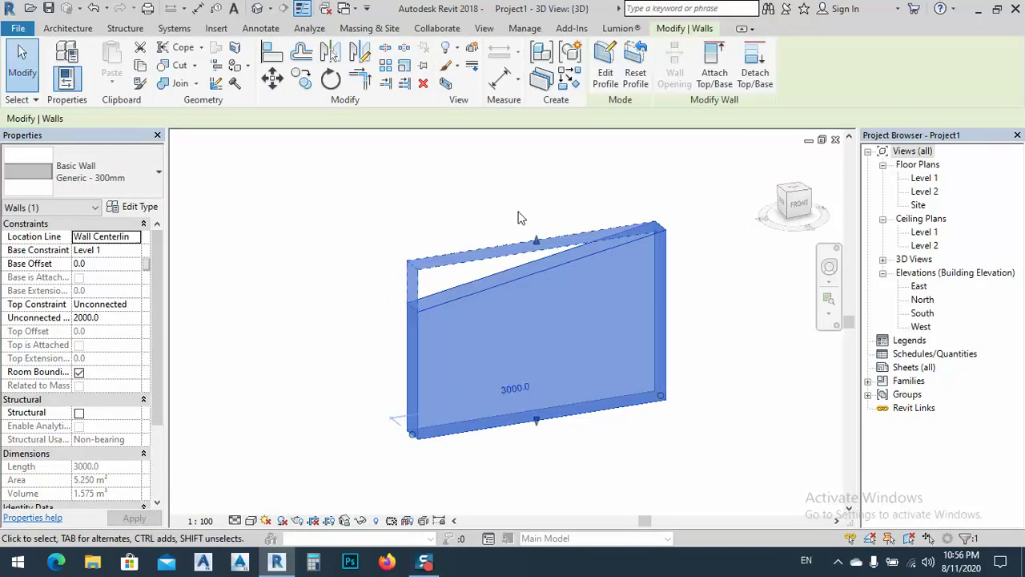
right_click(519, 229)
click(519, 179)
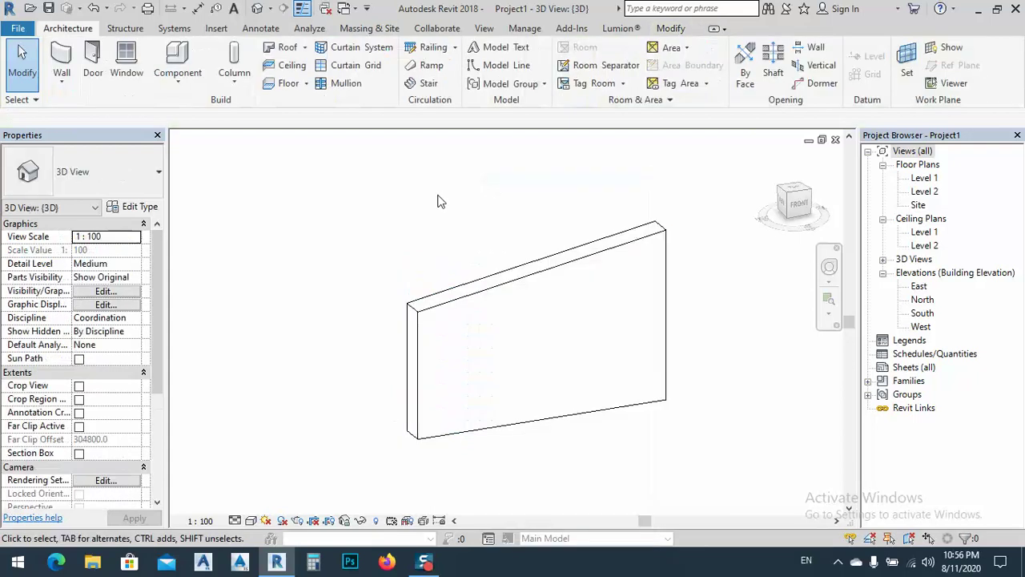
In the Level 1 plan, load all families from the Structural Rebar Shapes folder.
click(441, 339)
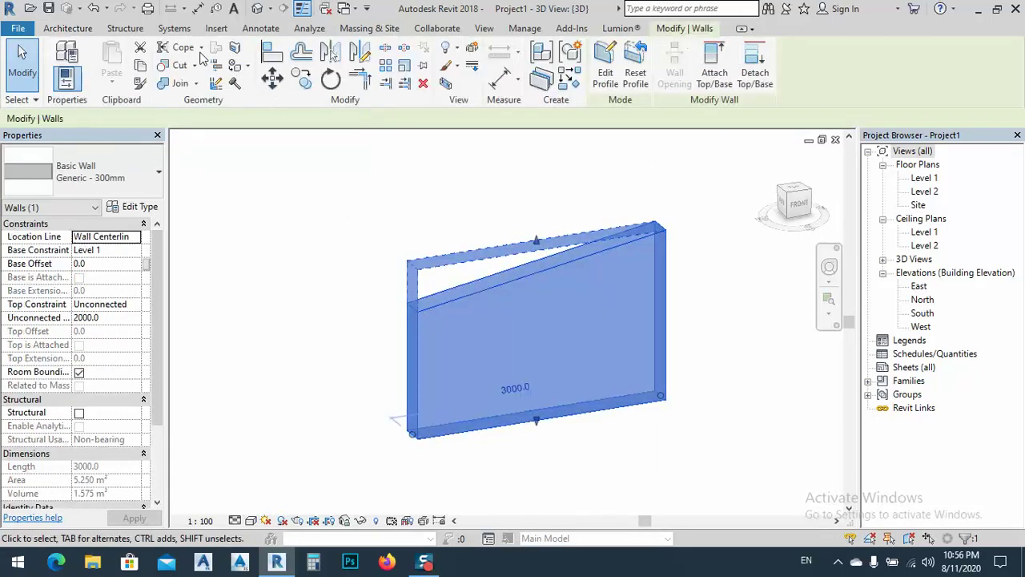
click(125, 28)
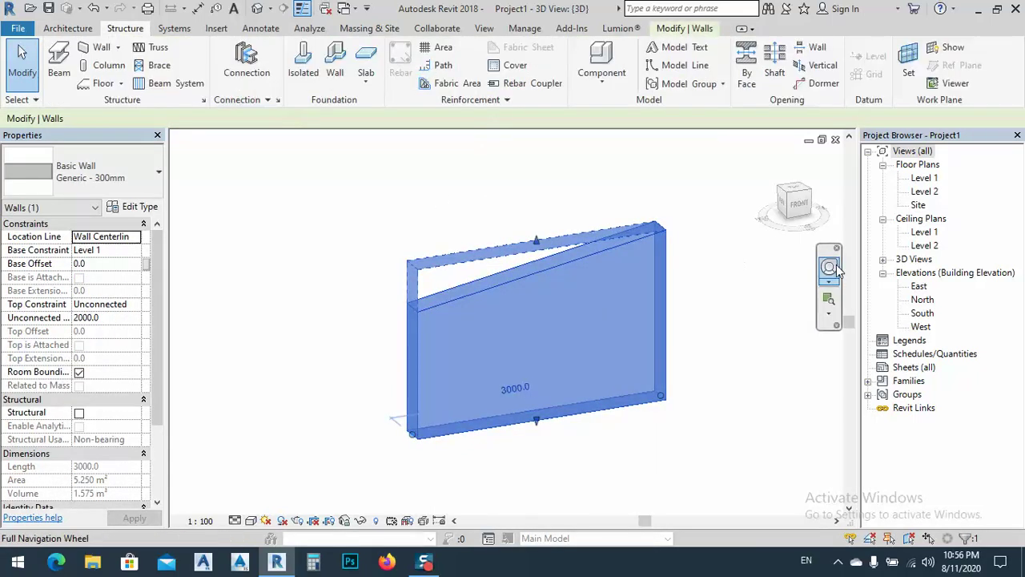
double_click(924, 178)
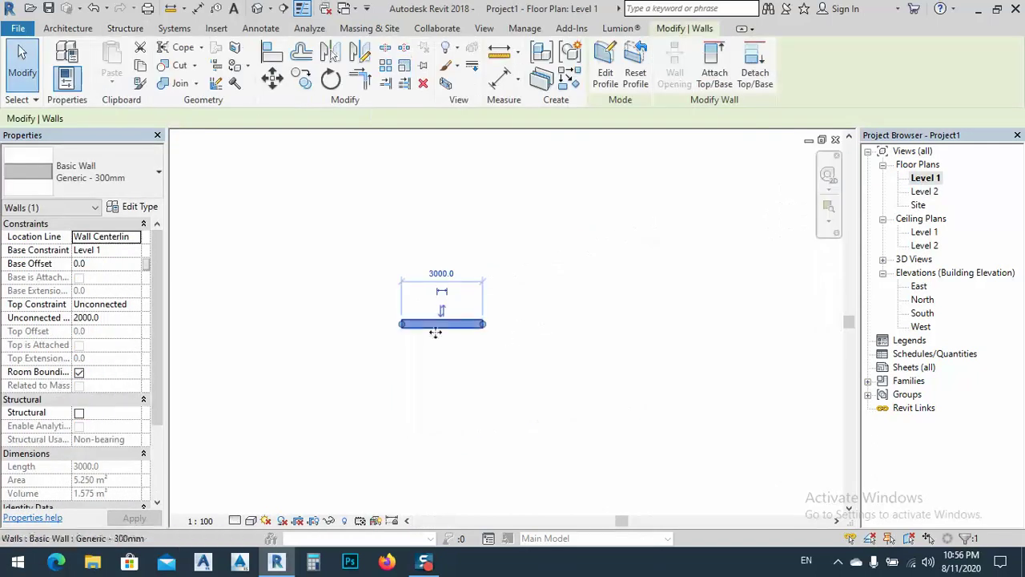
click(125, 28)
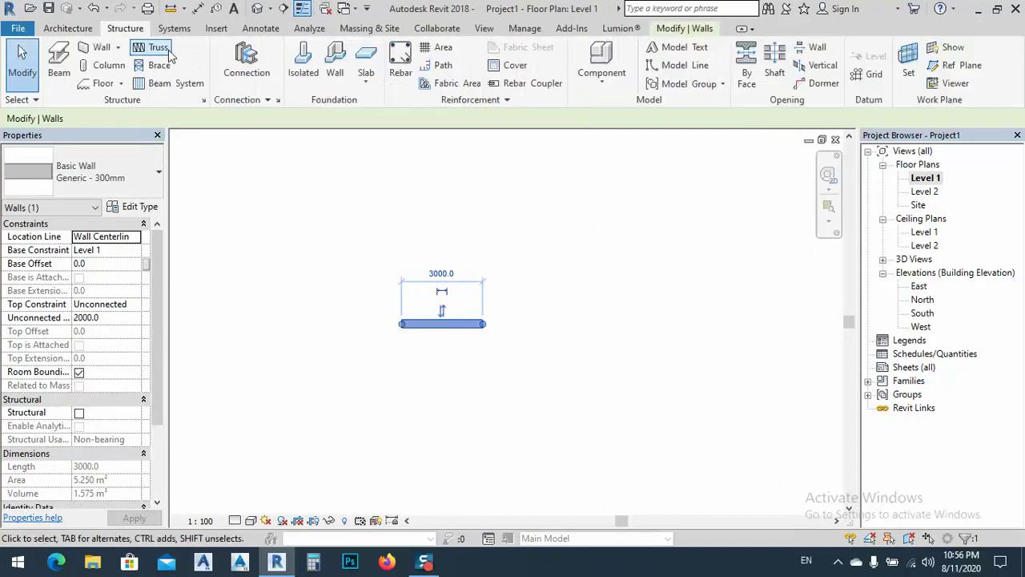
click(399, 64)
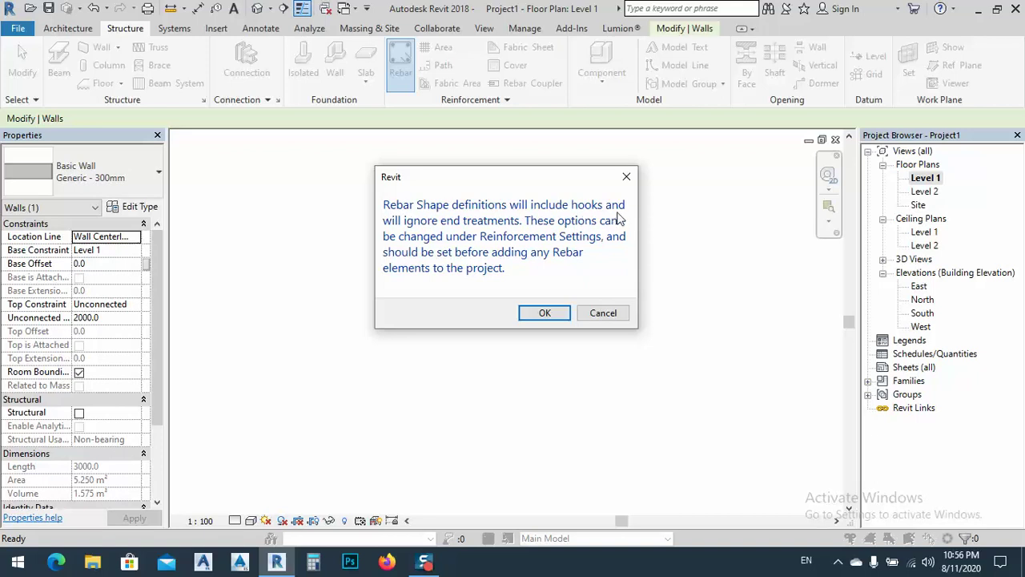
click(544, 314)
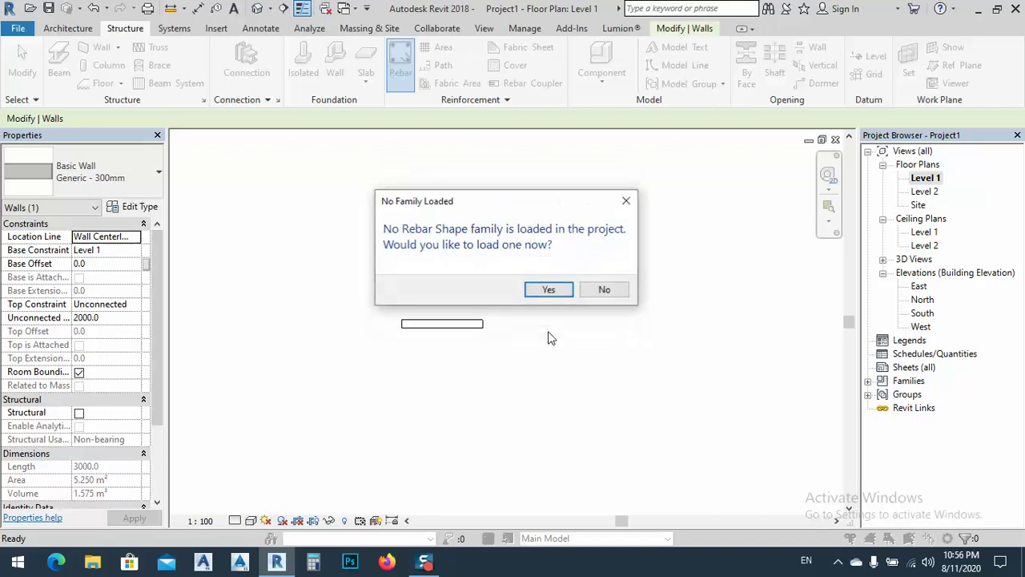
click(548, 290)
scroll(393, 305, down, 8)
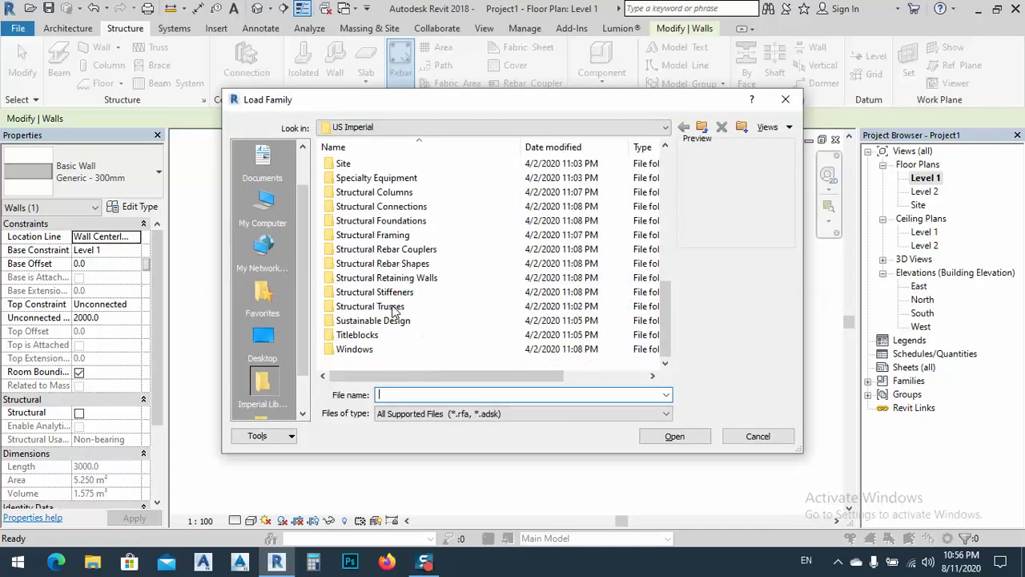
double_click(358, 266)
click(369, 274)
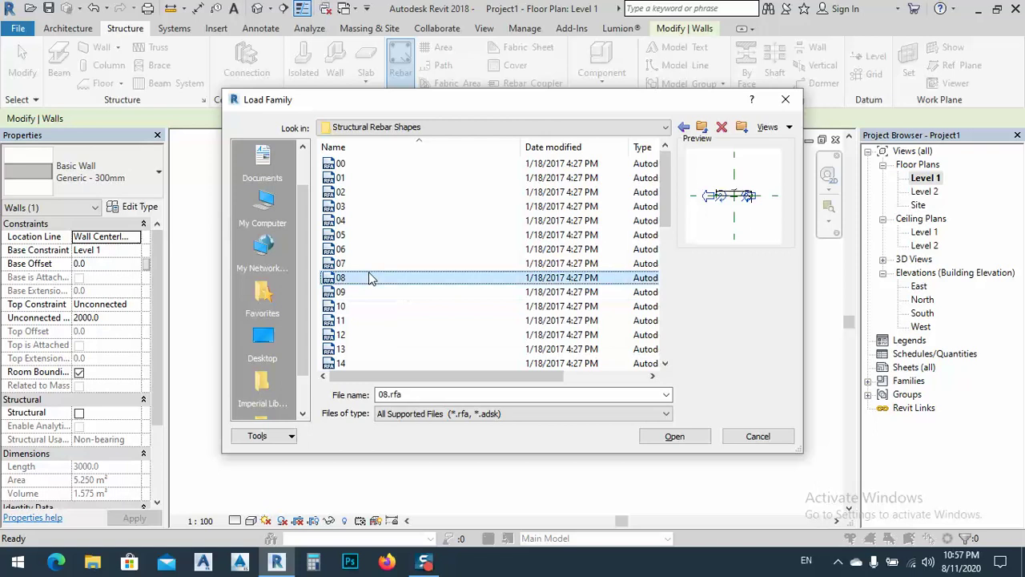
key(ctrl+a)
click(674, 437)
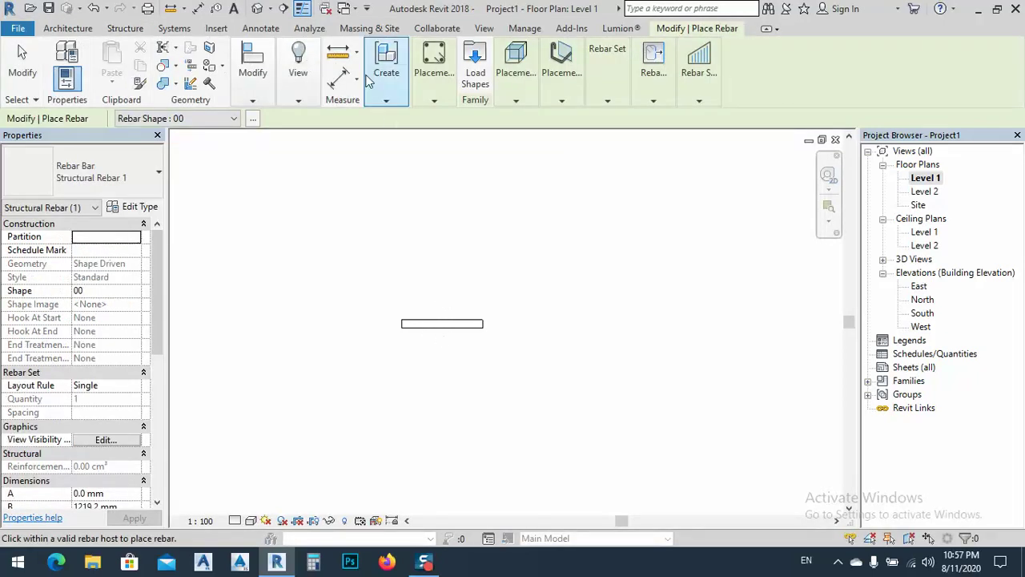
Draw a section line across the wall from above to below it.
click(484, 28)
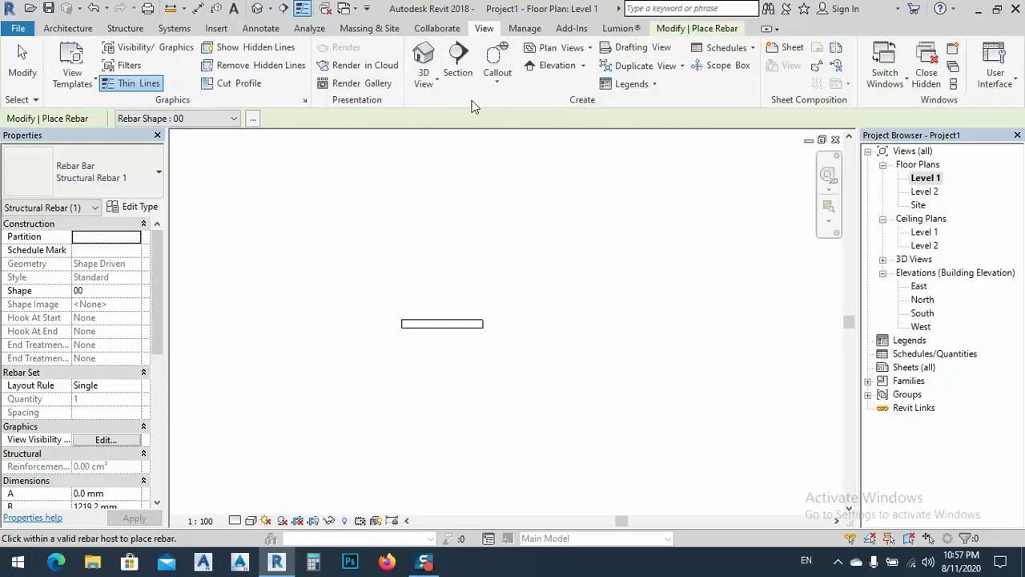
click(457, 63)
click(424, 287)
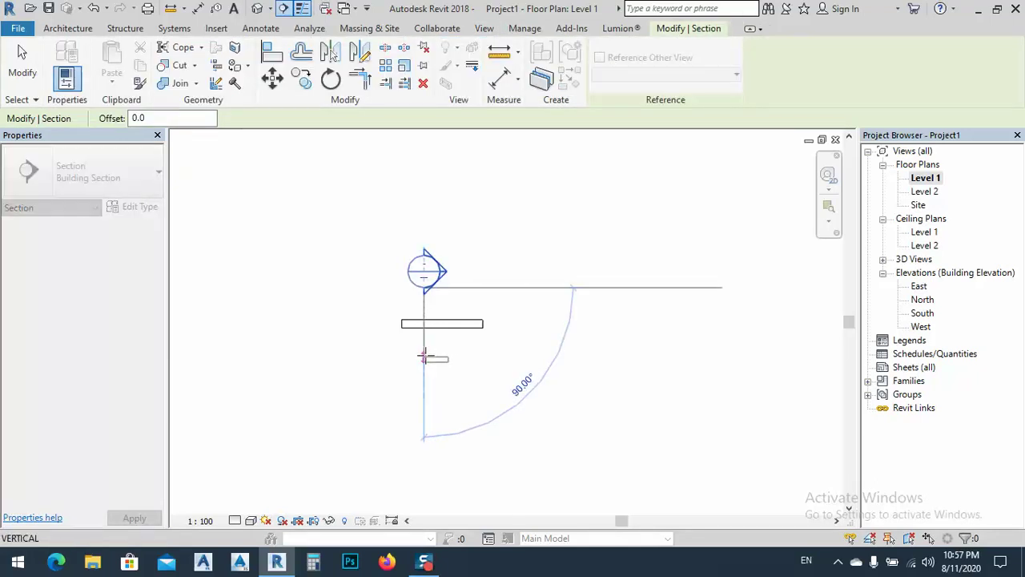
click(425, 355)
key(Escape)
key(Escape)
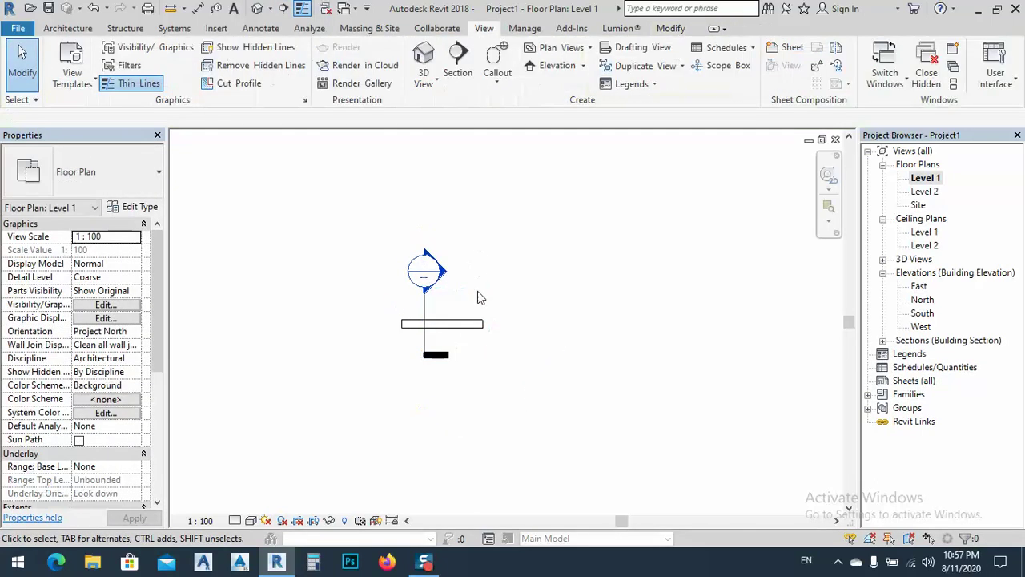
Open Section 1, attempt Rebar placement and cancel, then select the wall.
double_click(424, 270)
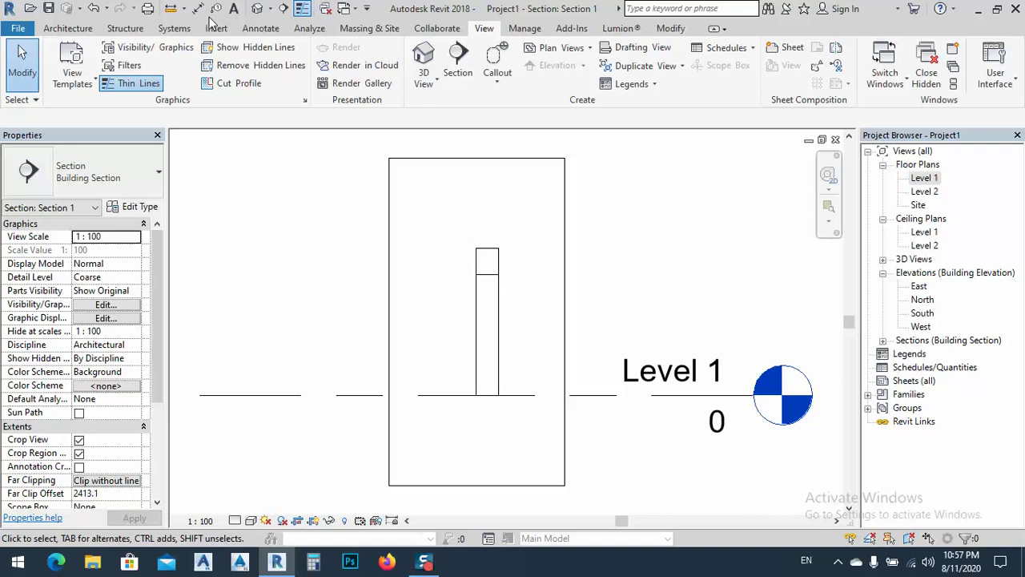
click(124, 28)
click(400, 62)
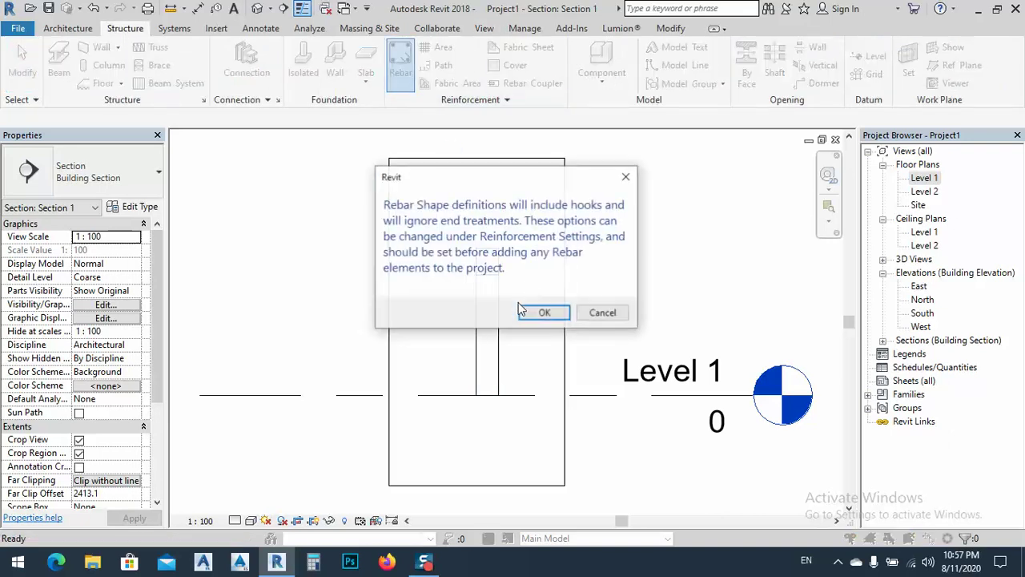
click(616, 317)
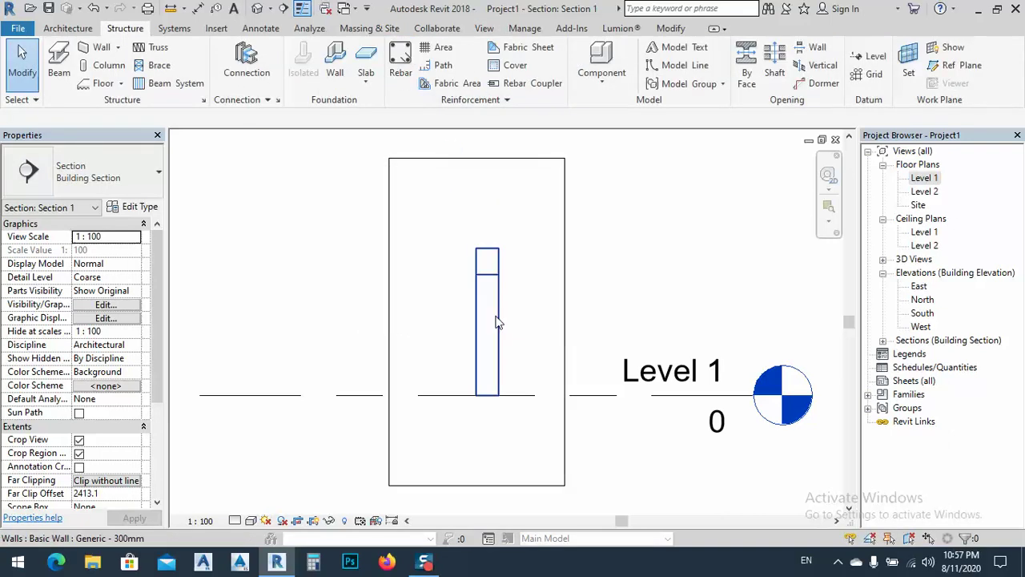
click(497, 319)
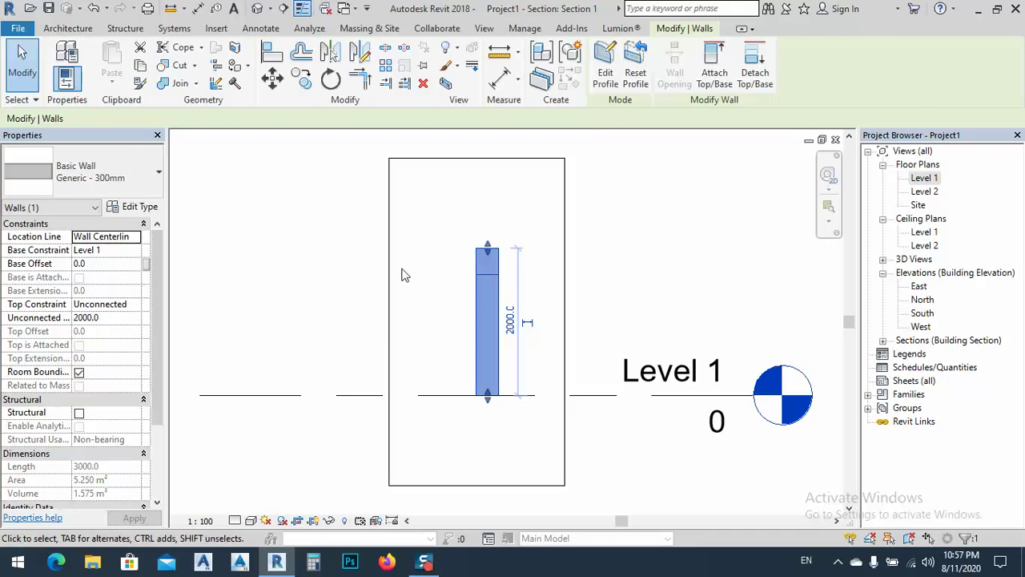
Tick Structural for the wall and test rebar placement.
click(80, 413)
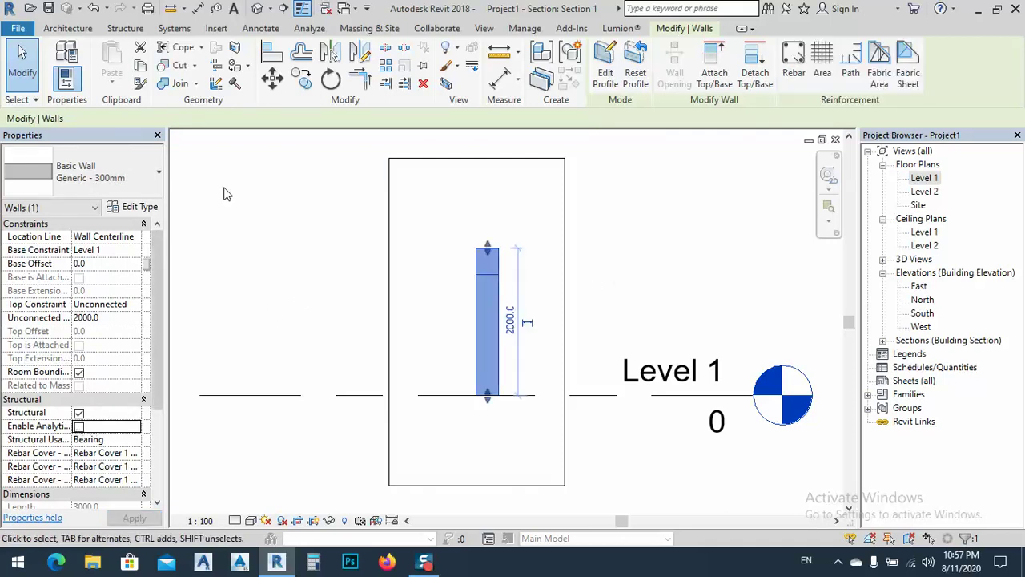
click(125, 28)
click(401, 68)
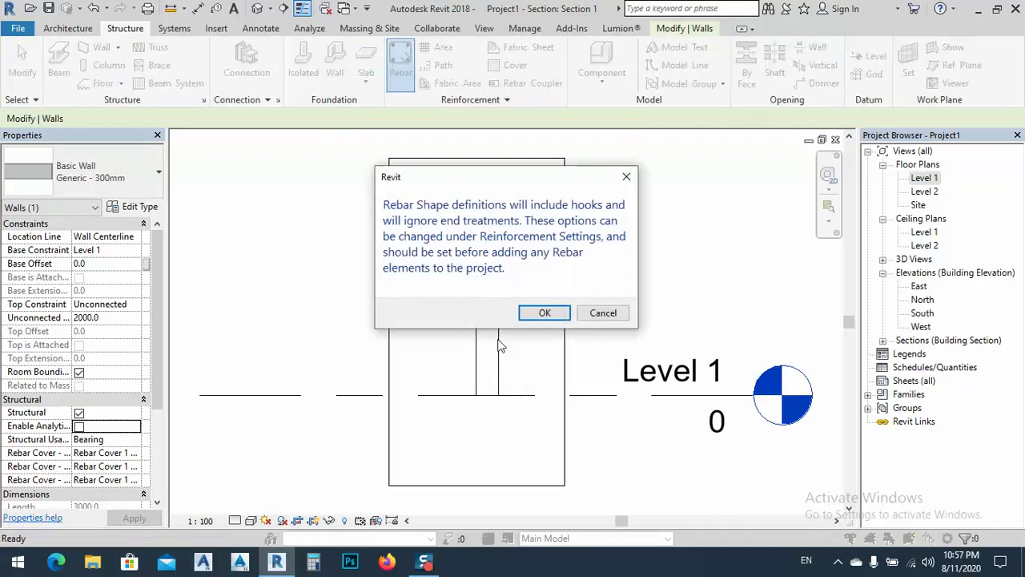
click(541, 313)
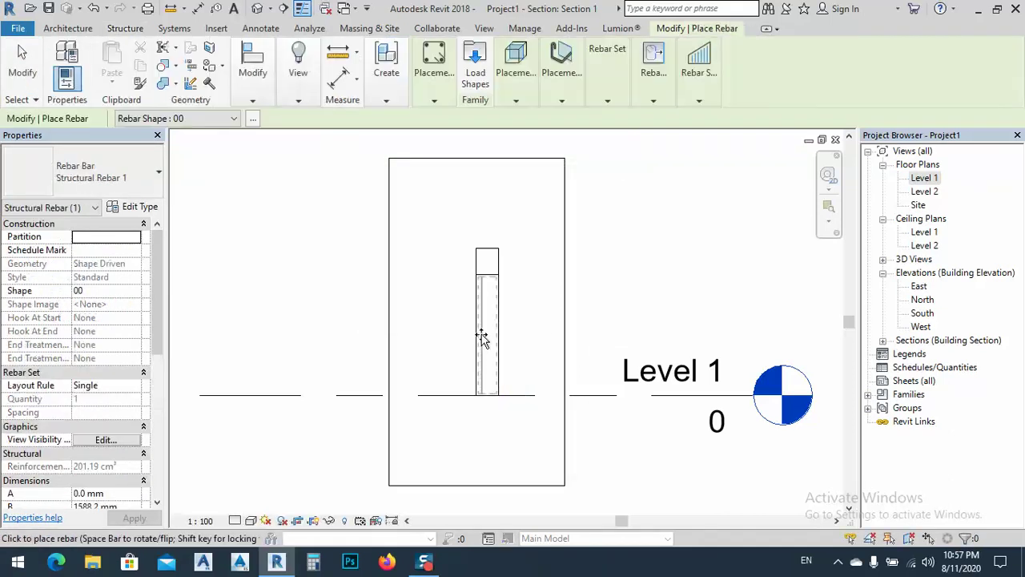
scroll(482, 337, up, 2)
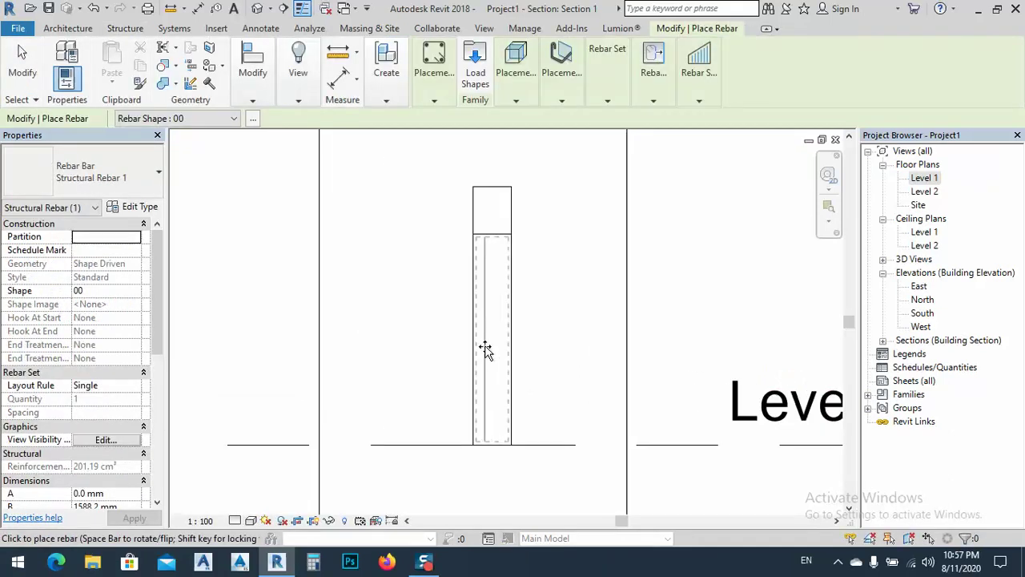
key(Escape)
key(Escape)
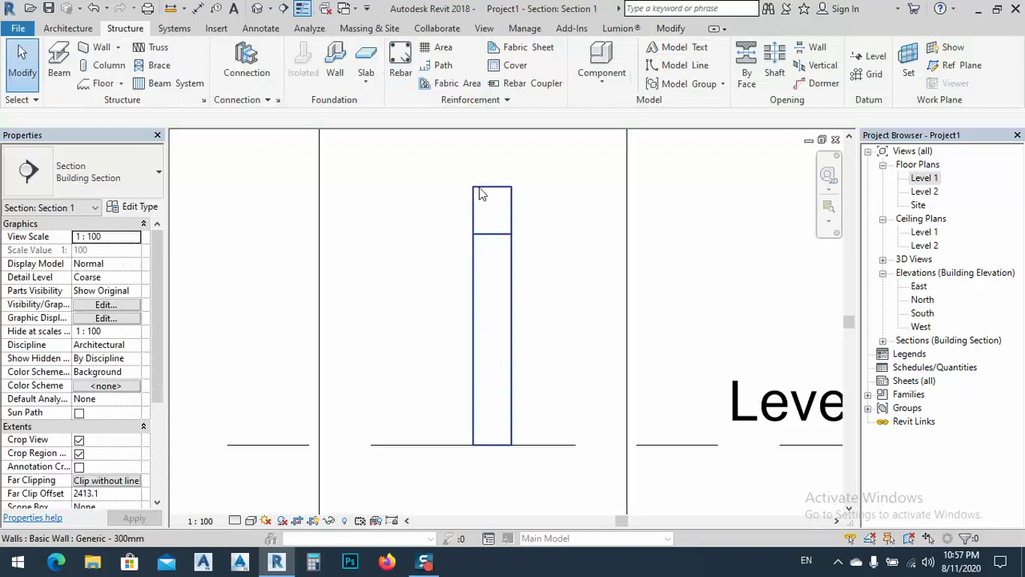
Untick Structural, retest rebar placement, then mark the wall Structural again.
click(481, 194)
click(80, 413)
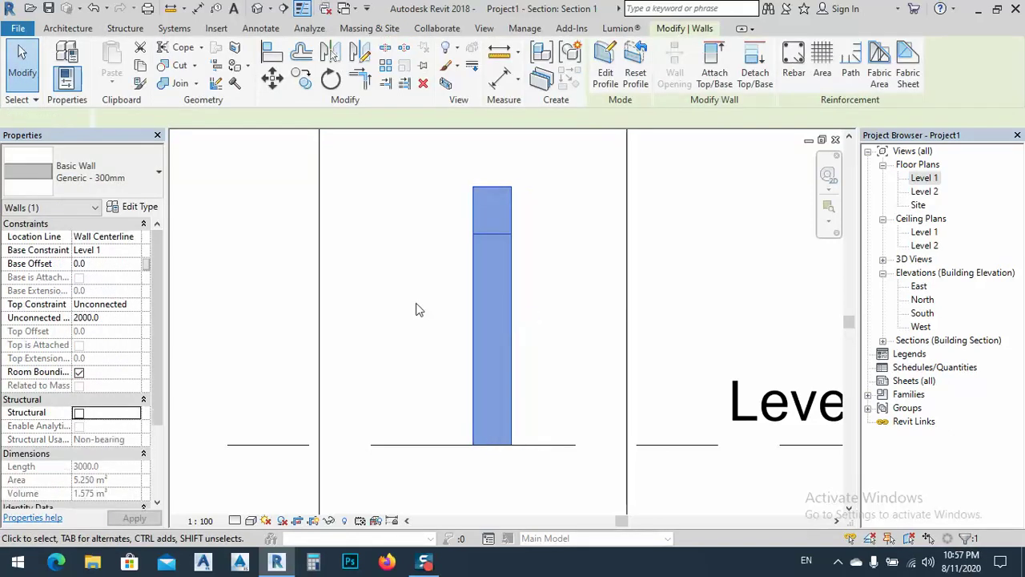
click(125, 28)
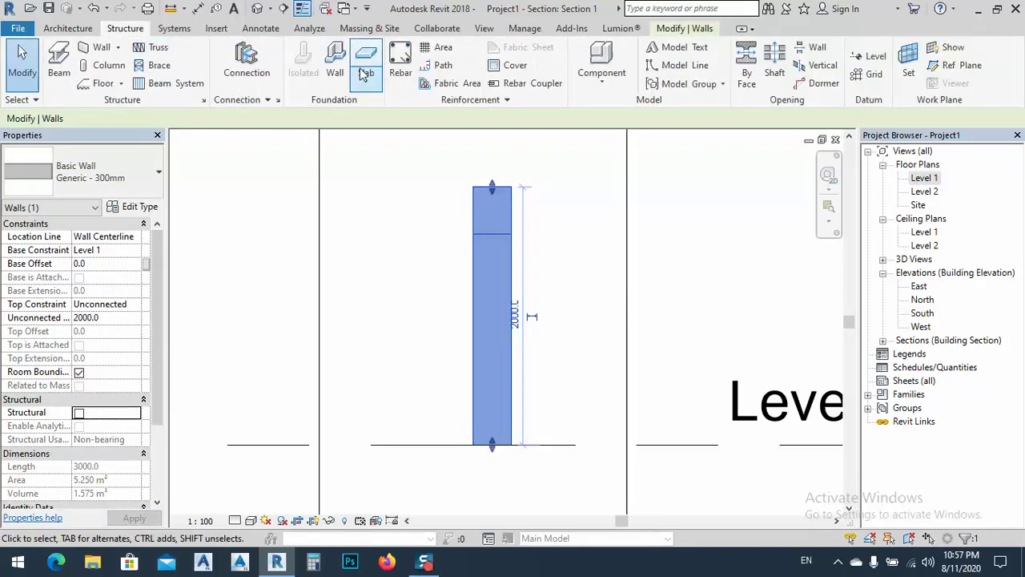
click(400, 60)
click(530, 312)
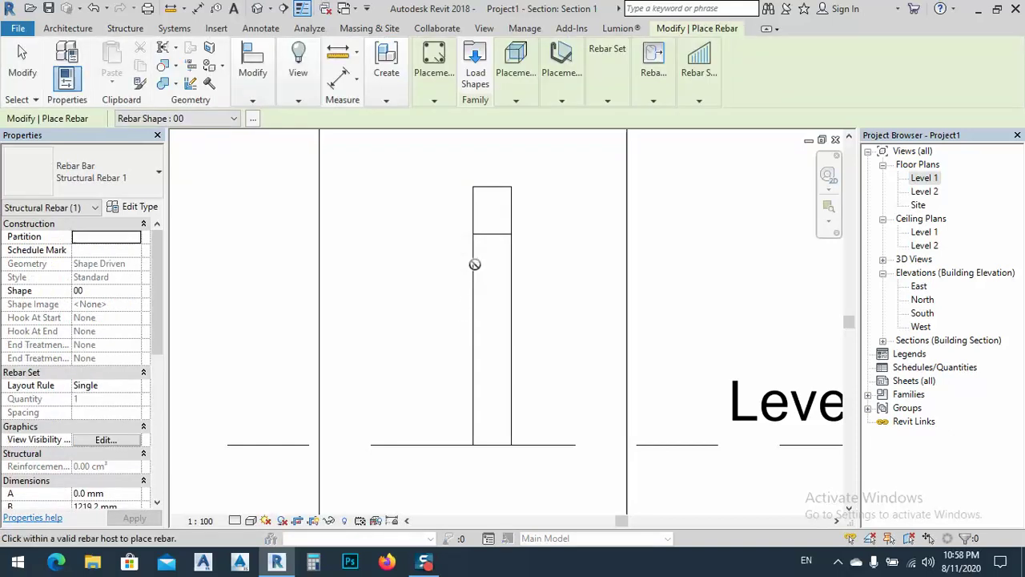
key(Escape)
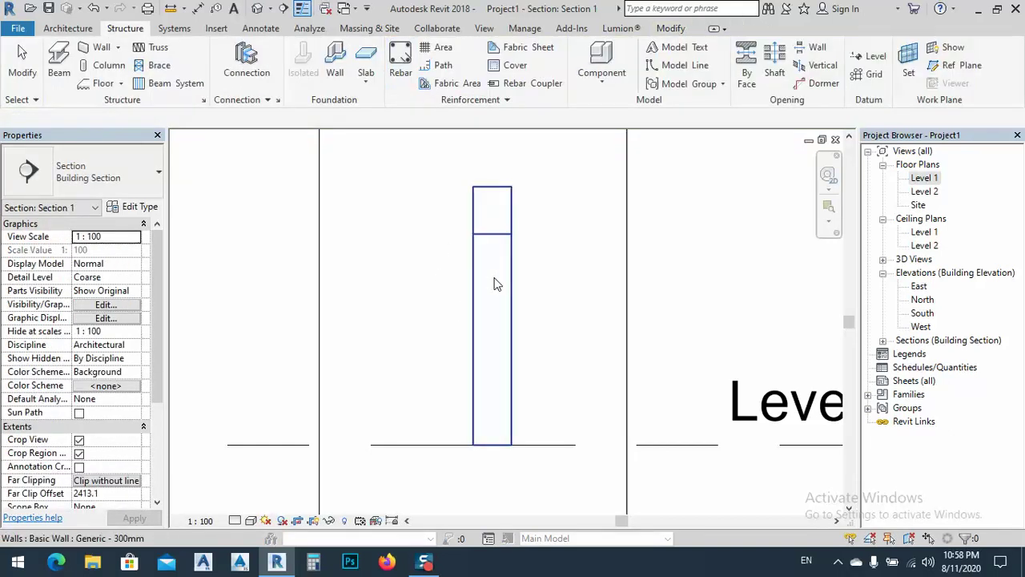
click(515, 291)
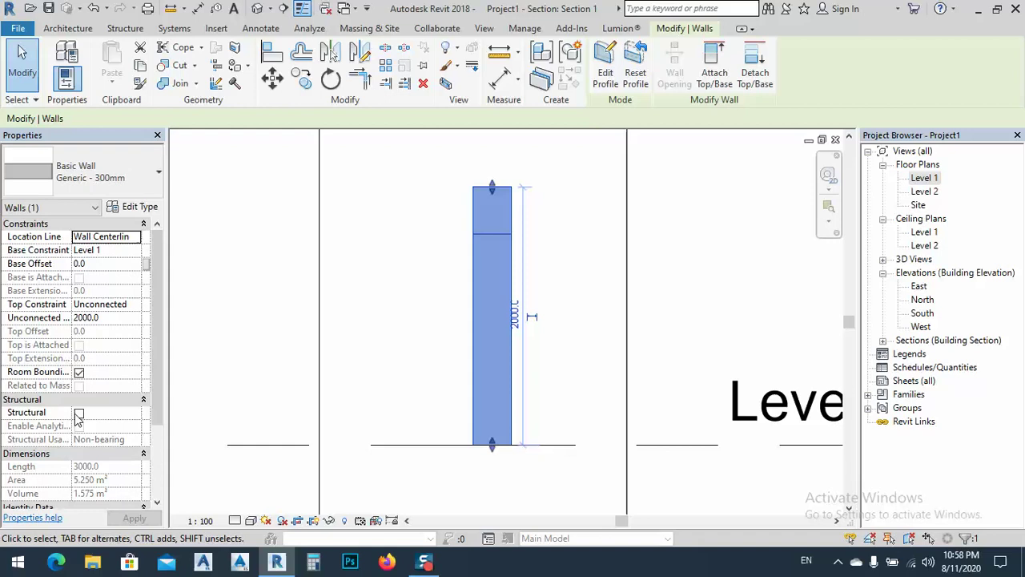
click(79, 413)
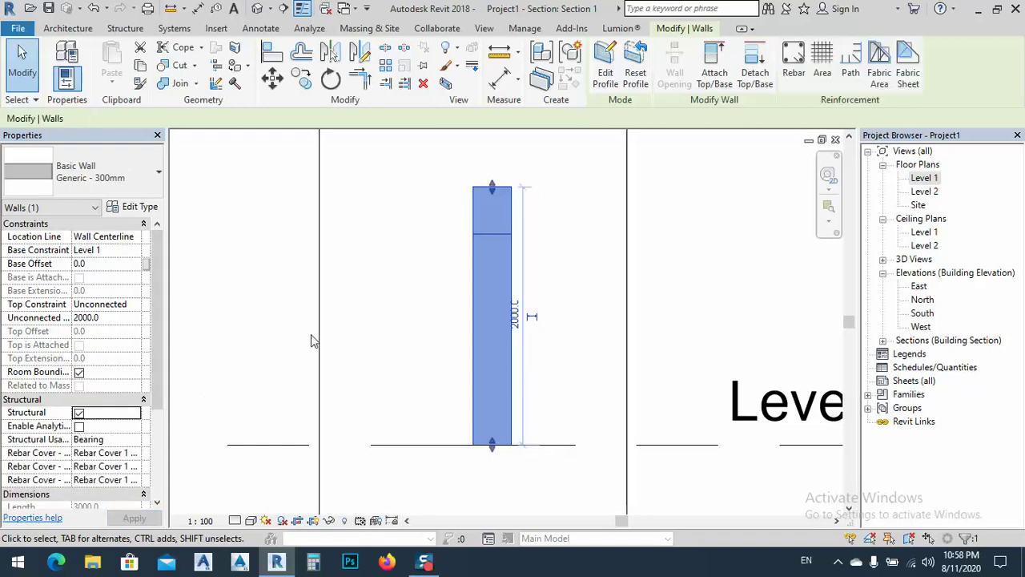
Start editing the wall's rebar cover and open the cover settings.
click(347, 311)
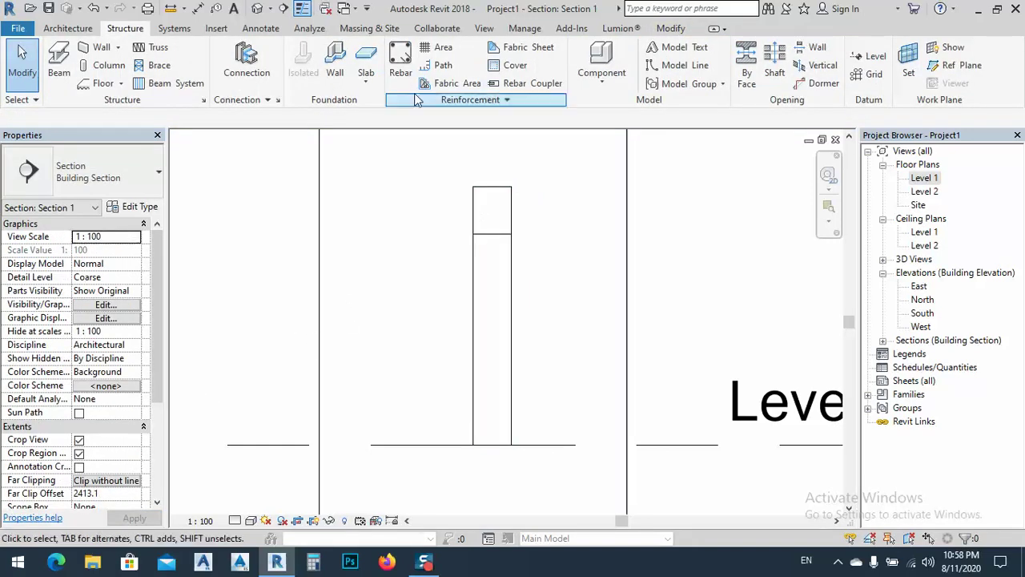
click(519, 68)
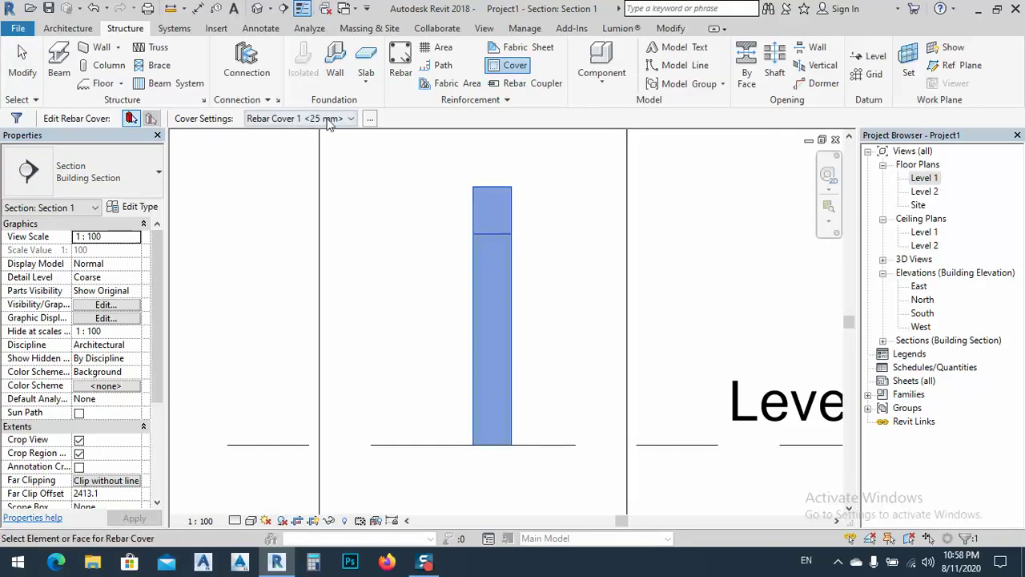
click(328, 120)
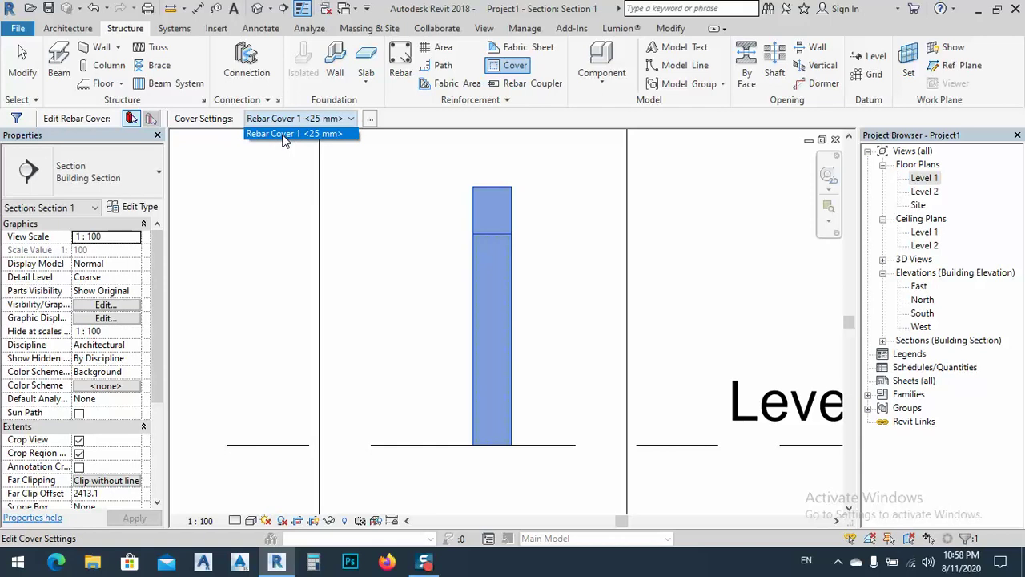
click(370, 120)
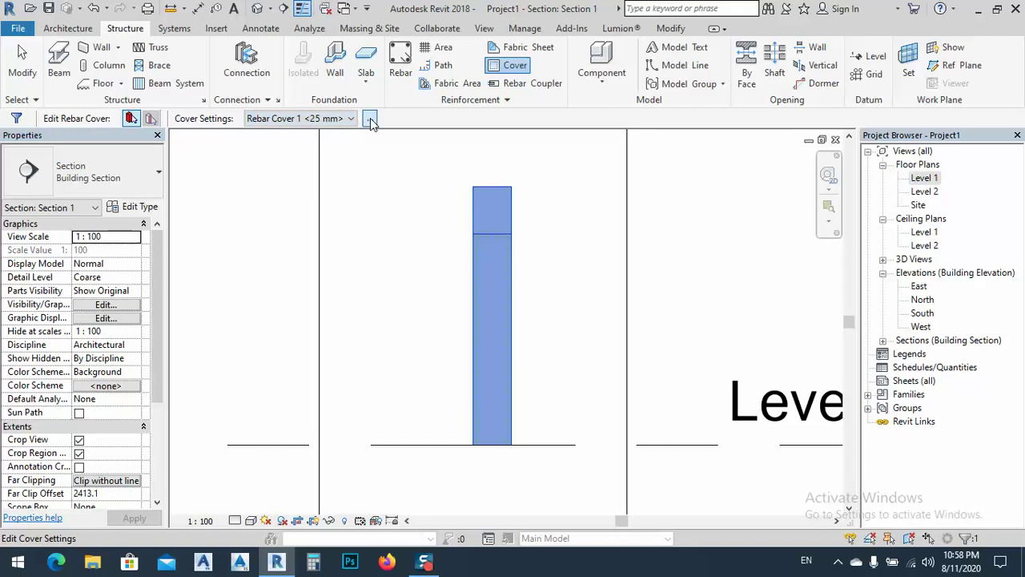
click(370, 120)
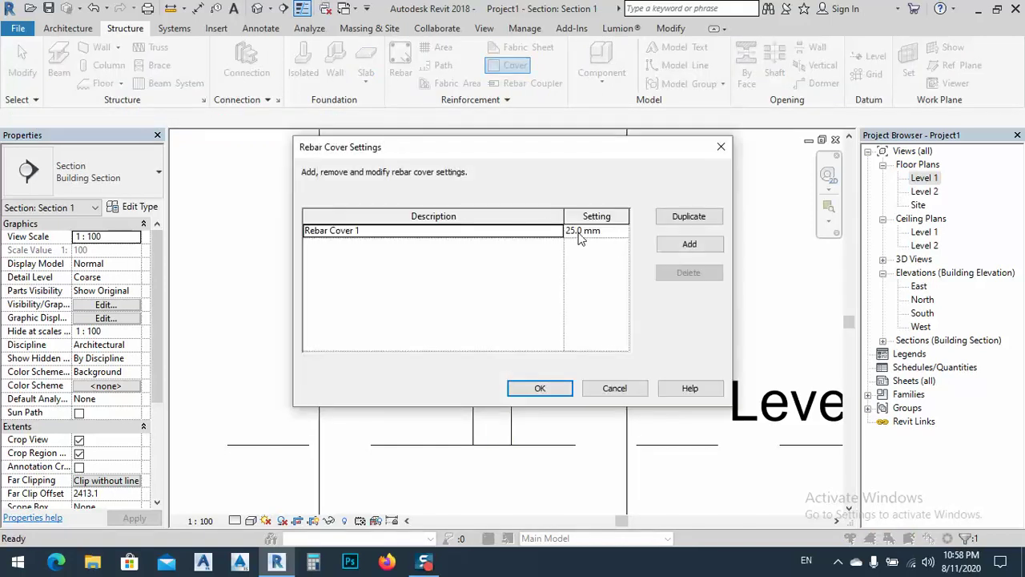
Rename Rebar Cover 1 to 'wall cover' and apply it to the wall.
click(403, 232)
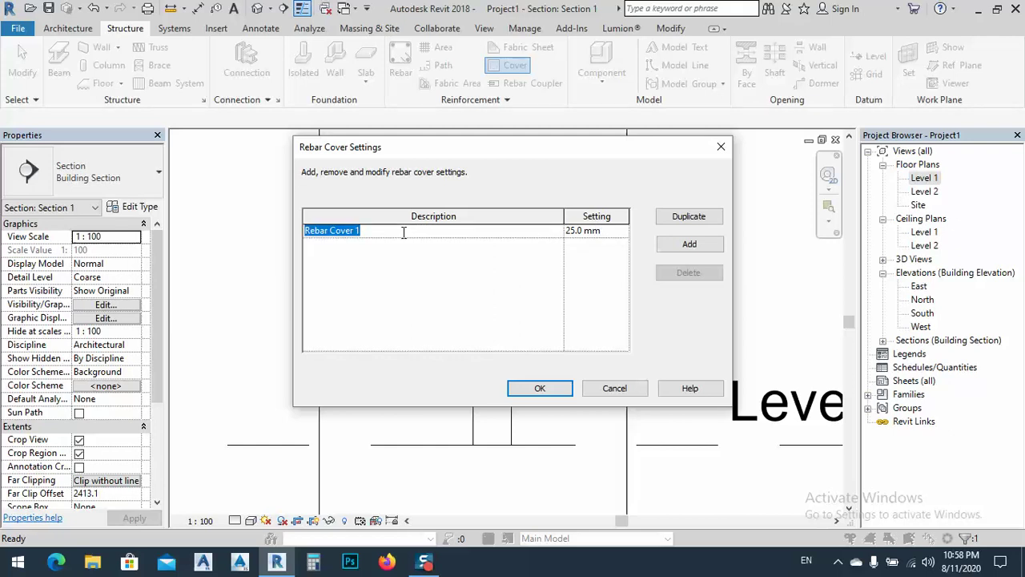
text(wall cover)
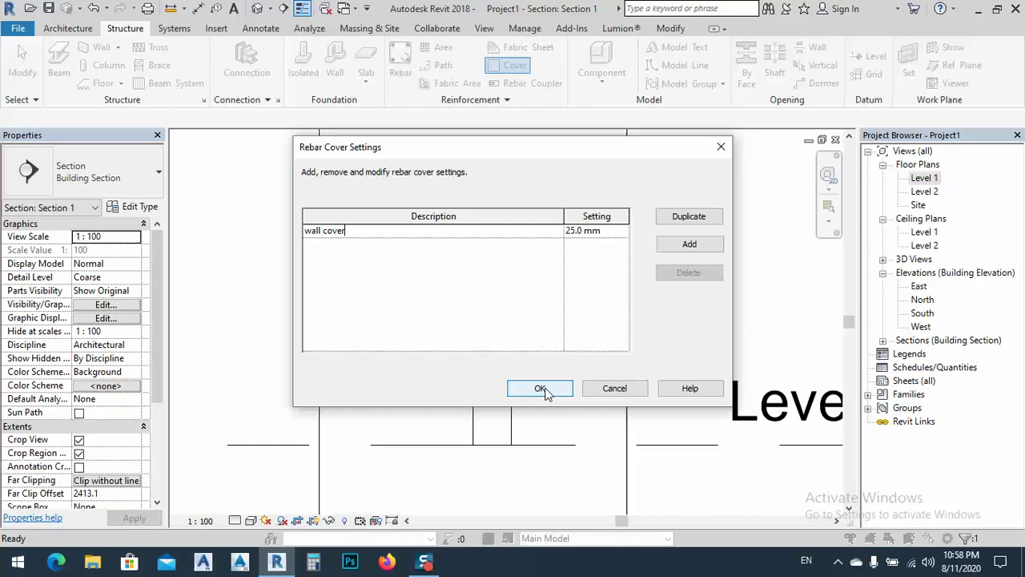
click(540, 389)
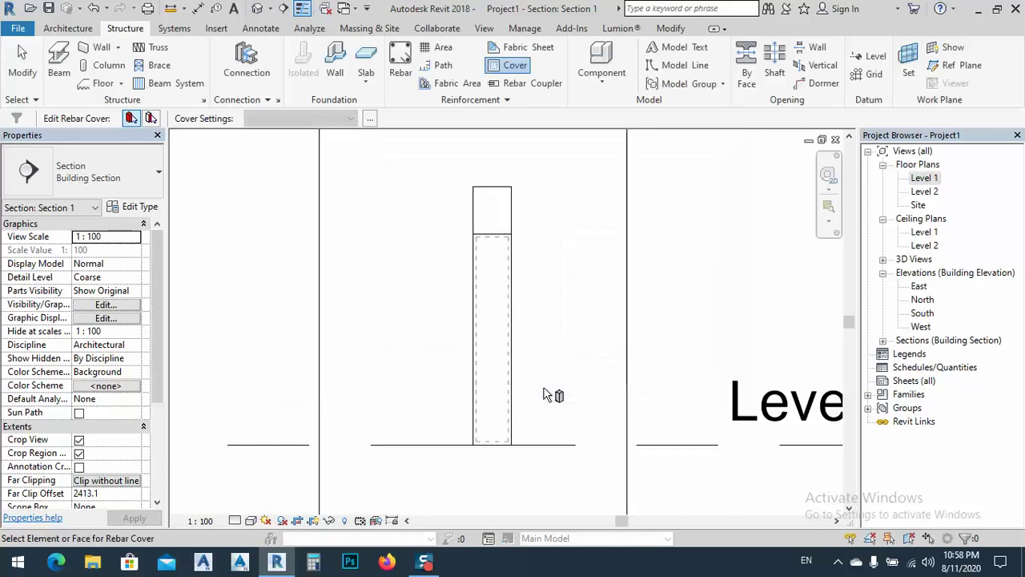
click(482, 274)
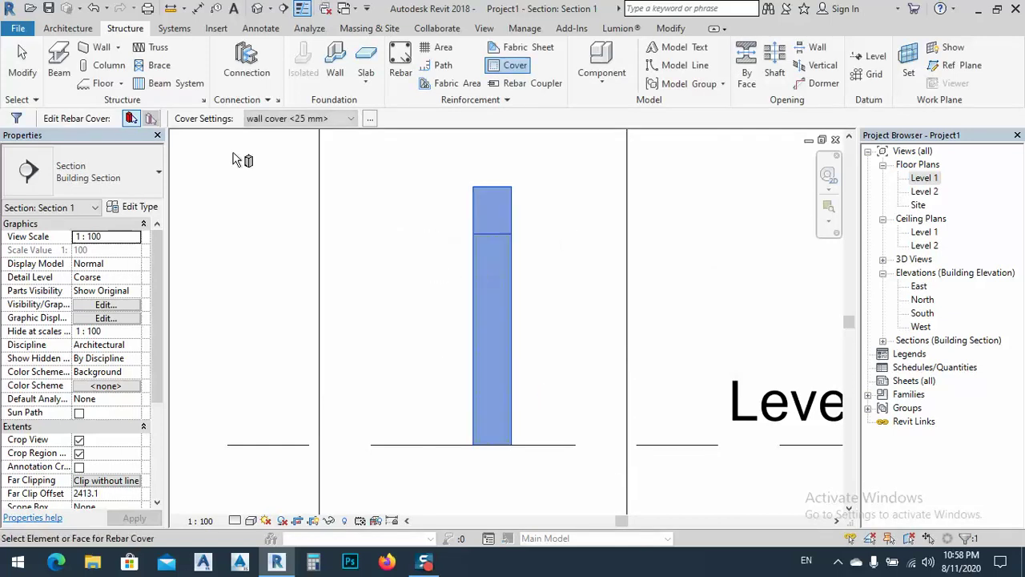
right_click(381, 209)
click(418, 221)
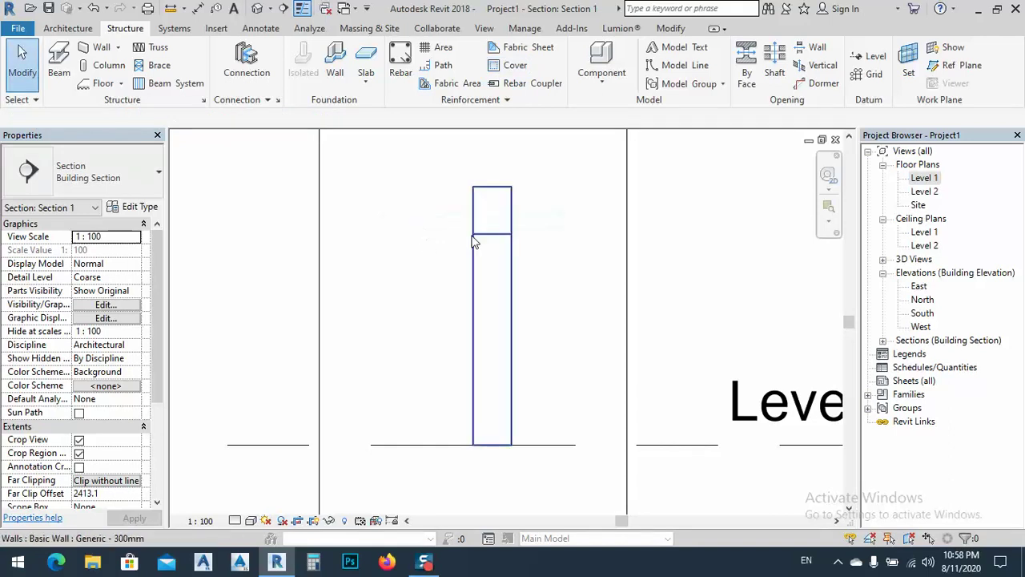
Place a vertical rebar inside the wall and change it to the #5 bar type.
click(399, 68)
click(544, 312)
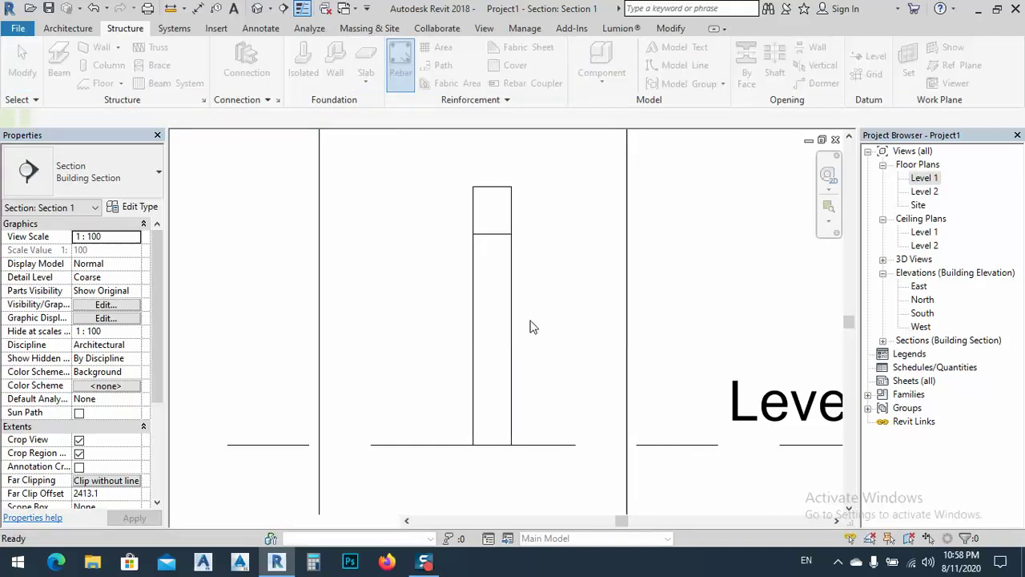
click(480, 306)
key(Escape)
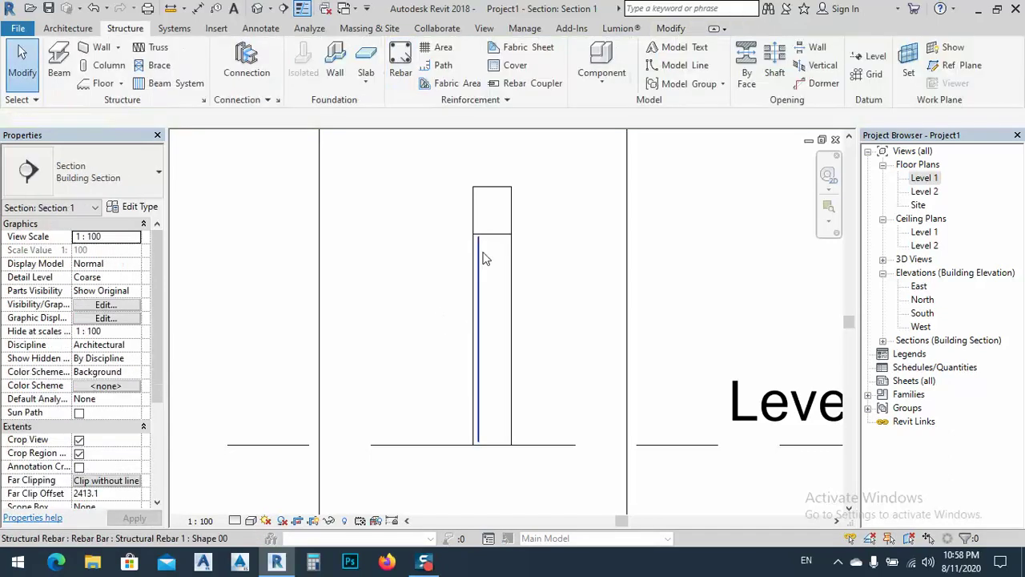
click(479, 256)
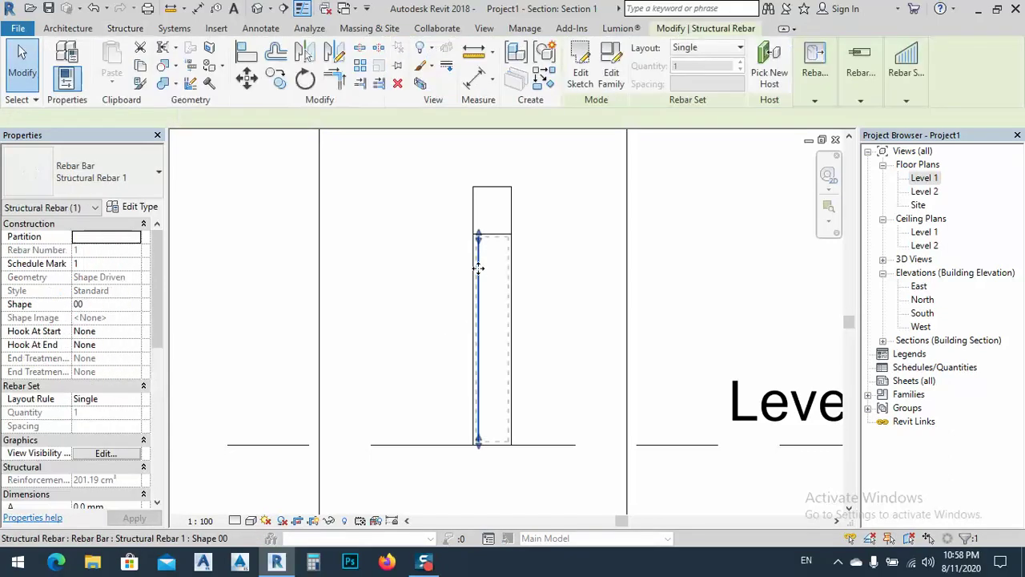
click(106, 177)
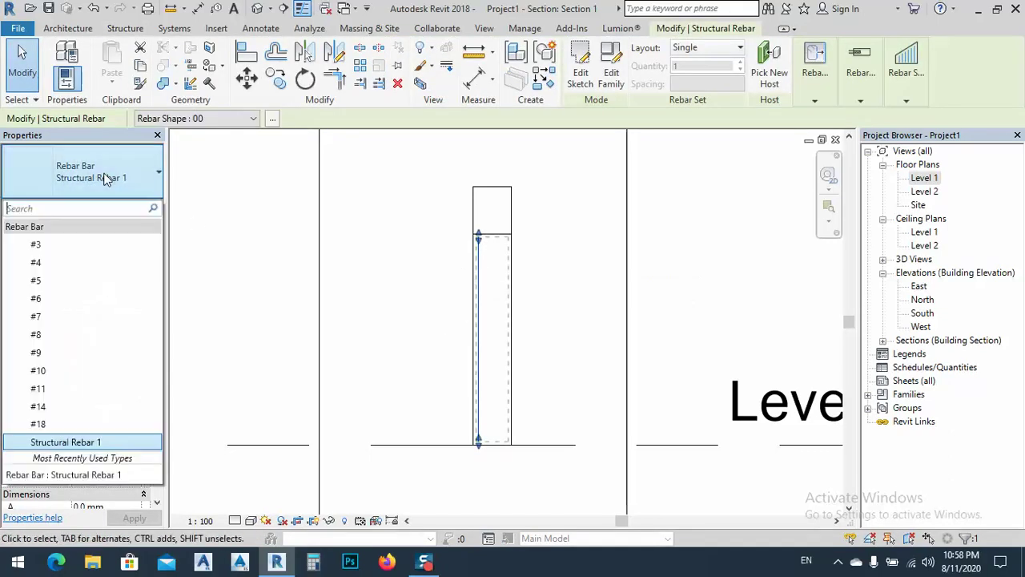
click(44, 281)
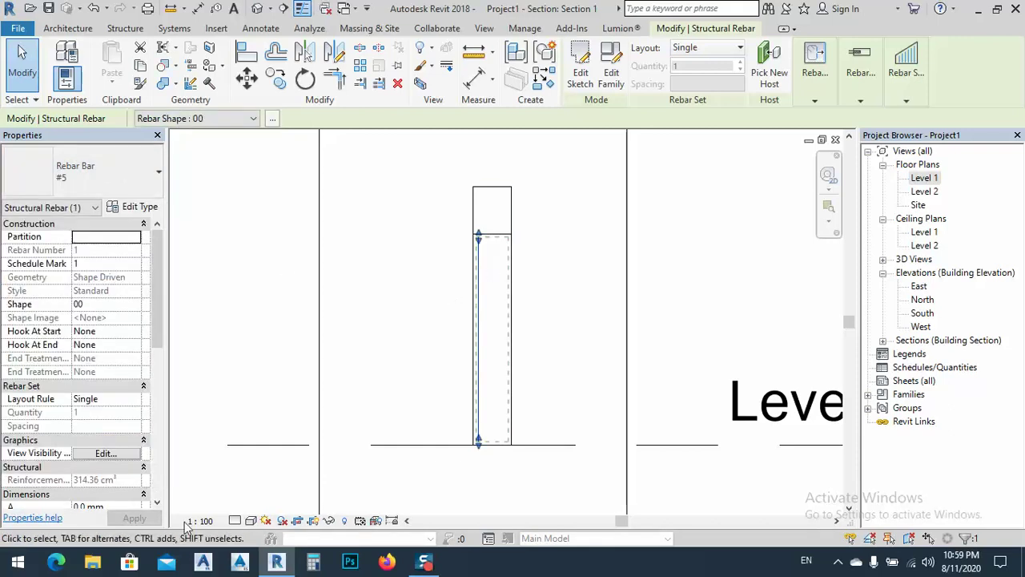
Set Section 1's detail level to Medium and select the rebar.
click(234, 521)
click(263, 473)
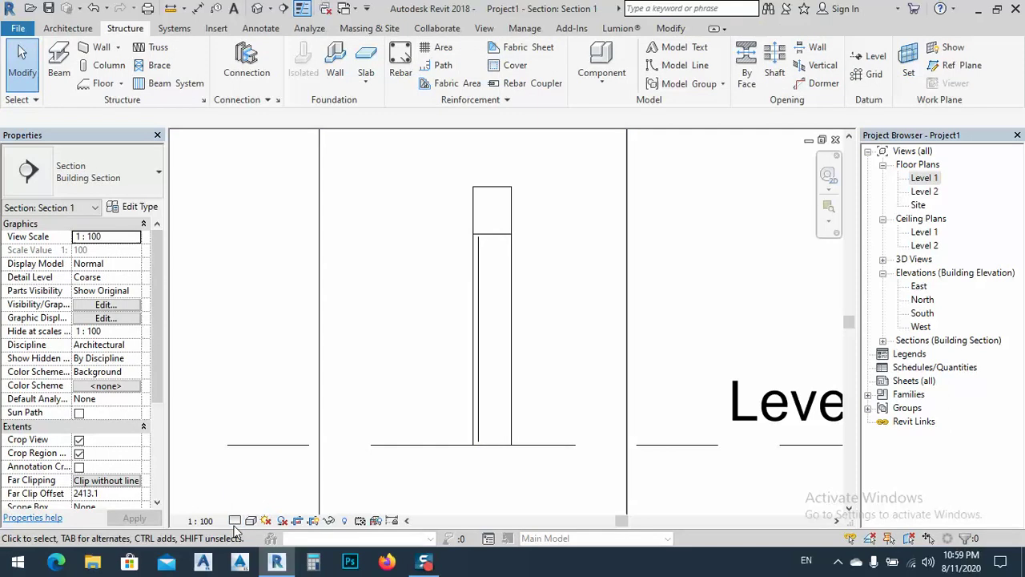
click(235, 521)
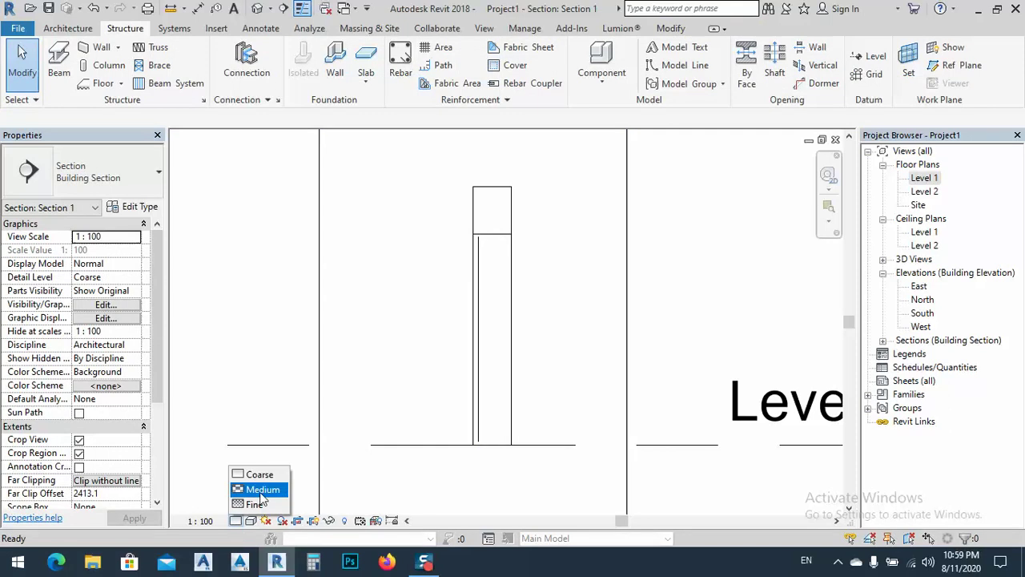
click(261, 489)
scroll(464, 237, up, 4)
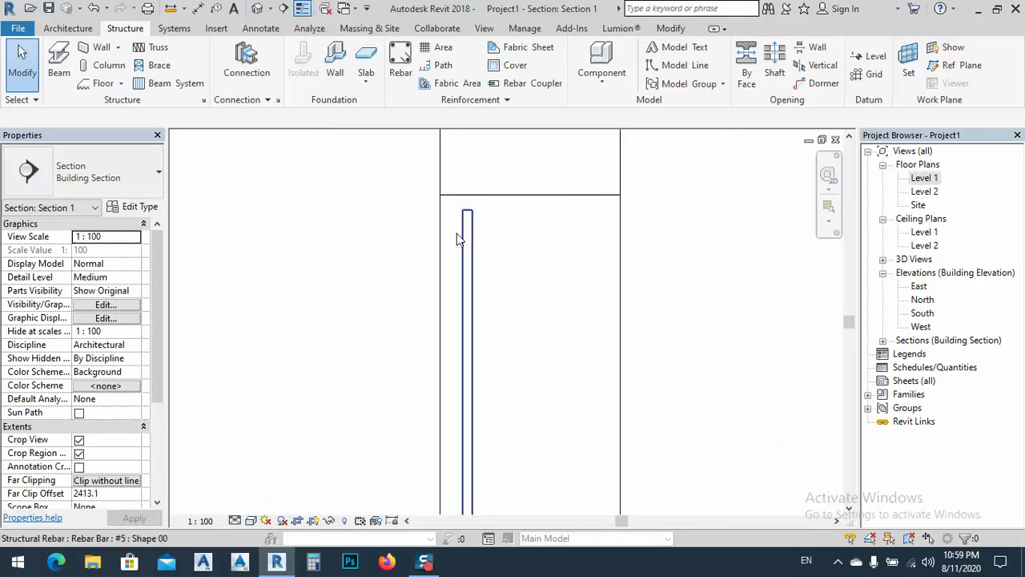
scroll(466, 247, down, 2)
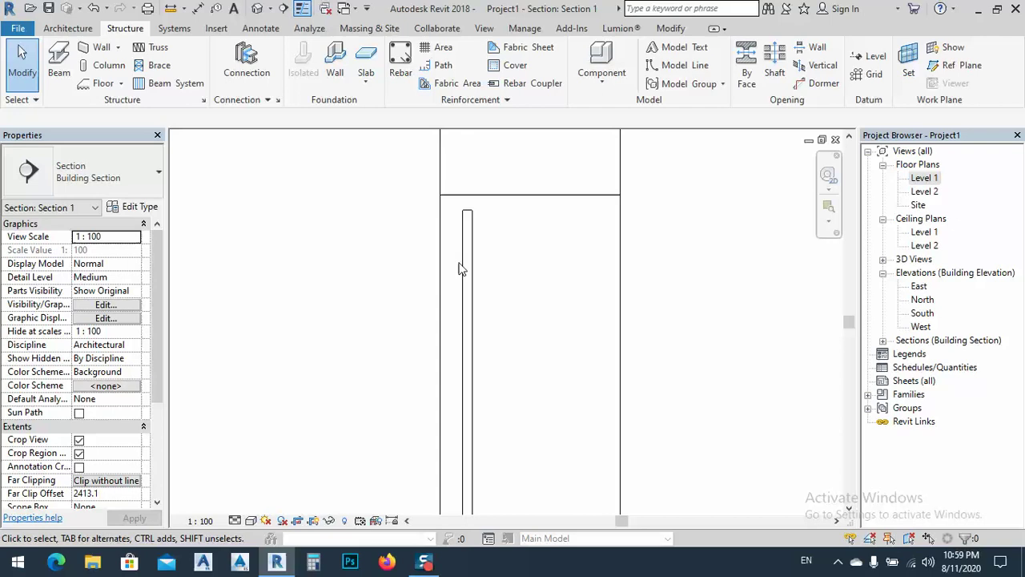
scroll(468, 228, up, 3)
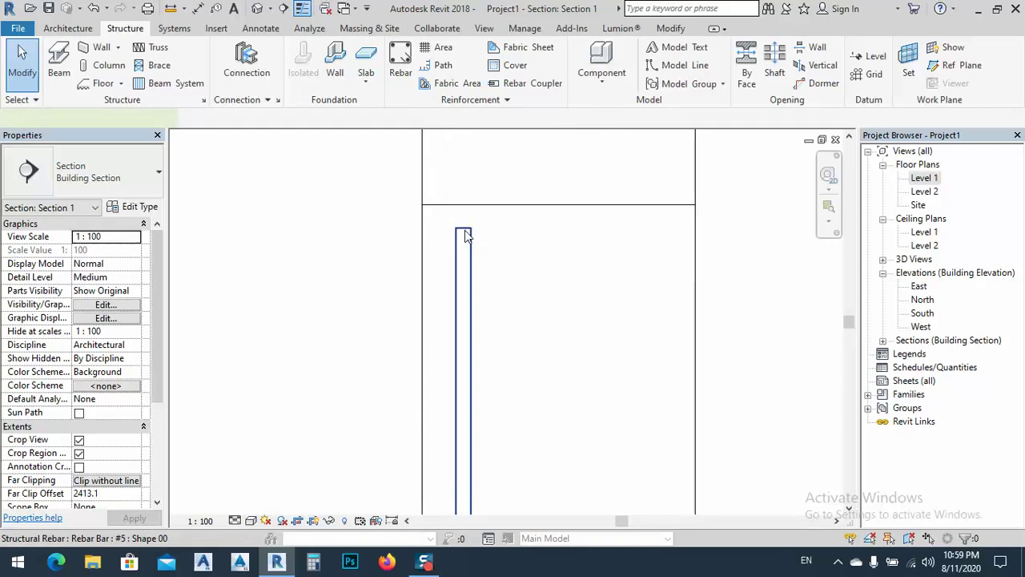
click(465, 233)
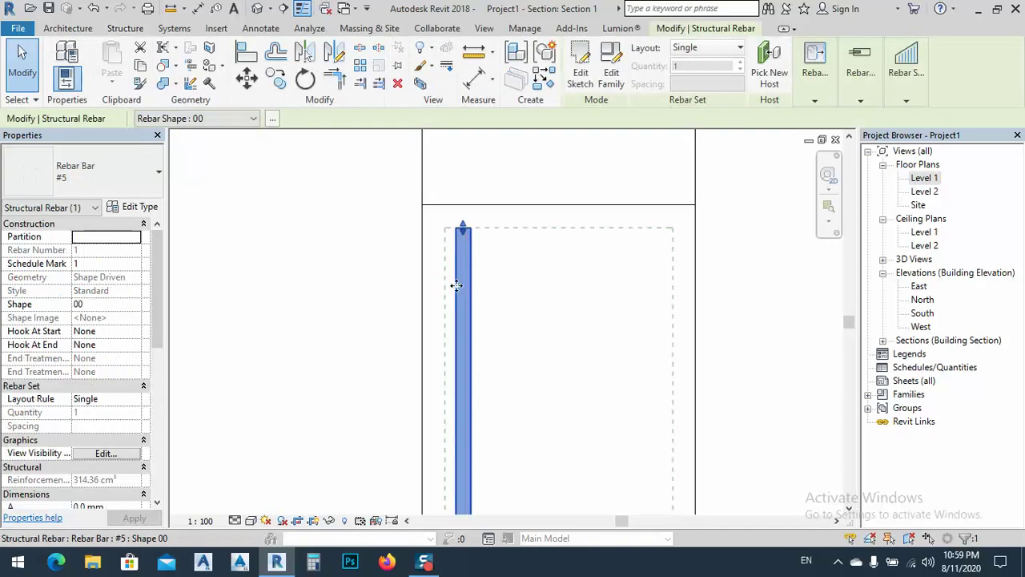
Lay the rebar out as a Maximum Spacing set at 150 mm.
click(696, 49)
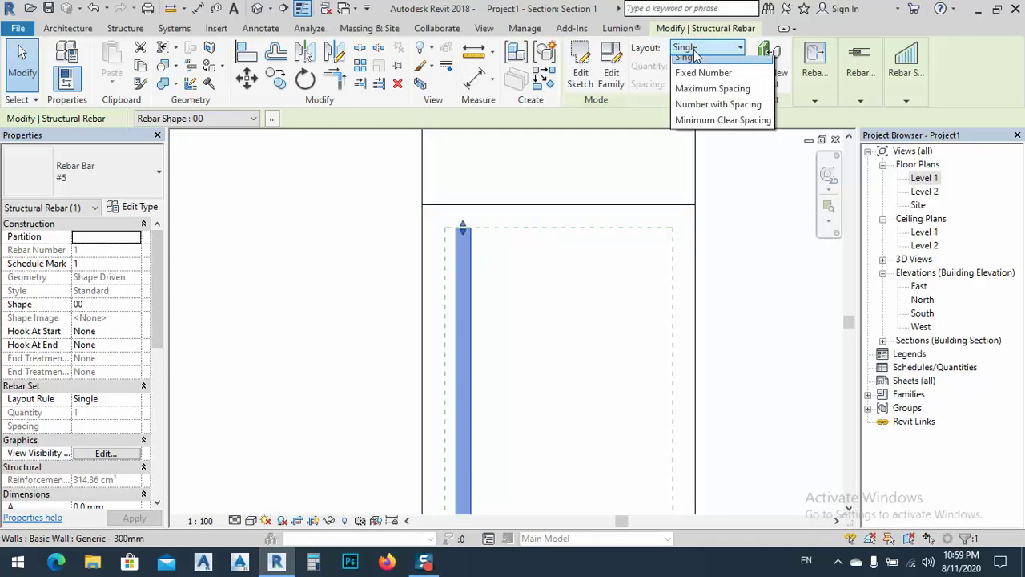
click(704, 96)
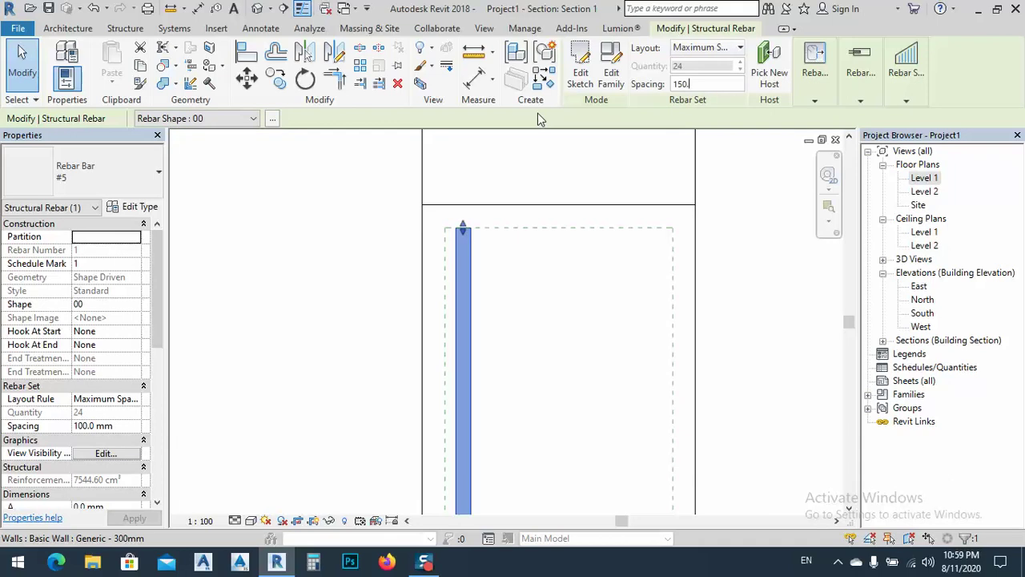
key(Return)
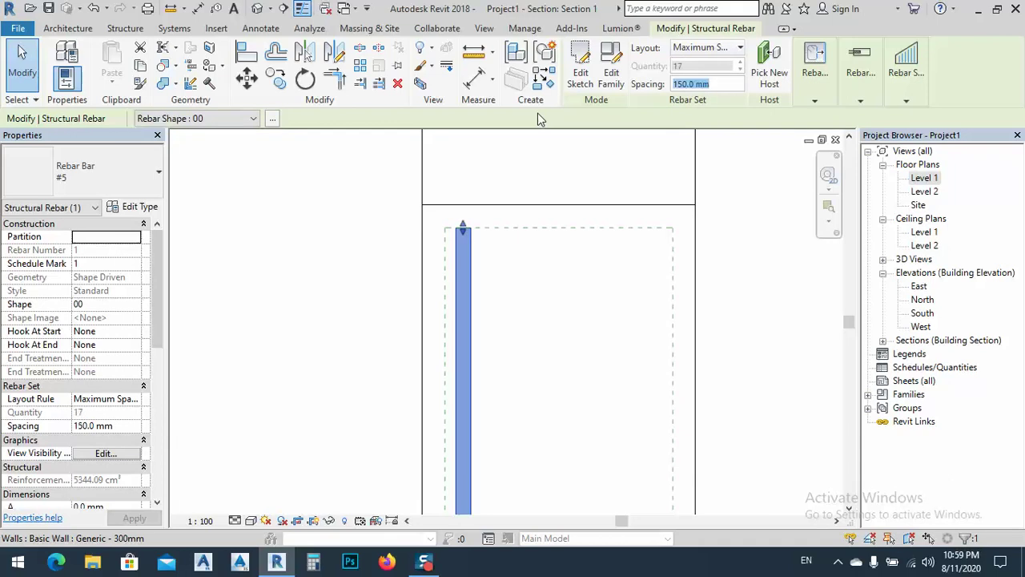
click(336, 251)
scroll(396, 263, down, 3)
scroll(402, 266, down, 3)
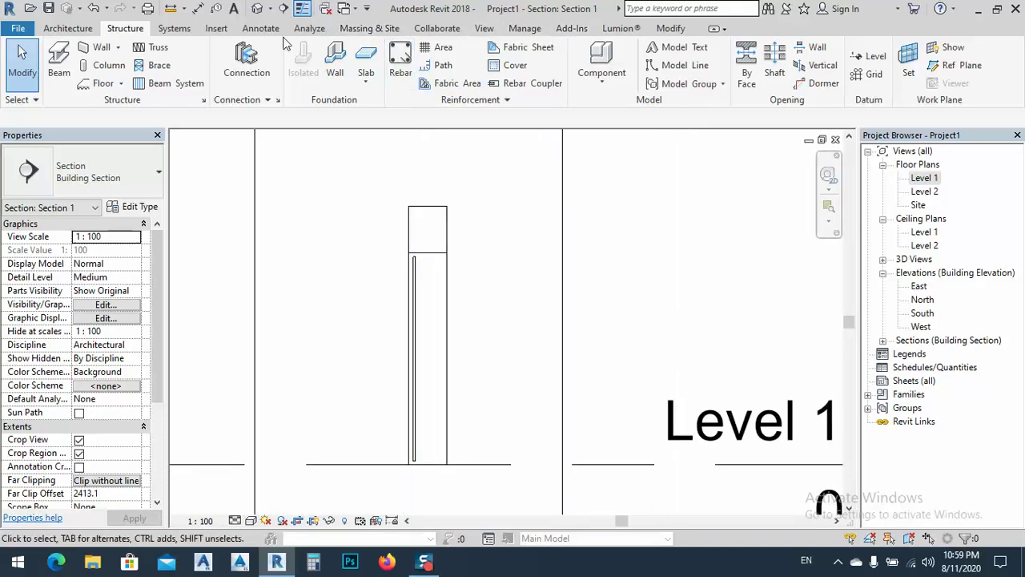
Draw a new section across the wall and reduce its far clip depth.
click(484, 30)
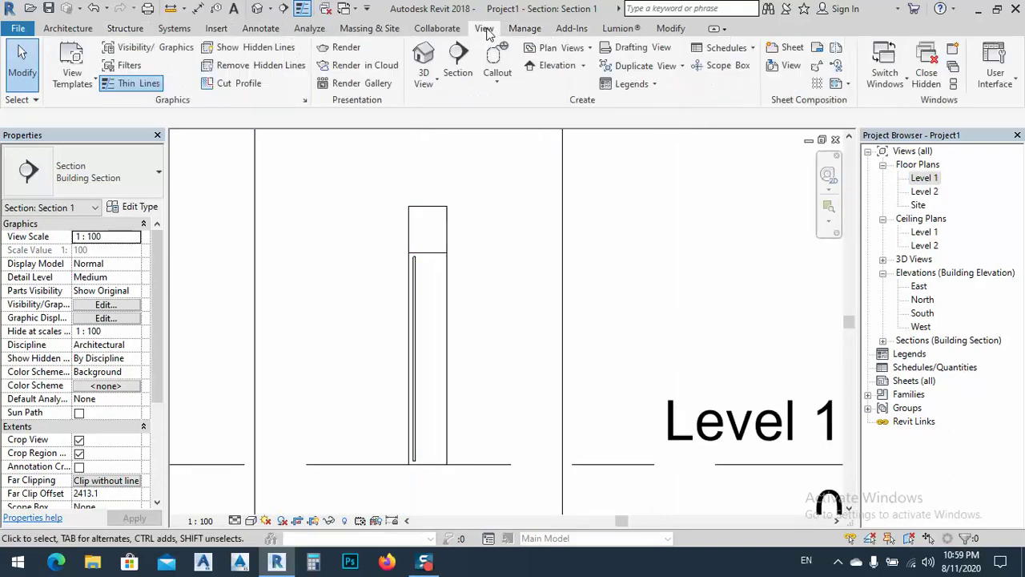
click(457, 60)
click(410, 214)
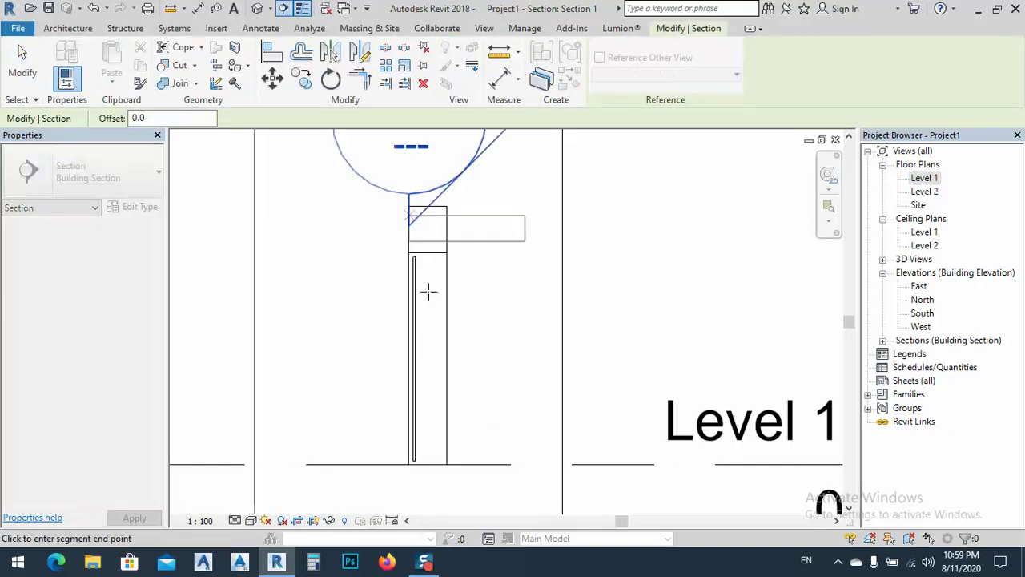
click(419, 486)
middle_drag(513, 280, 588, 392)
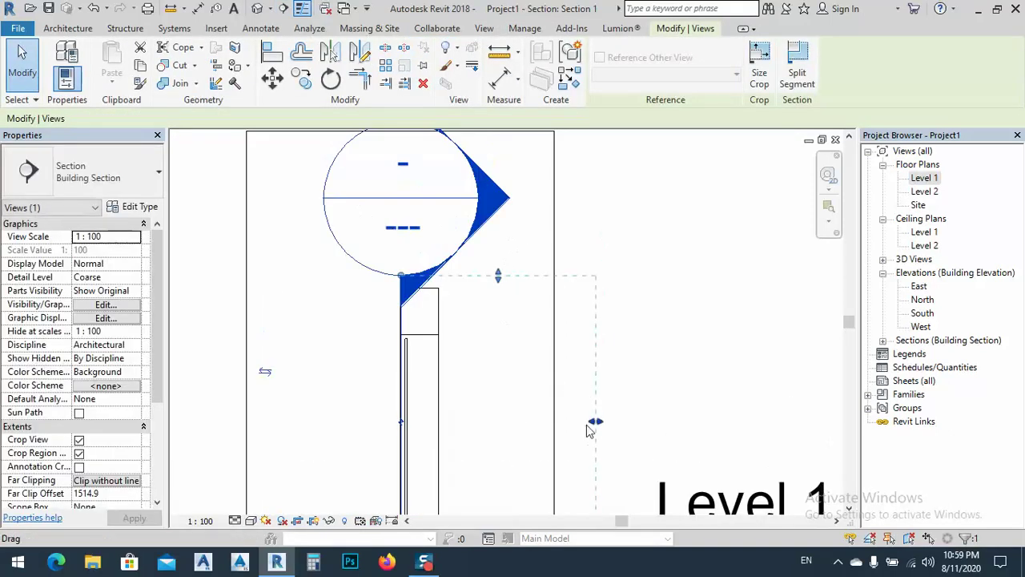
drag(595, 421, 534, 424)
Open Section 2 and stretch the rebar set to the wall's far edge.
click(508, 306)
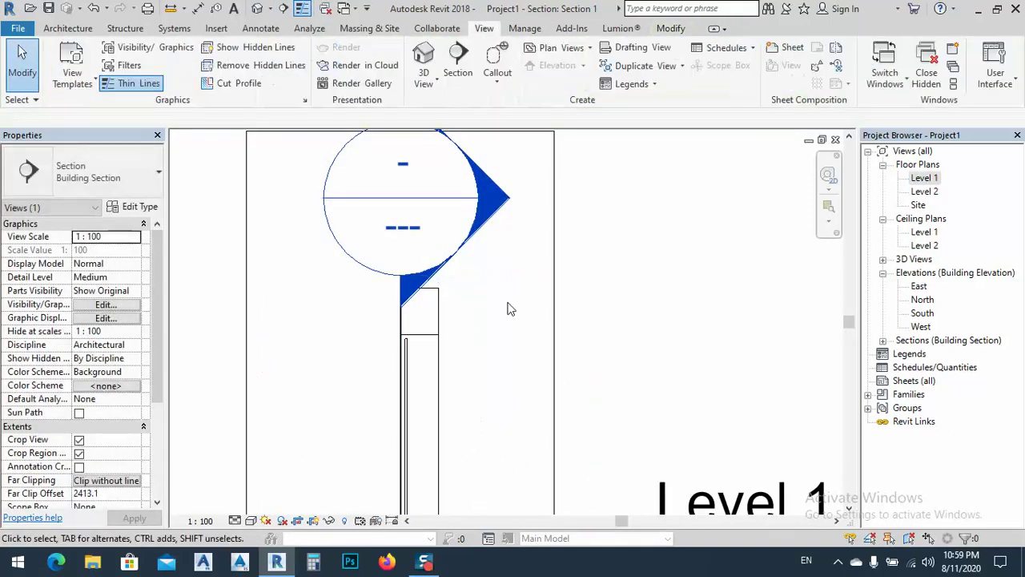
double_click(499, 204)
scroll(522, 336, up, 3)
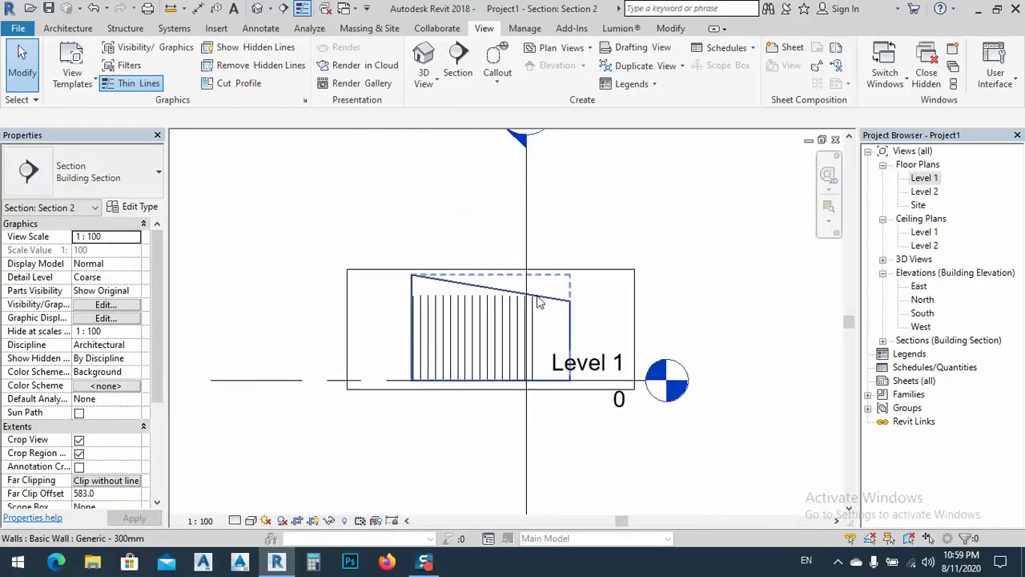
click(537, 351)
scroll(538, 349, up, 1)
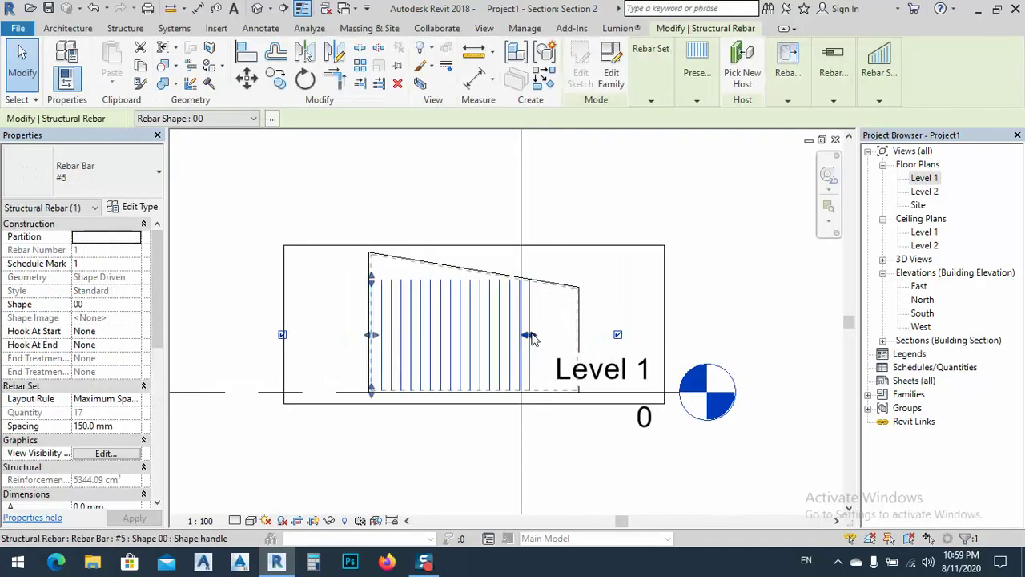
mouse_move(532, 335)
mouse_down()
mouse_move(577, 330)
mouse_move(600, 348)
mouse_move(593, 360)
mouse_up()
scroll(574, 336, up, 6)
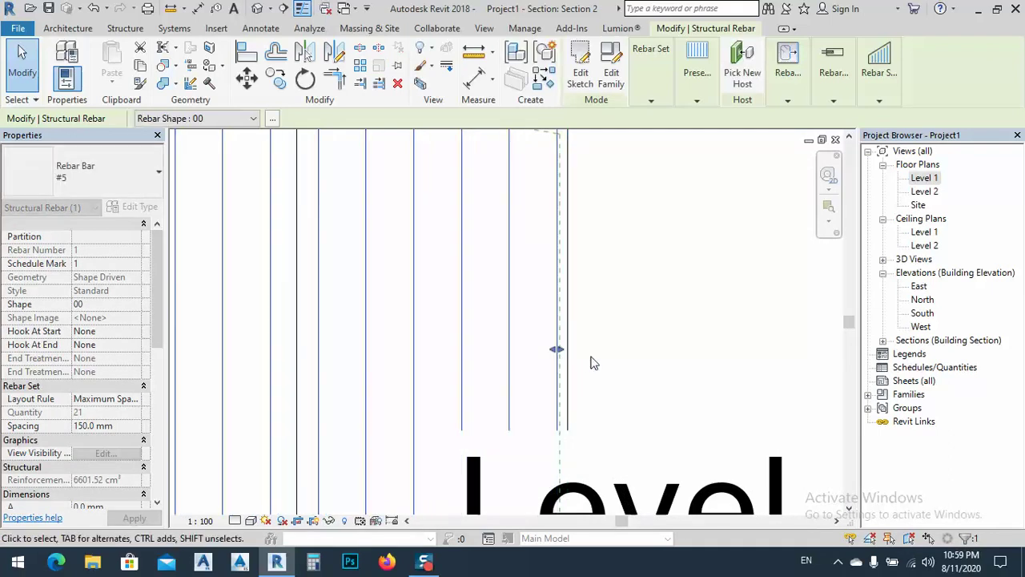
scroll(593, 359, down, 5)
Extend the bars' top ends up to the wall's sloped top edge.
drag(318, 280, 312, 247)
scroll(311, 247, up, 3)
scroll(312, 250, up, 4)
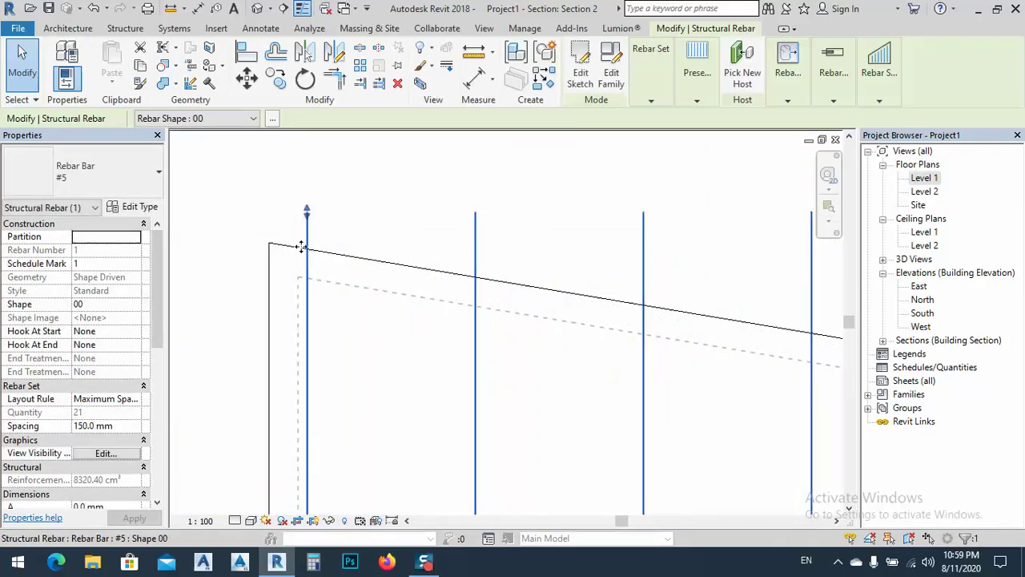
scroll(309, 256, up, 1)
drag(309, 259, 308, 282)
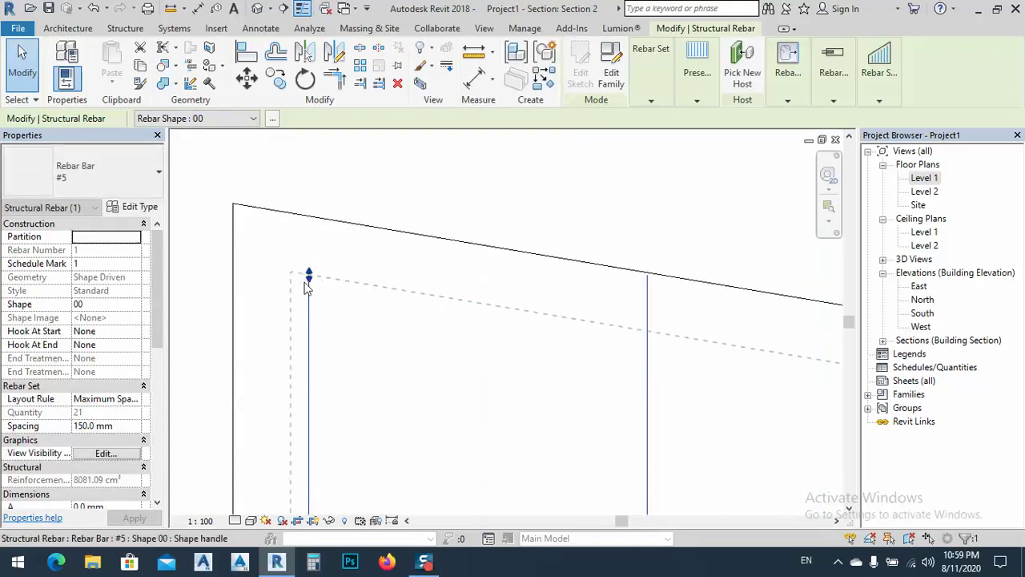
scroll(308, 283, down, 3)
middle_drag(315, 292, 406, 305)
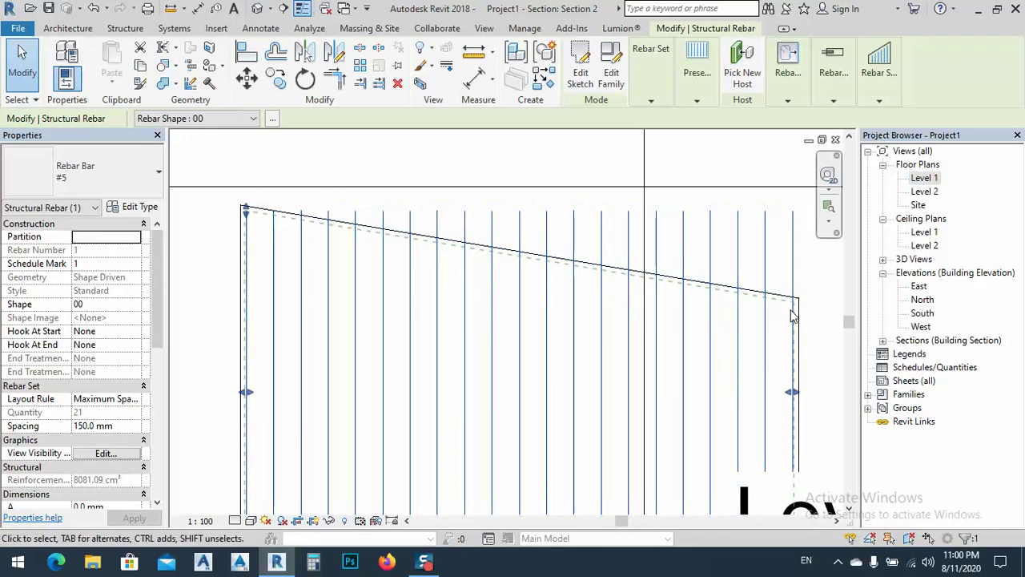
Convert the 21-bar vertical set to a varying rebar set so each bar stops under the sloped top.
mouse_move(887, 84)
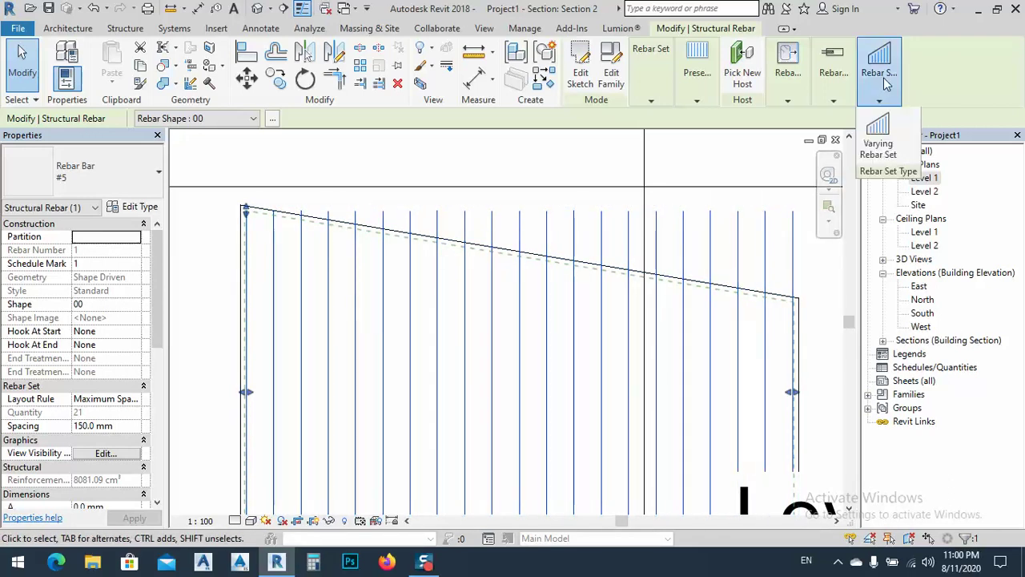
click(881, 132)
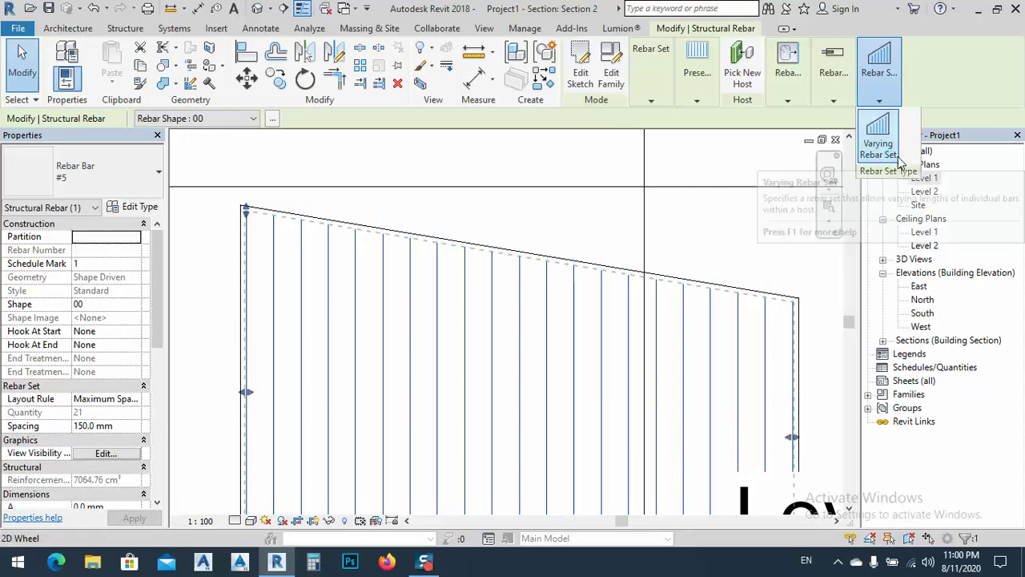
key(Escape)
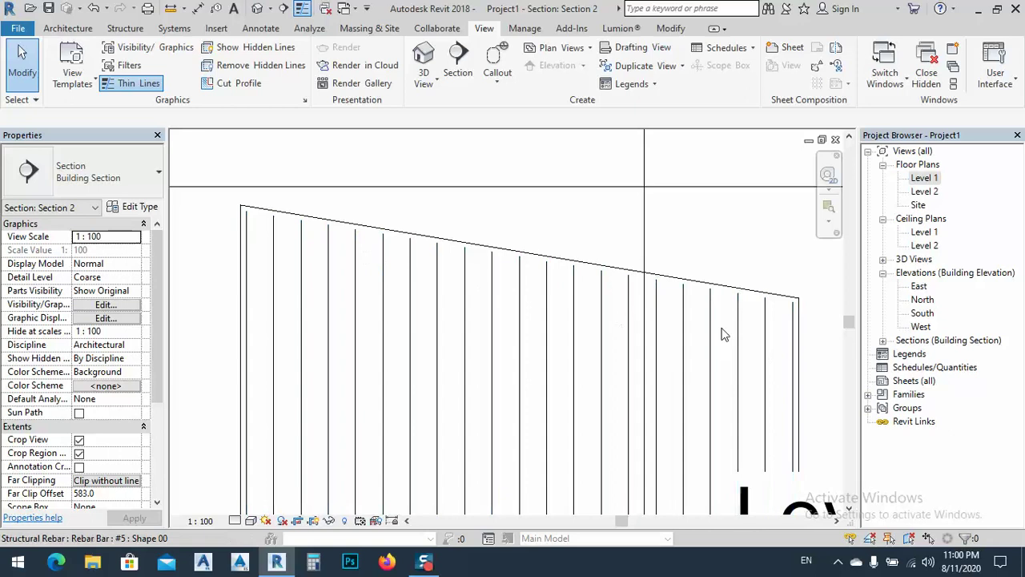
scroll(705, 339, down, 2)
middle_drag(686, 344, 553, 303)
scroll(481, 296, down, 2)
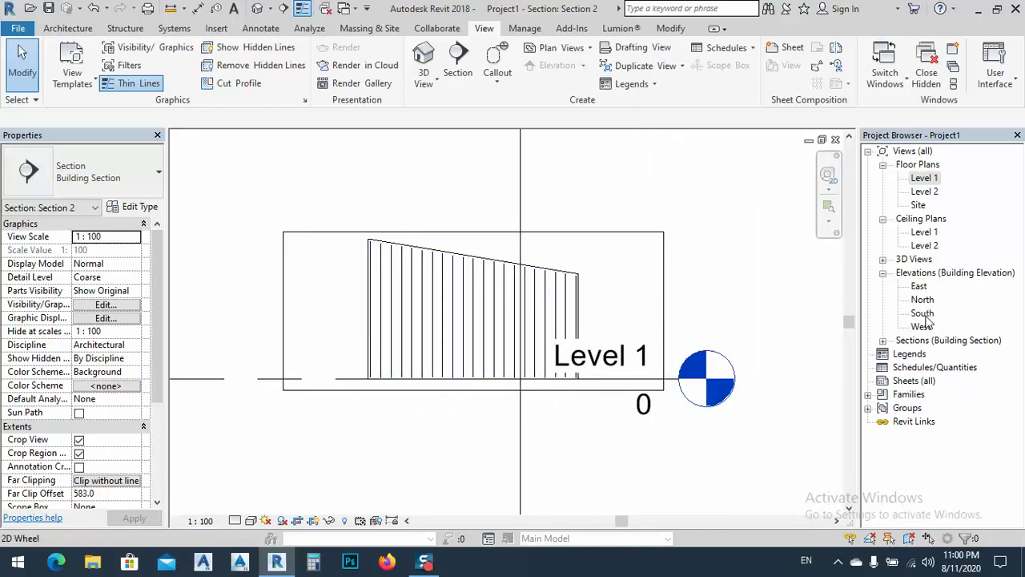
Open the Section 1 view and frame the wall's rebar.
click(883, 341)
double_click(929, 353)
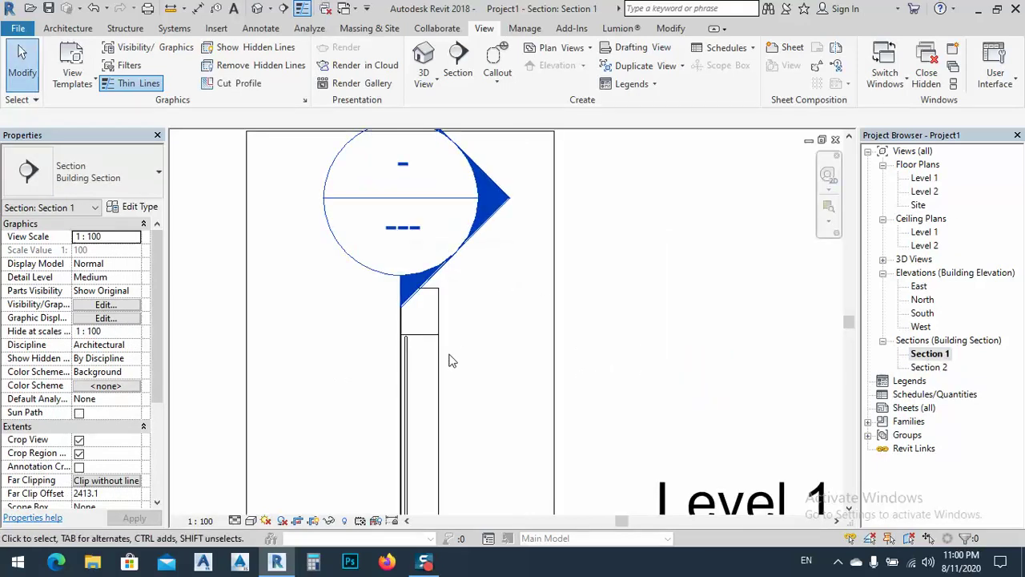
scroll(448, 360, up, 2)
middle_drag(448, 360, 402, 281)
Mirror the vertical rebar set across the wall centre onto the opposite face.
click(391, 276)
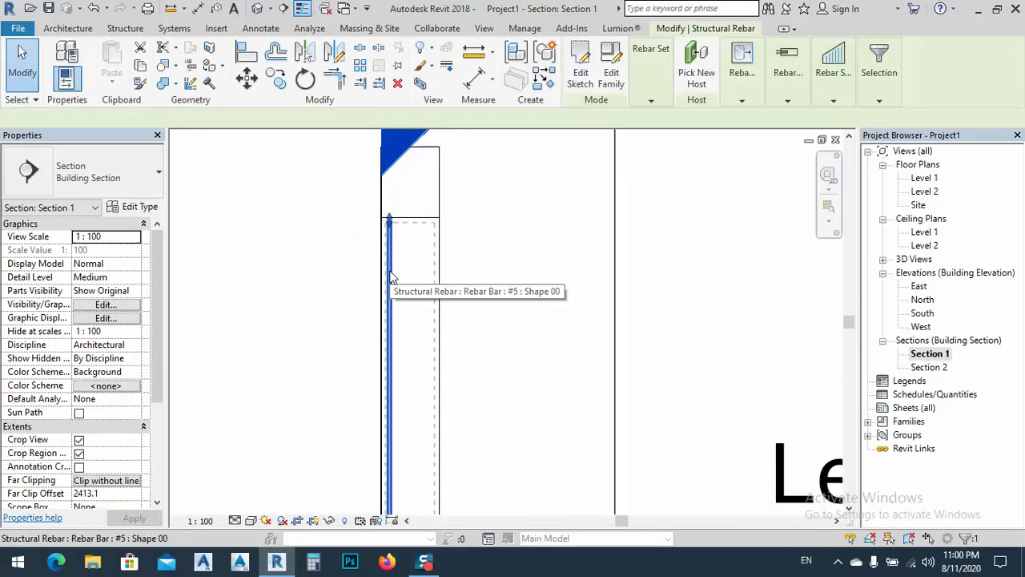
click(335, 52)
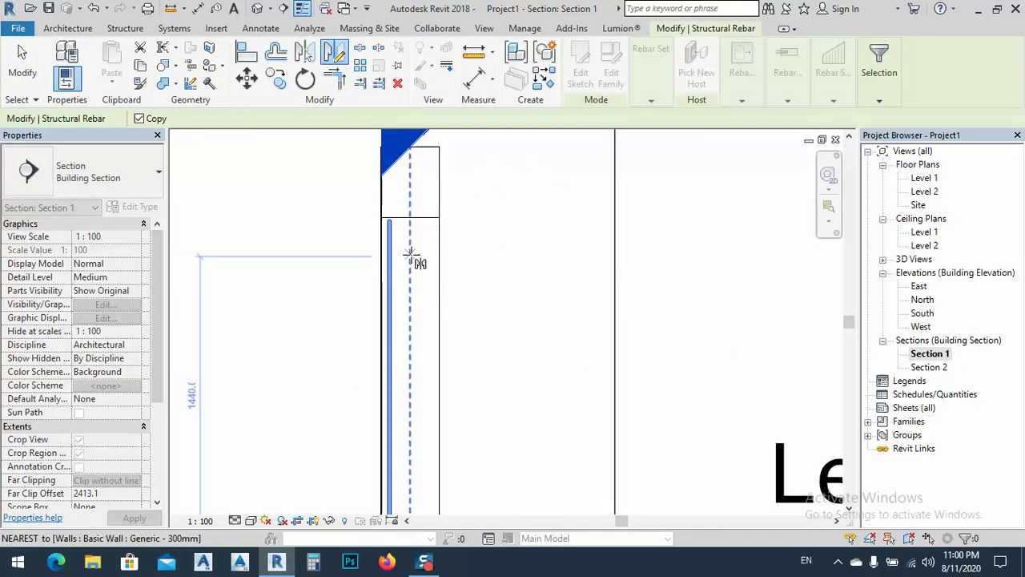
click(410, 258)
click(422, 297)
right_click(524, 282)
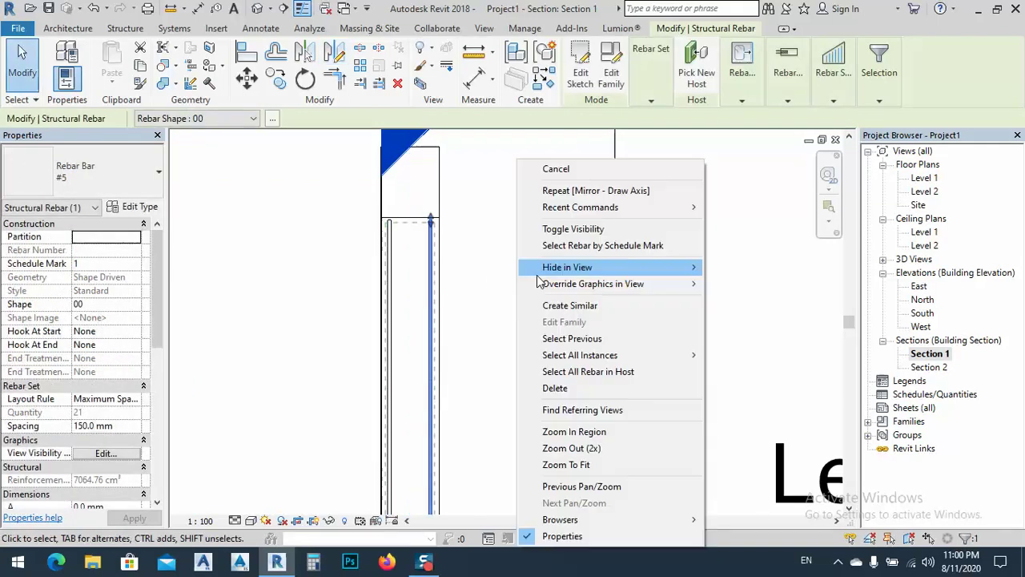
click(552, 169)
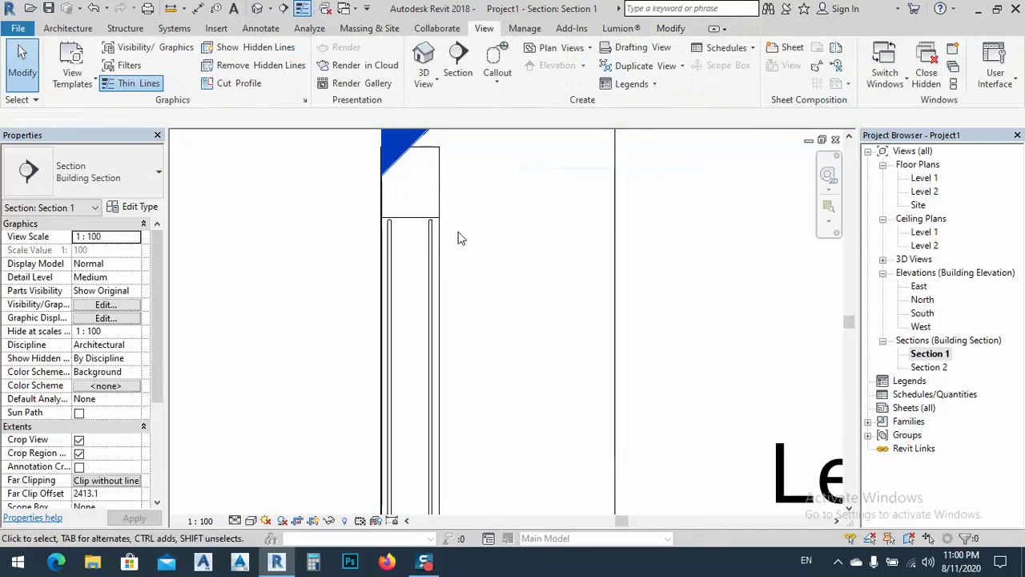
click(124, 30)
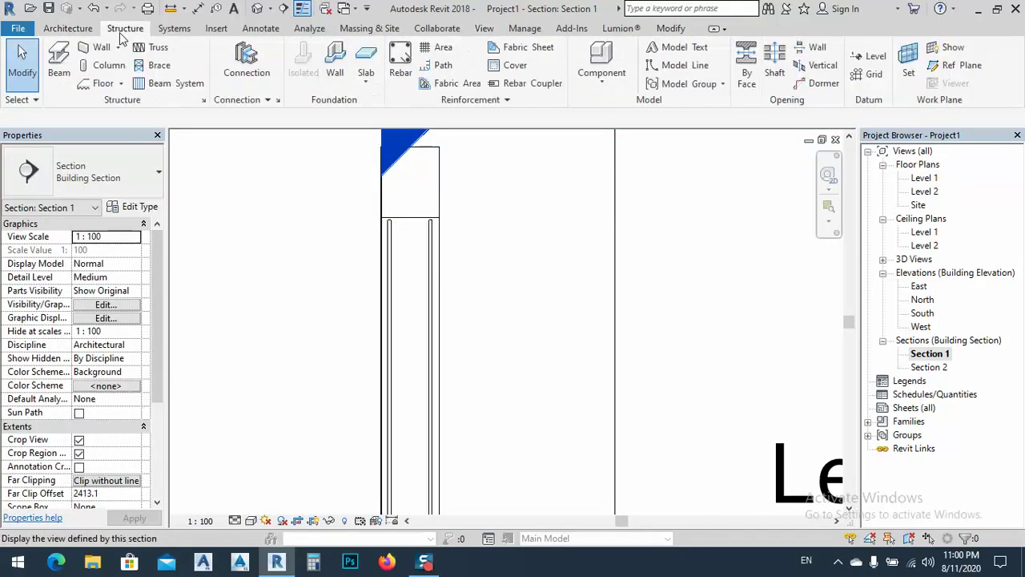
Start a new rebar with placement orientation Perpendicular to Cover.
click(401, 73)
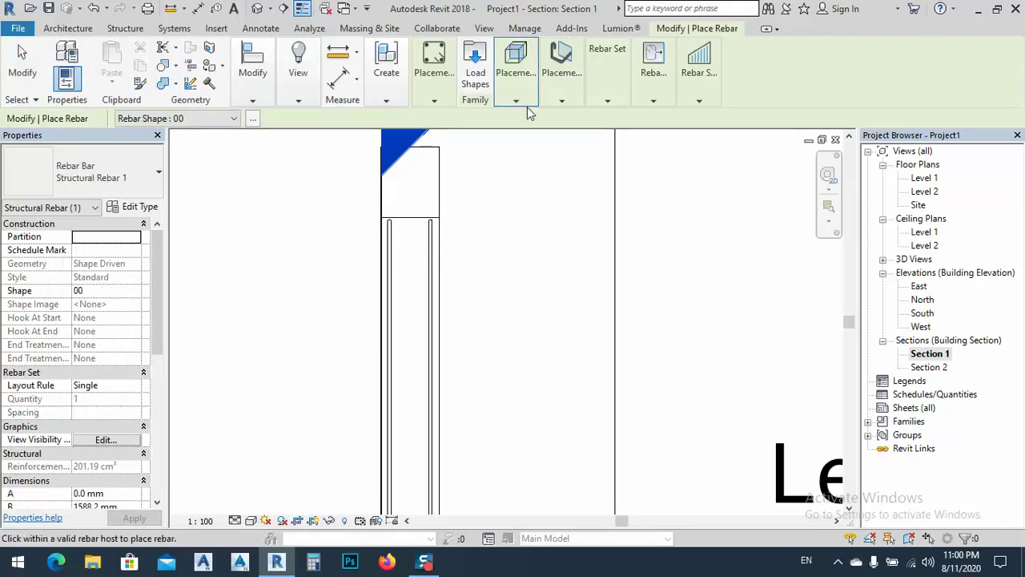
click(562, 98)
click(434, 94)
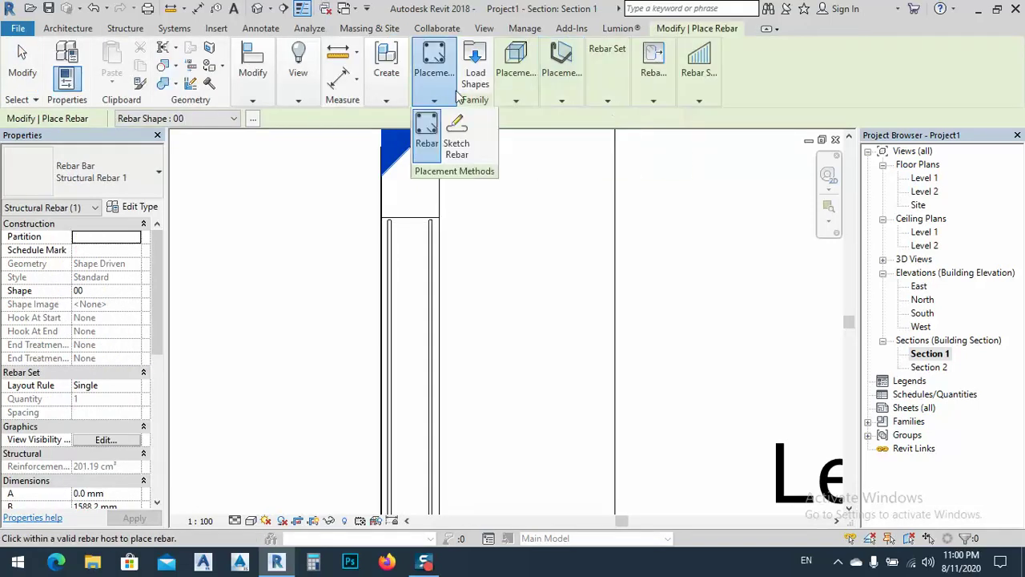
click(516, 92)
click(562, 92)
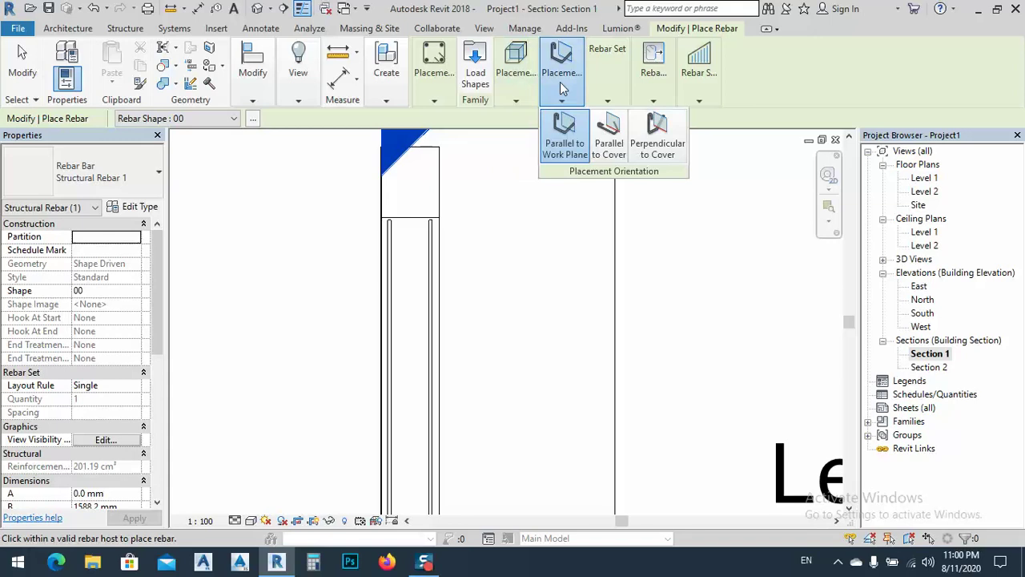
click(652, 151)
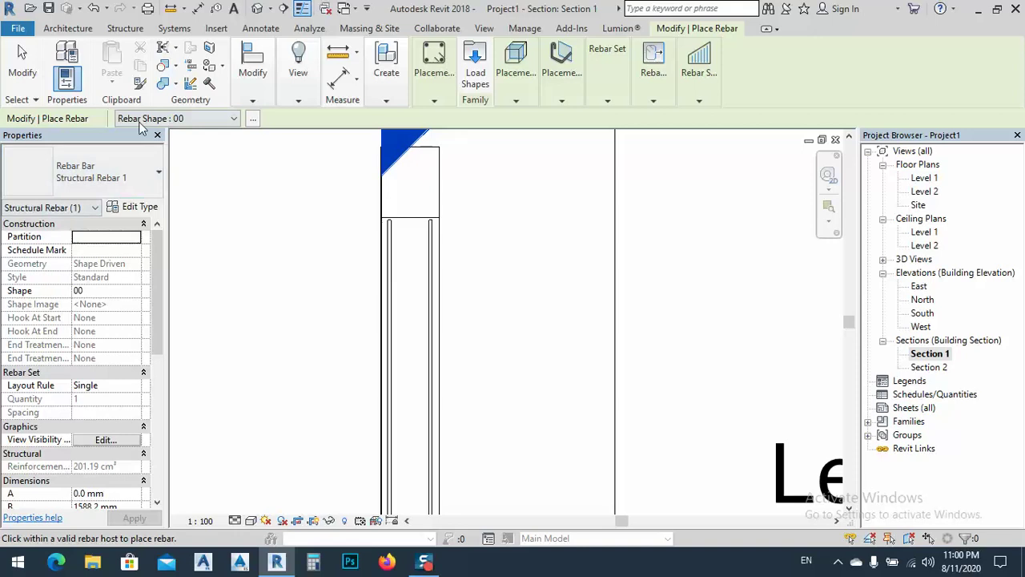
Choose Rebar Shape 02 from the Rebar Shape Browser.
click(206, 120)
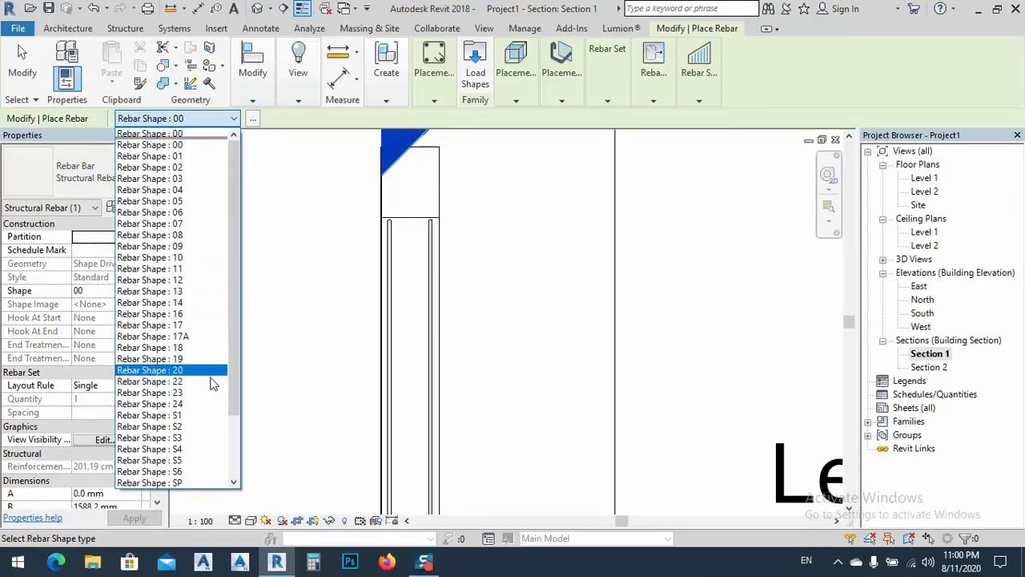
click(252, 119)
click(252, 119)
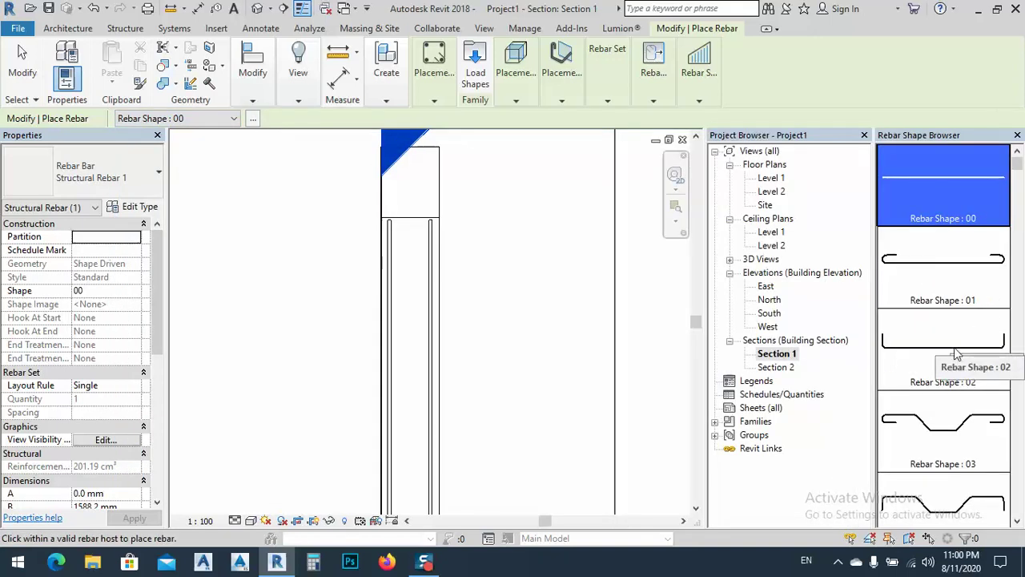
click(909, 356)
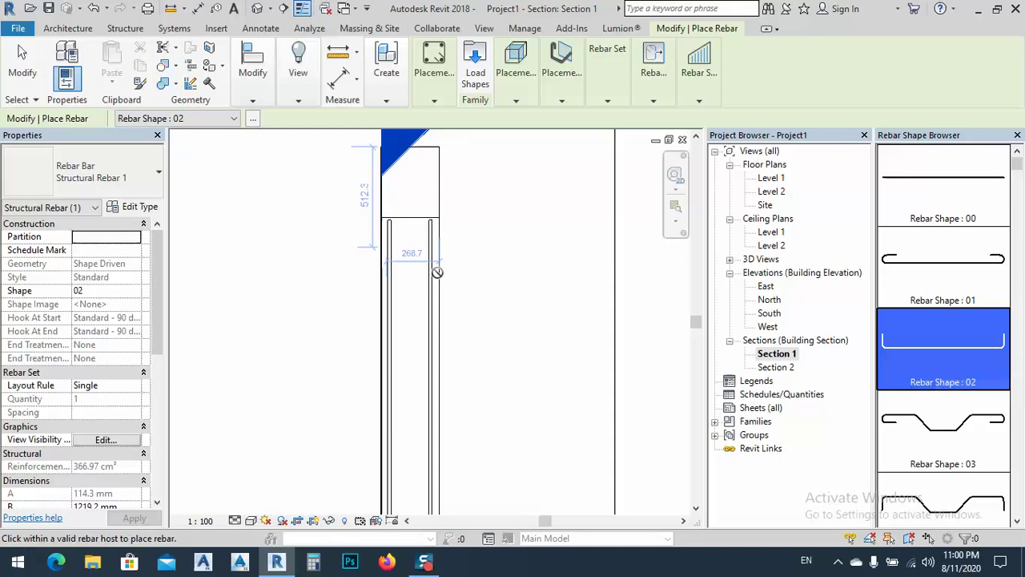
scroll(429, 253, up, 5)
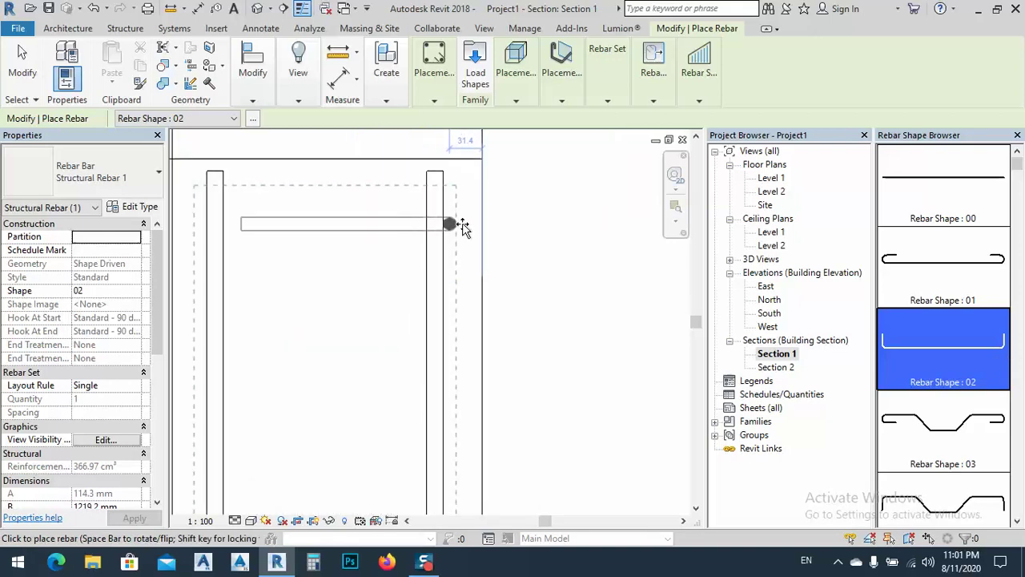
Place a single horizontal shape 02 bar across the wall.
click(348, 375)
right_click(343, 302)
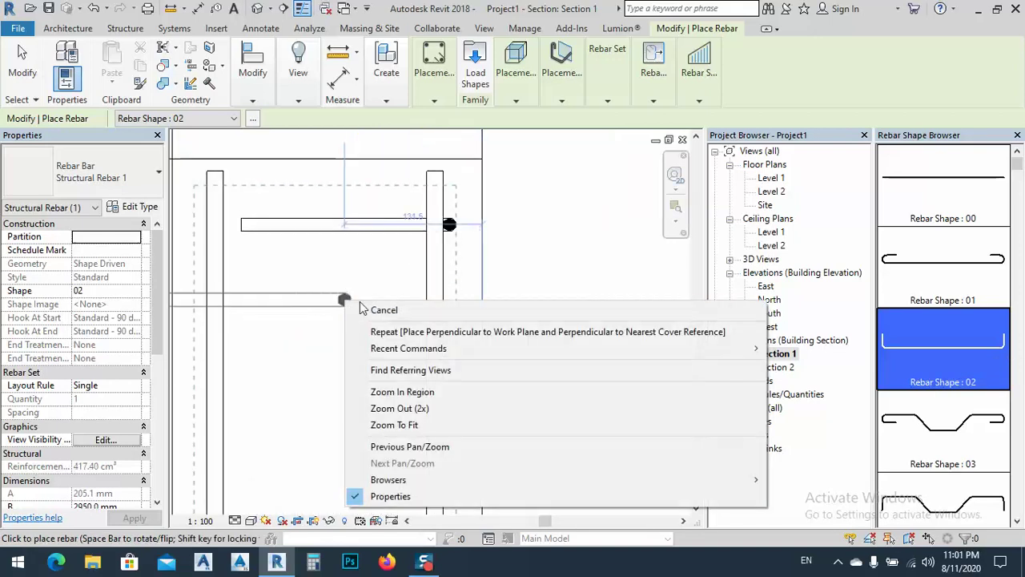
click(383, 310)
Lay the bar out as a set at 100 mm Maximum Spacing, giving 17 bars.
click(353, 230)
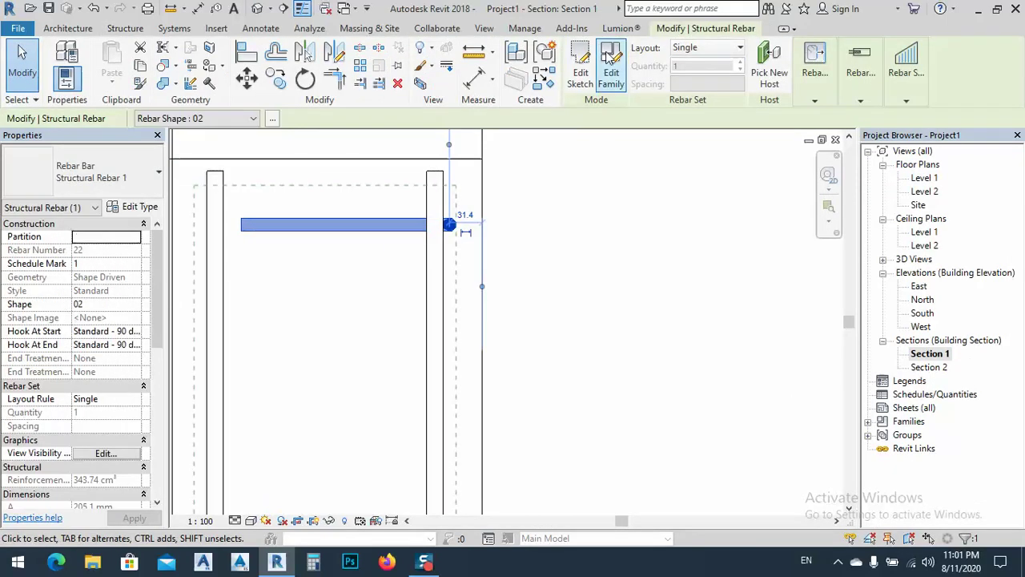
click(684, 49)
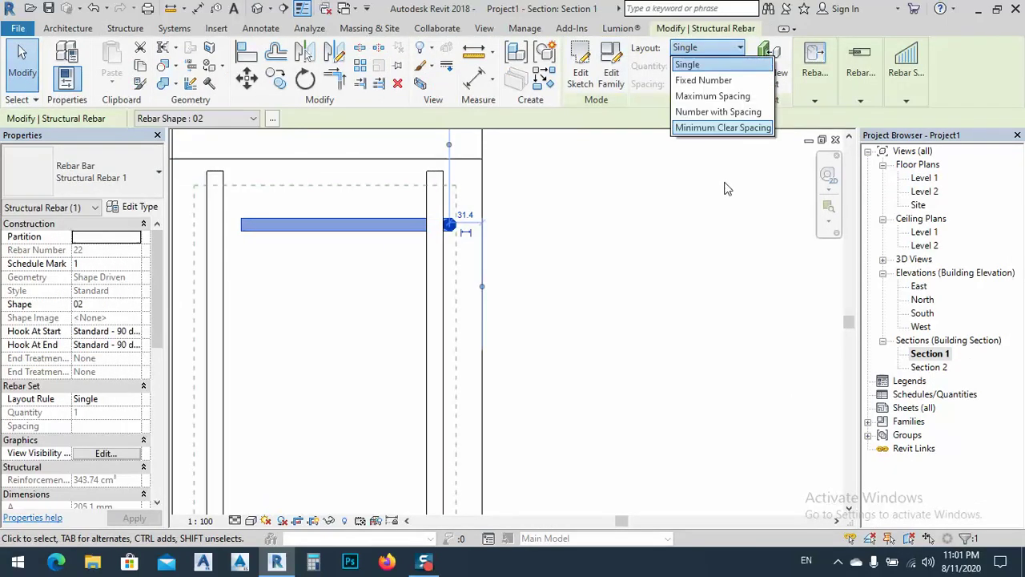
click(707, 97)
click(703, 96)
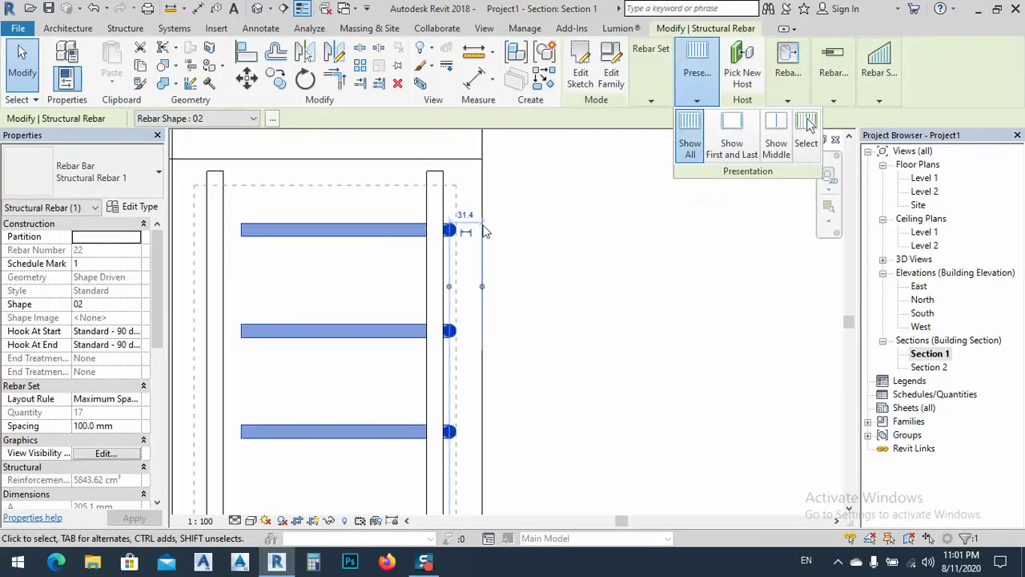
scroll(480, 264, down, 5)
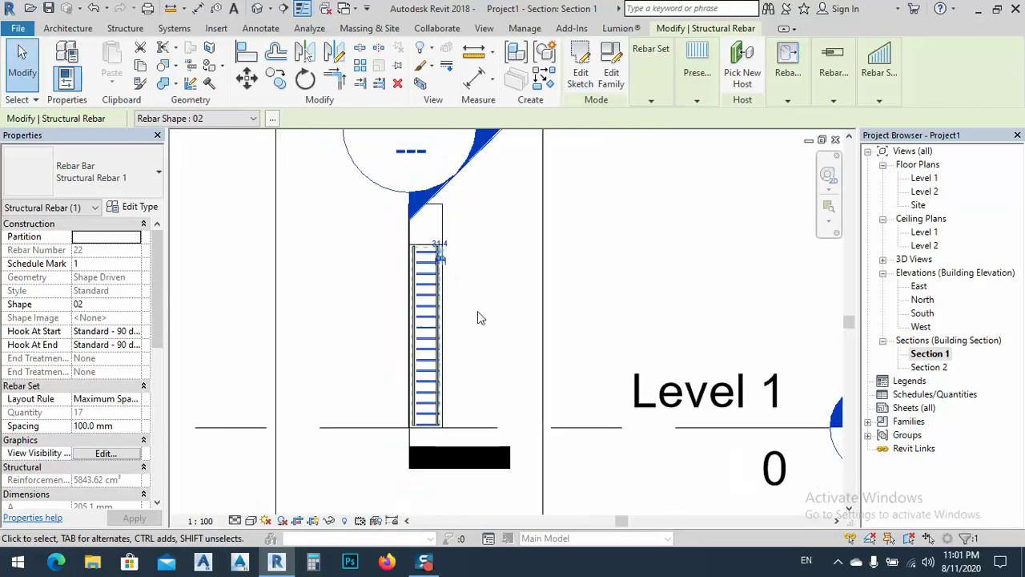
In Section 2, extend the horizontal bars' ends to the wall's right edge.
double_click(941, 367)
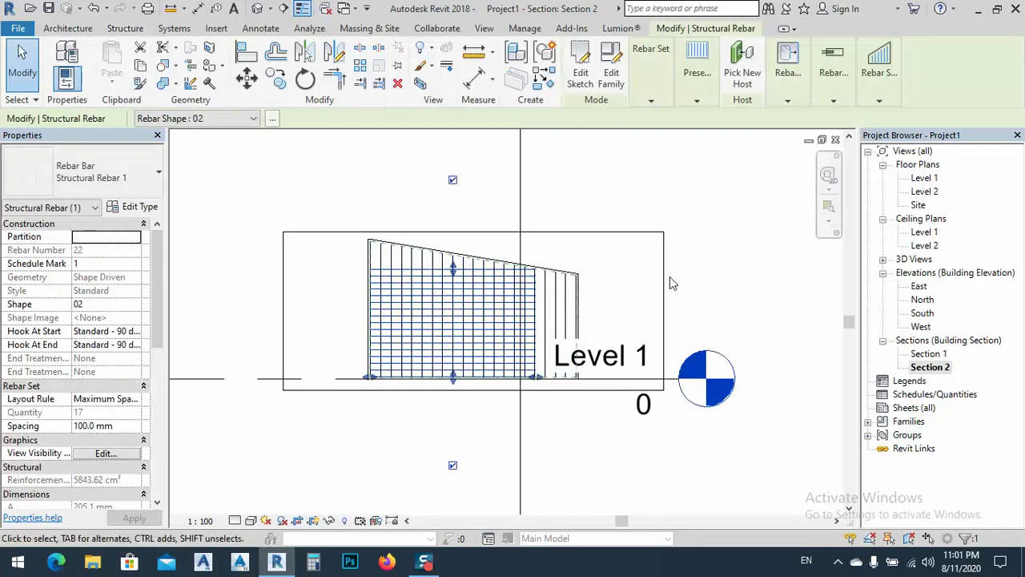
scroll(641, 290, up, 5)
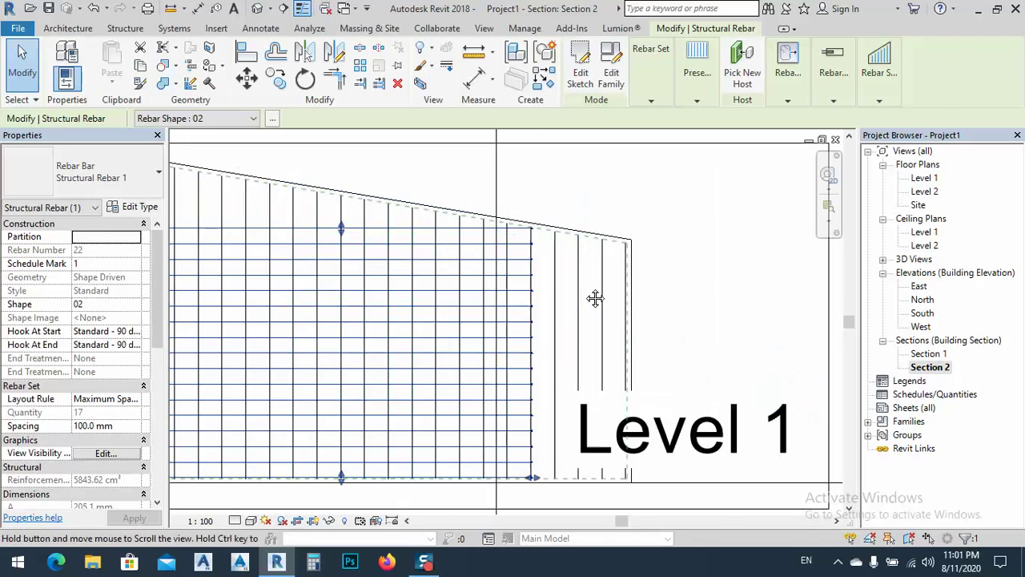
middle_drag(594, 298, 530, 242)
drag(476, 423, 559, 424)
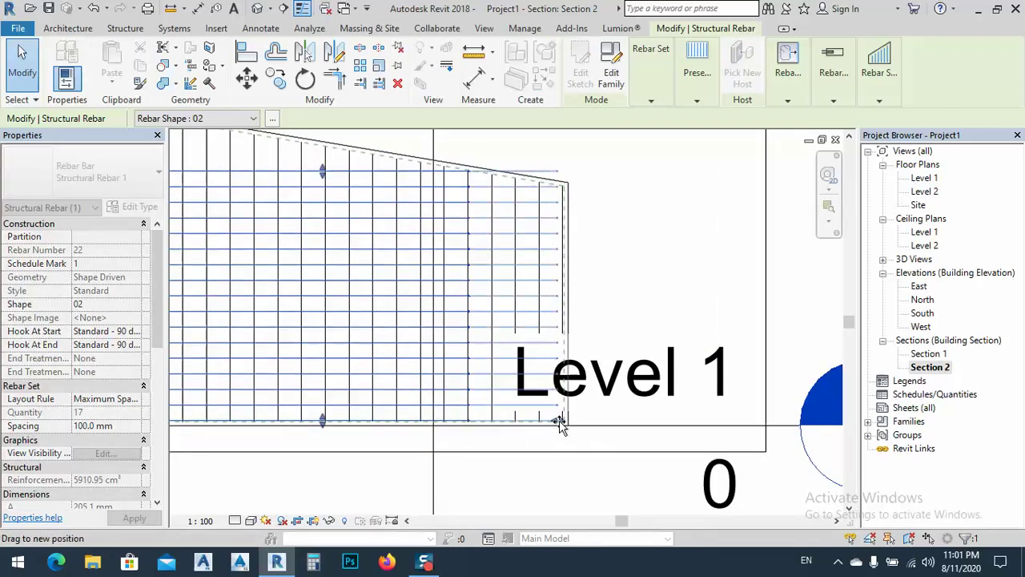
scroll(561, 425, up, 8)
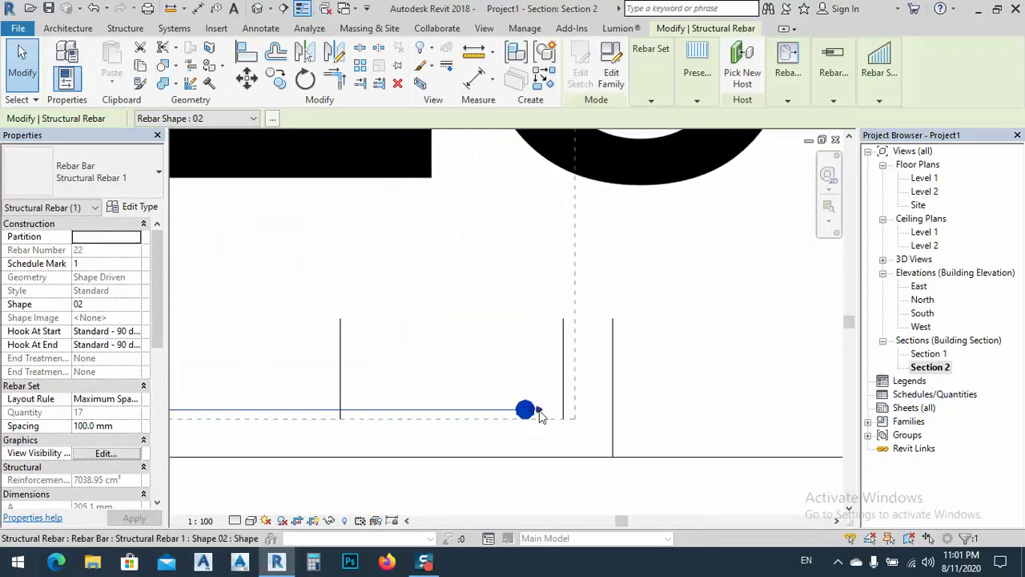
drag(566, 410, 565, 411)
Stretch the horizontal rebar set up to the wall's top corner, growing it to 21 bars.
scroll(565, 411, down, 6)
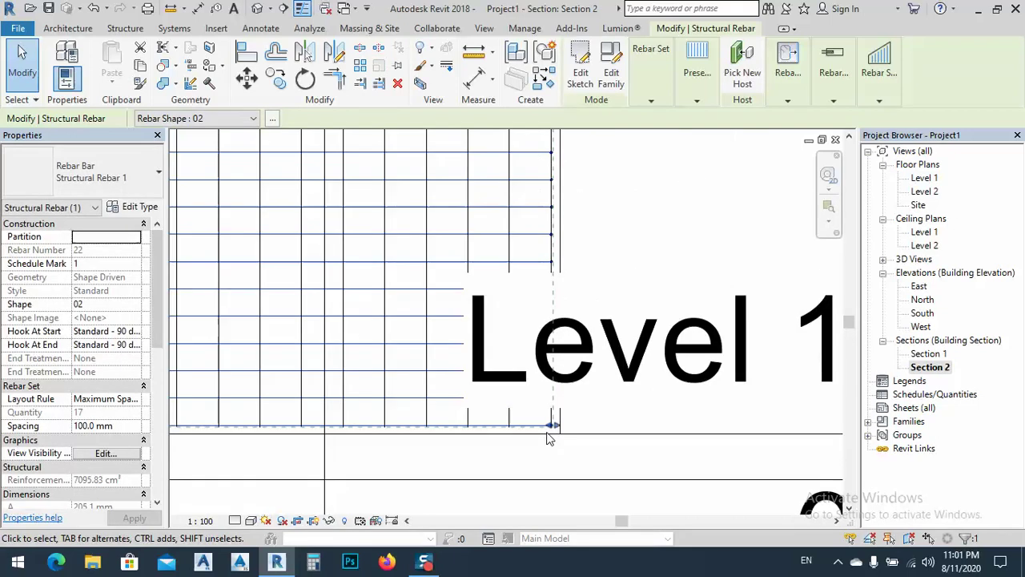
middle_drag(511, 321, 600, 259)
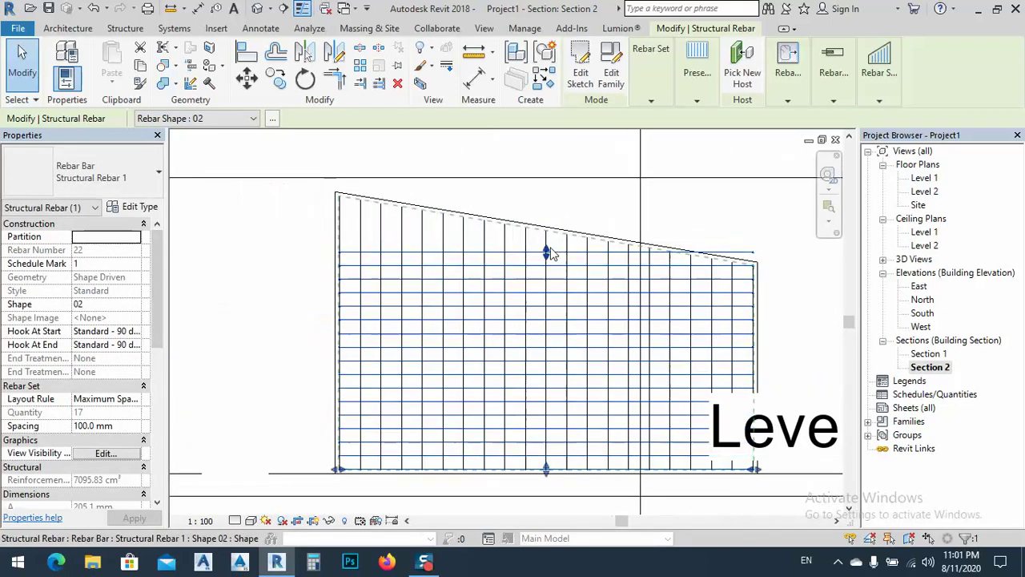
drag(545, 242, 544, 197)
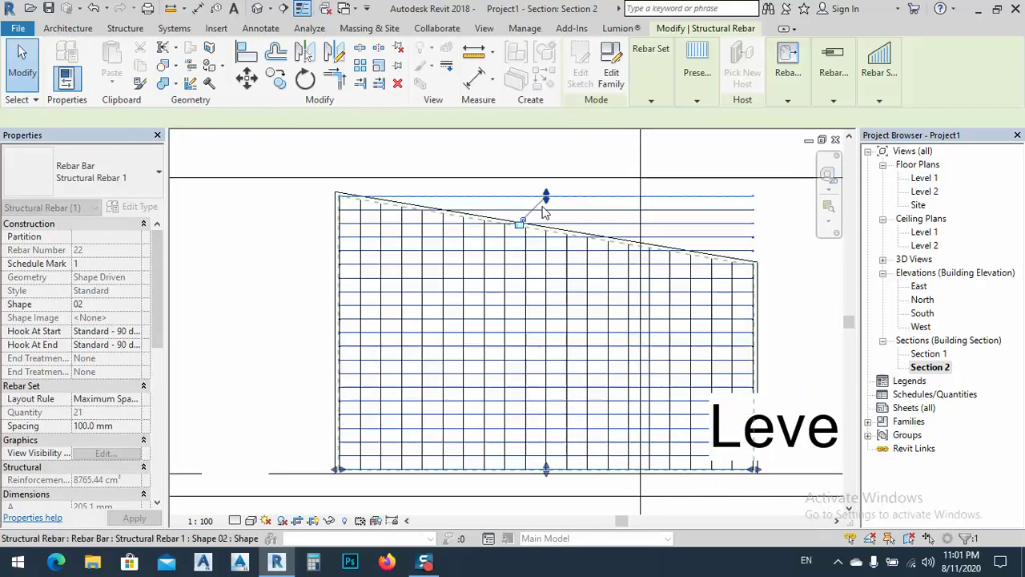
key(Escape)
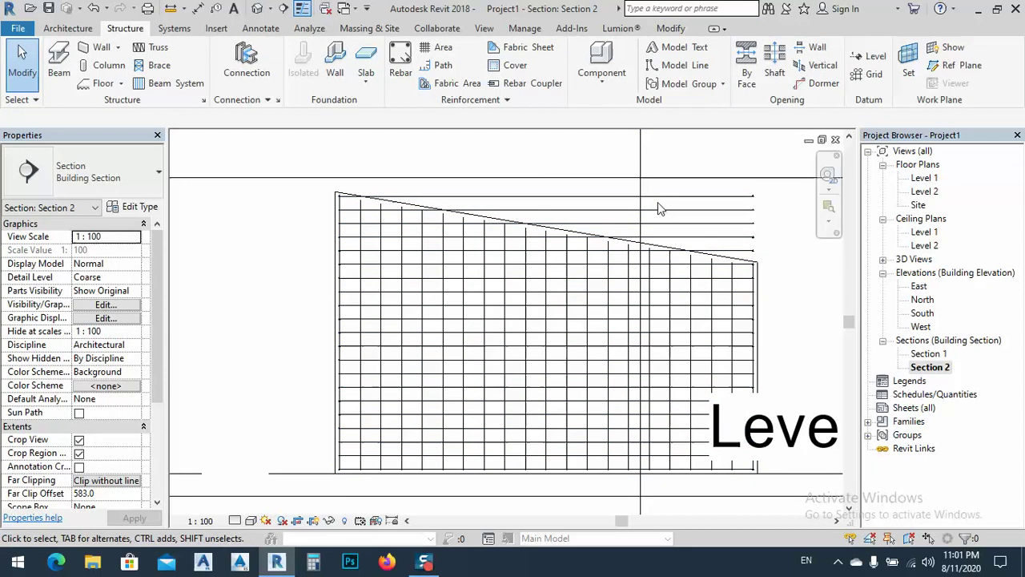
middle_drag(657, 210, 565, 230)
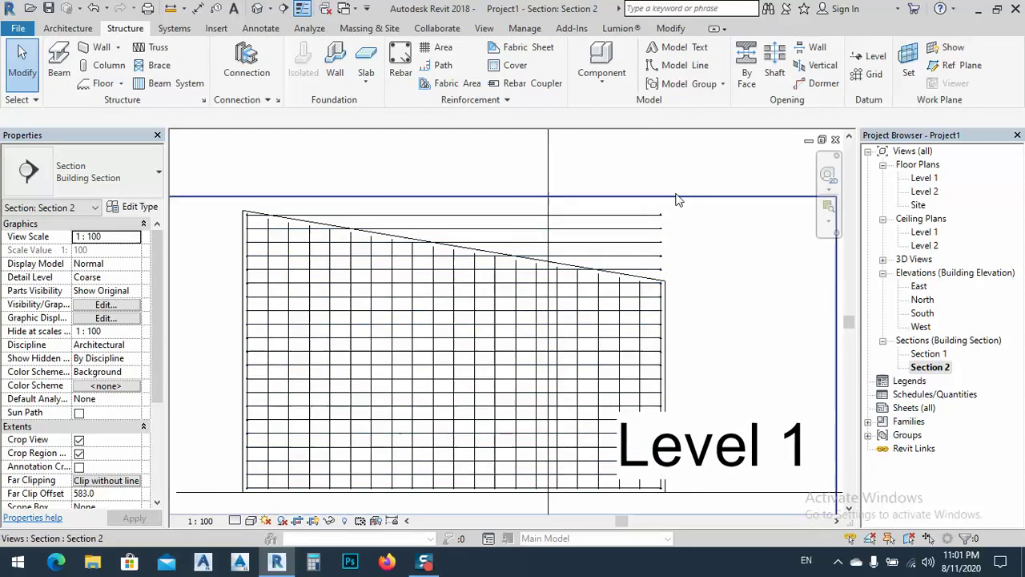
Try the horizontal set's constraint editing and varying rebar set options.
click(624, 233)
click(879, 73)
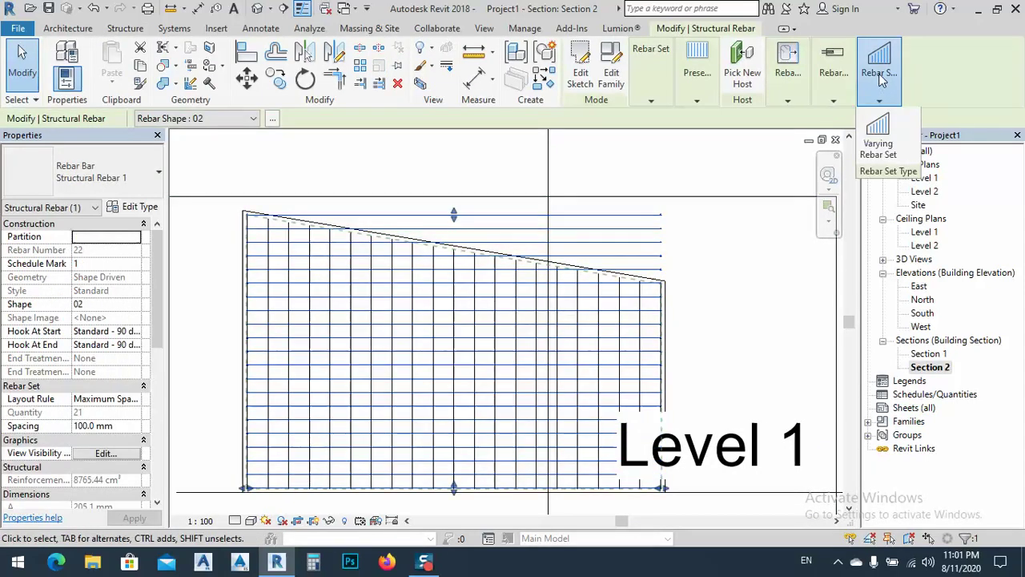
click(666, 265)
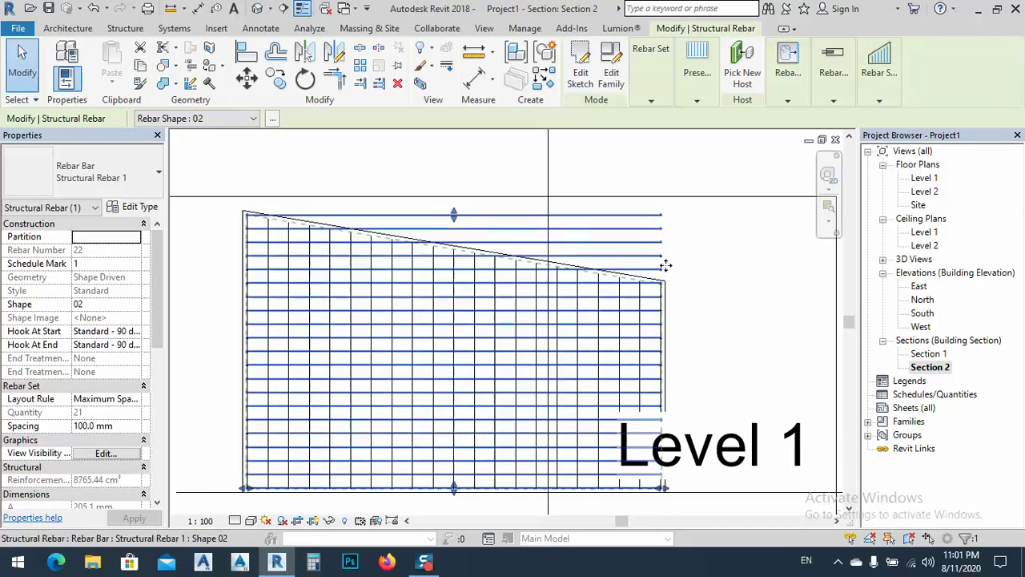
click(788, 64)
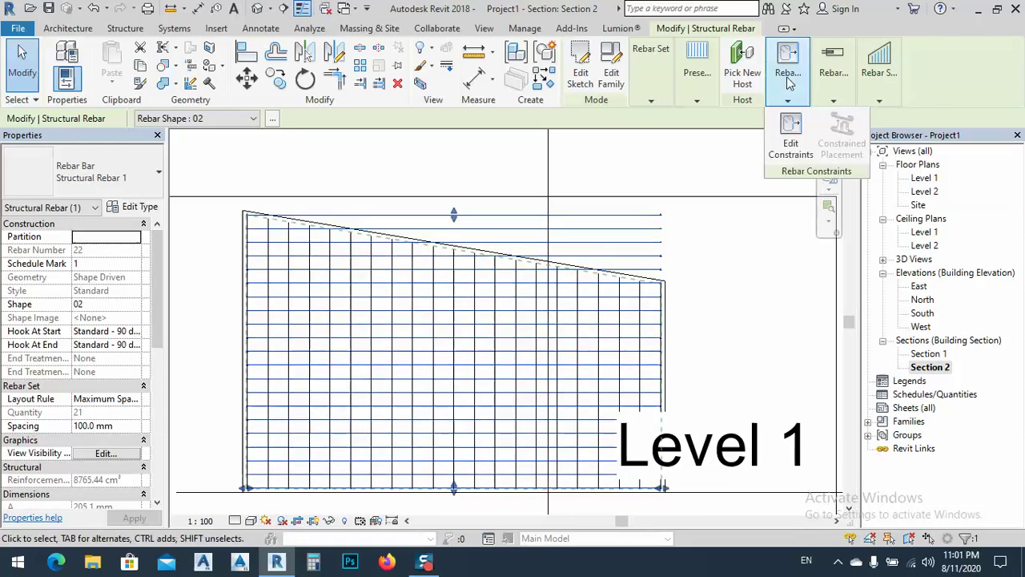
click(790, 141)
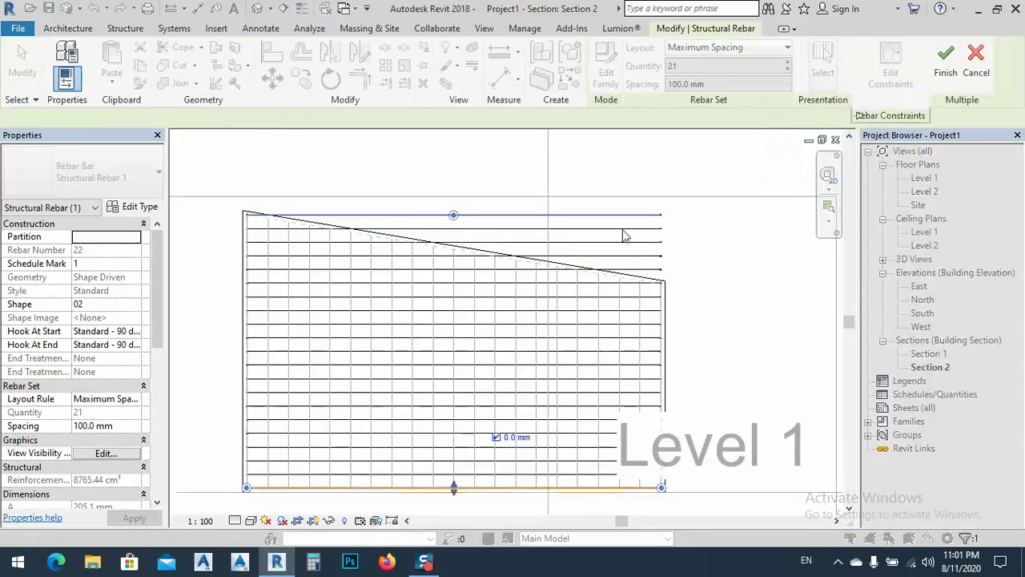
click(454, 215)
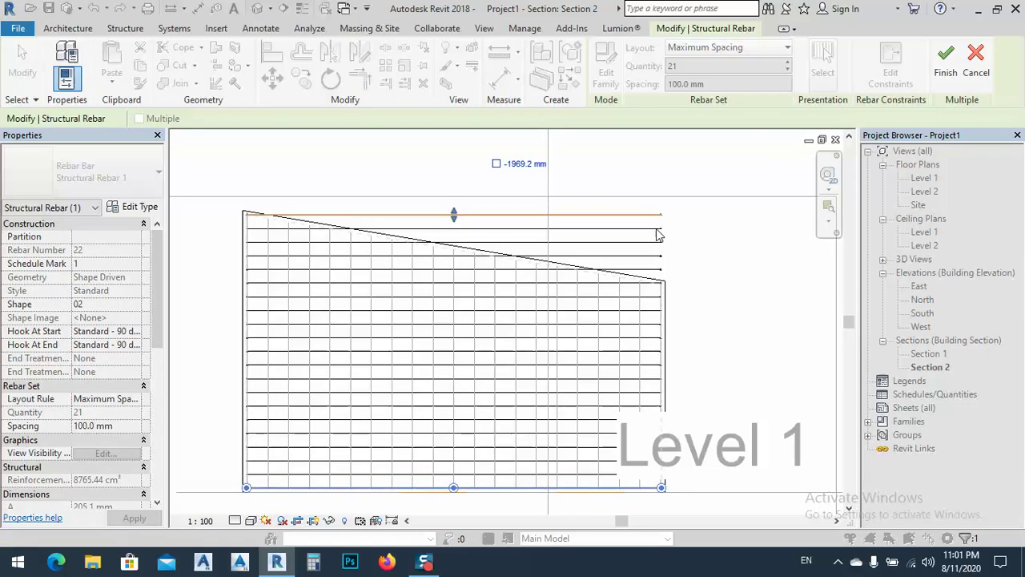
click(945, 71)
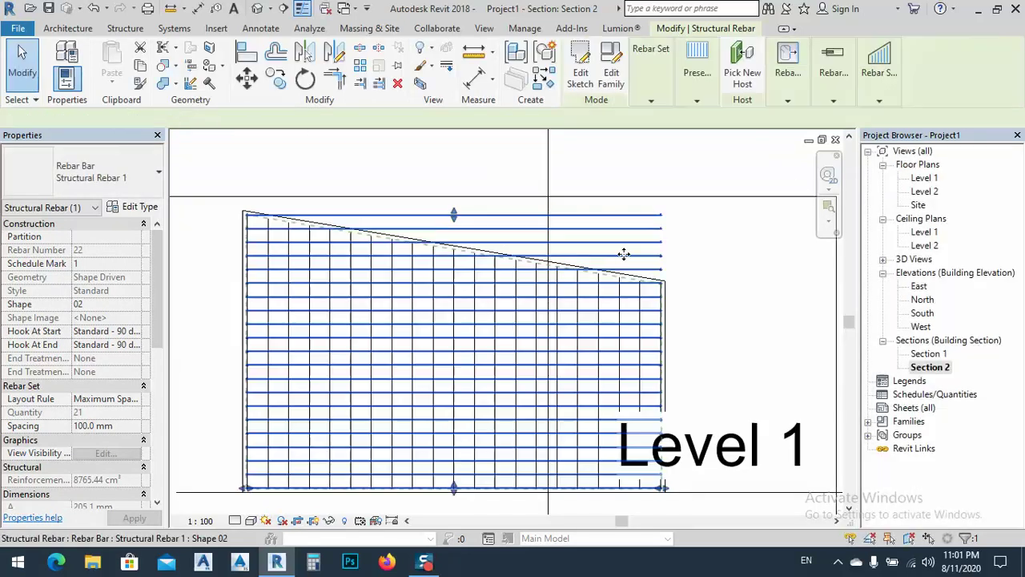
click(879, 76)
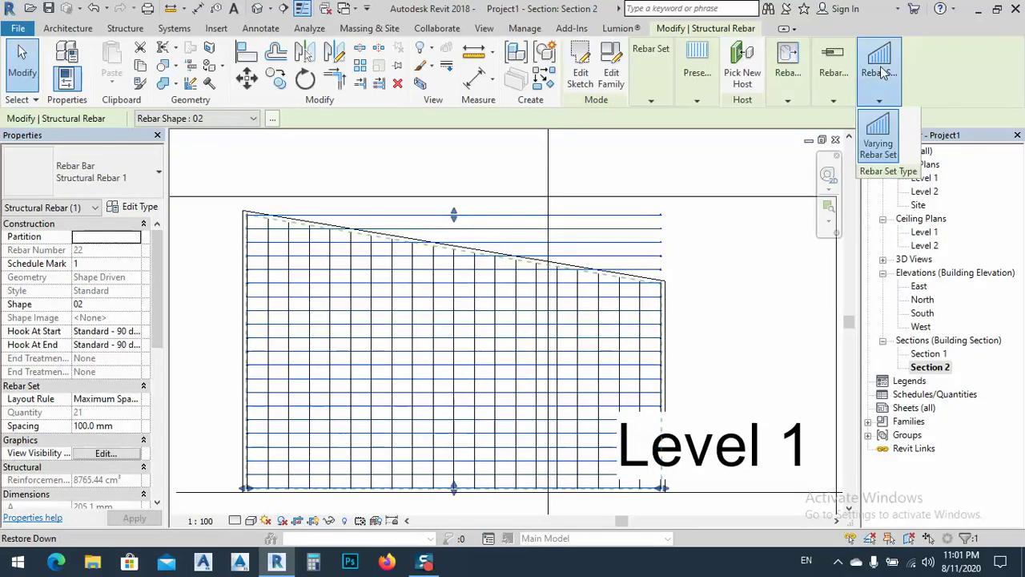
click(877, 144)
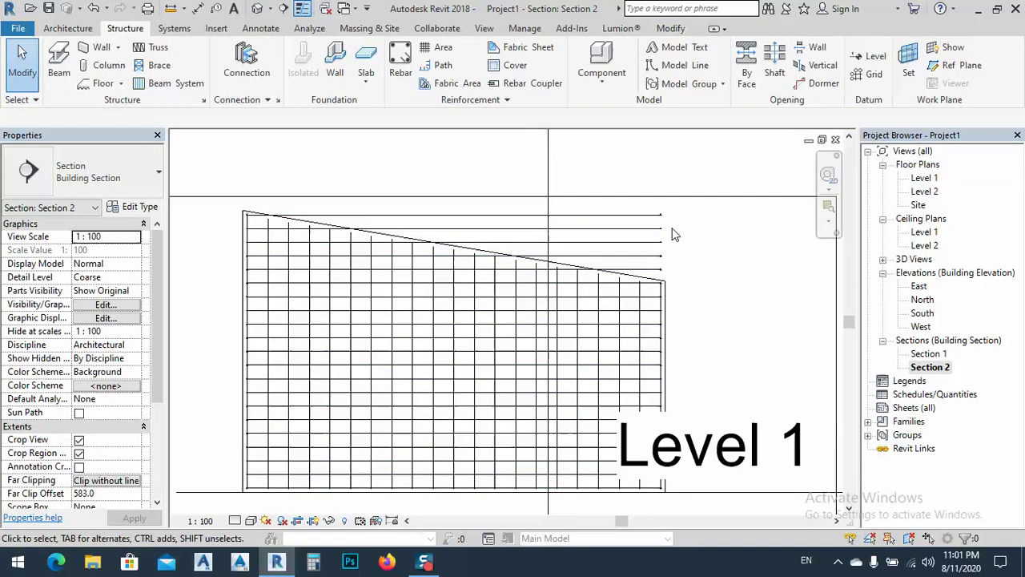
Delete the horizontal shape 02 rebar set.
click(649, 230)
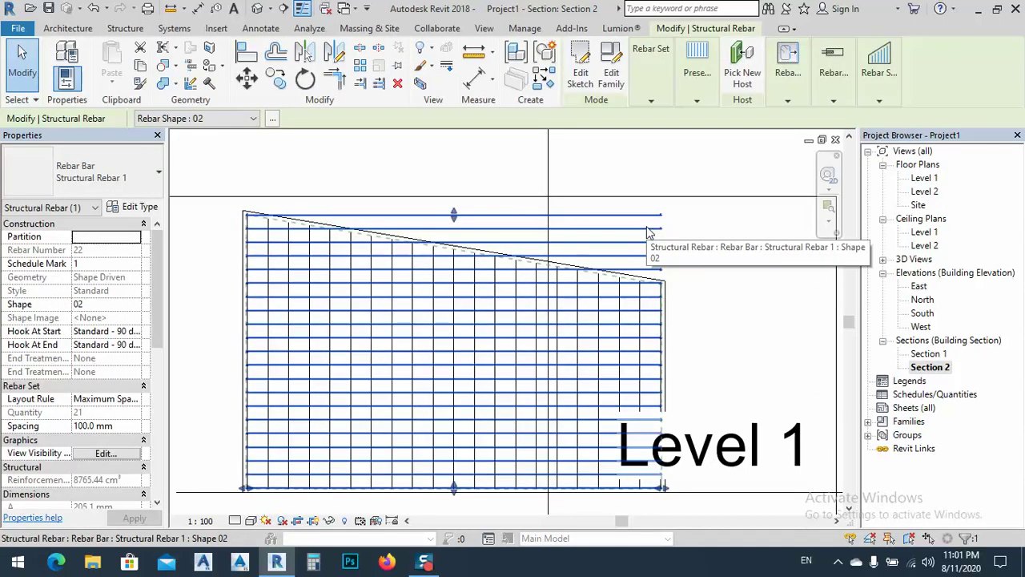
key(Escape)
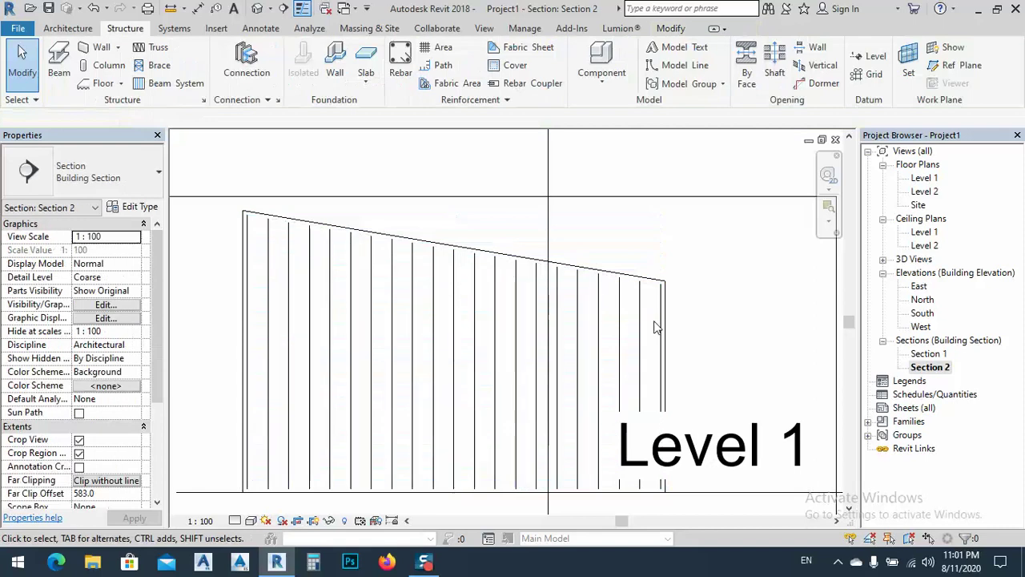
scroll(710, 270, down, 3)
scroll(394, 366, down, 3)
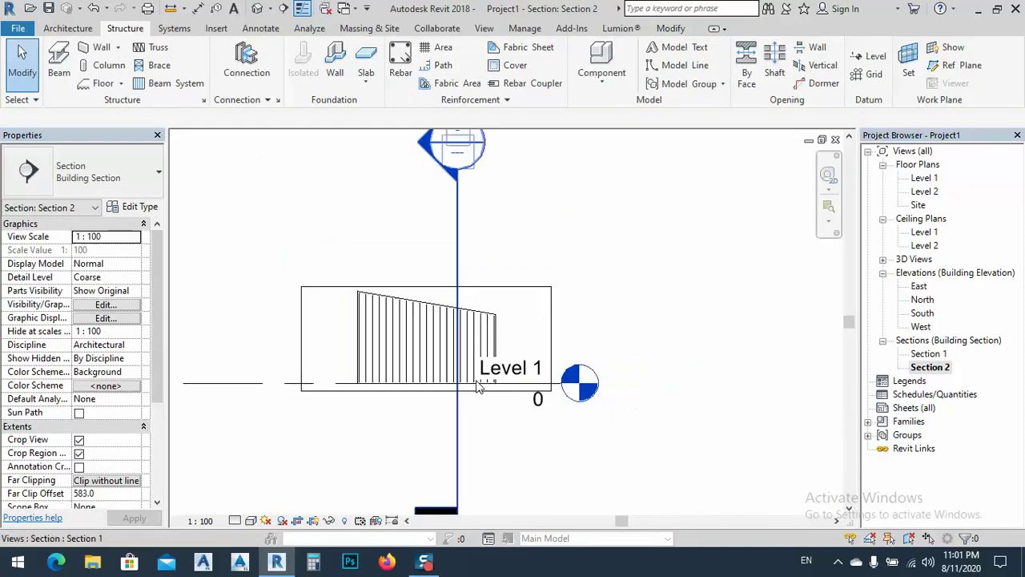
Drag the Level 1 line's head out further to the right.
click(560, 389)
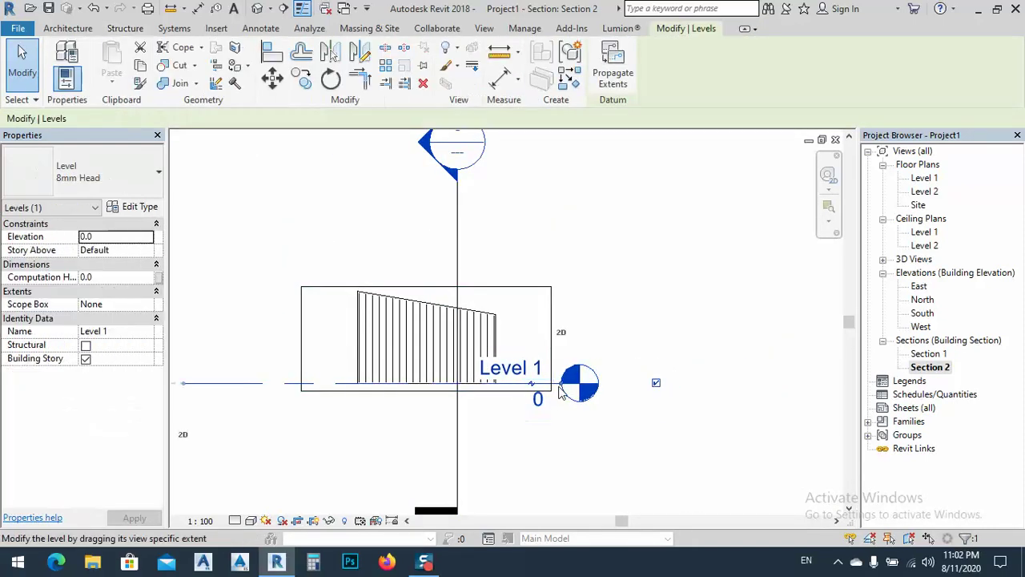
drag(563, 388, 701, 388)
key(Escape)
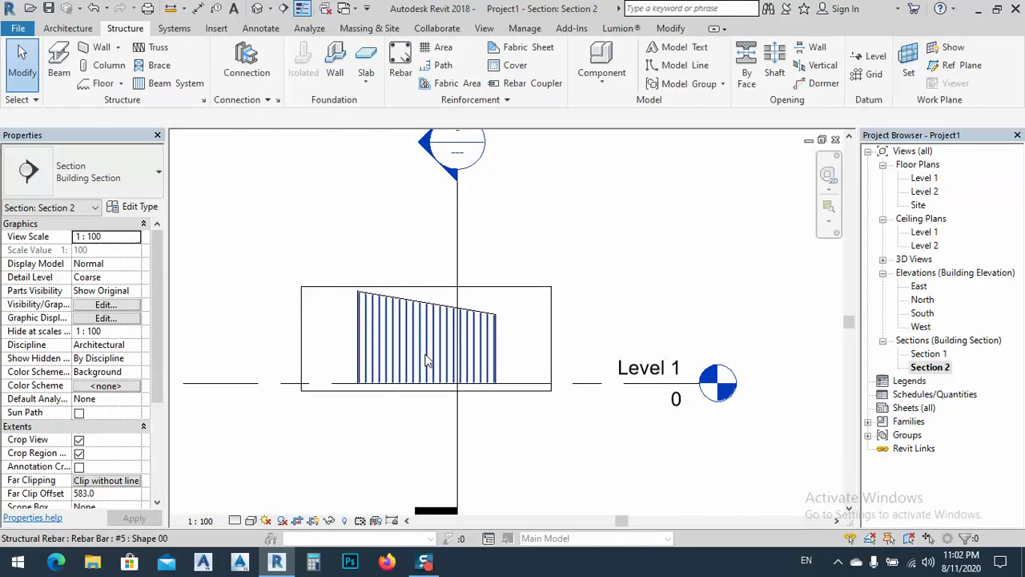
middle_drag(407, 347, 472, 307)
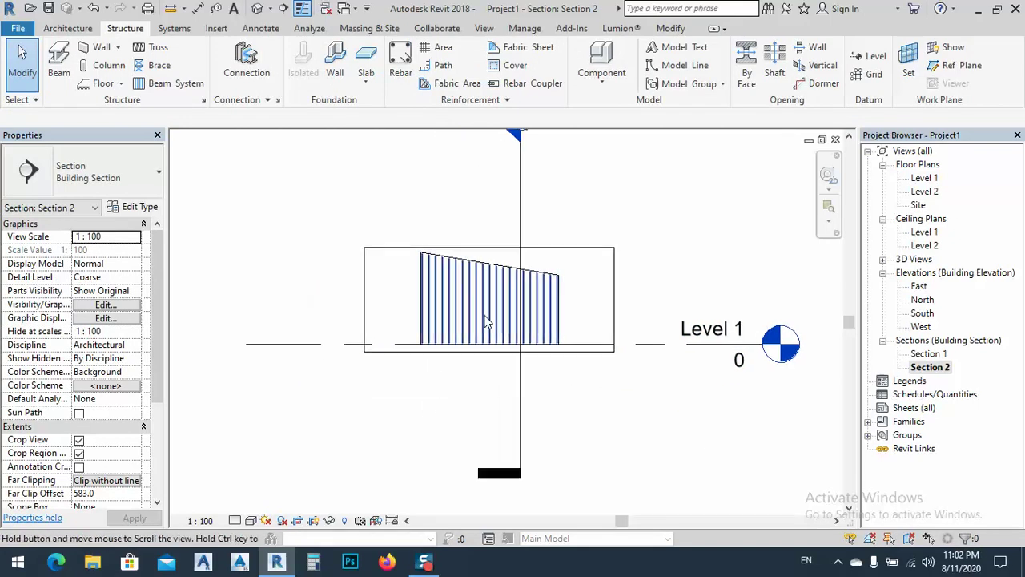
Start an area reinforcement on the sloped wall, cancelling the symbols family load.
click(443, 48)
scroll(433, 254, up, 4)
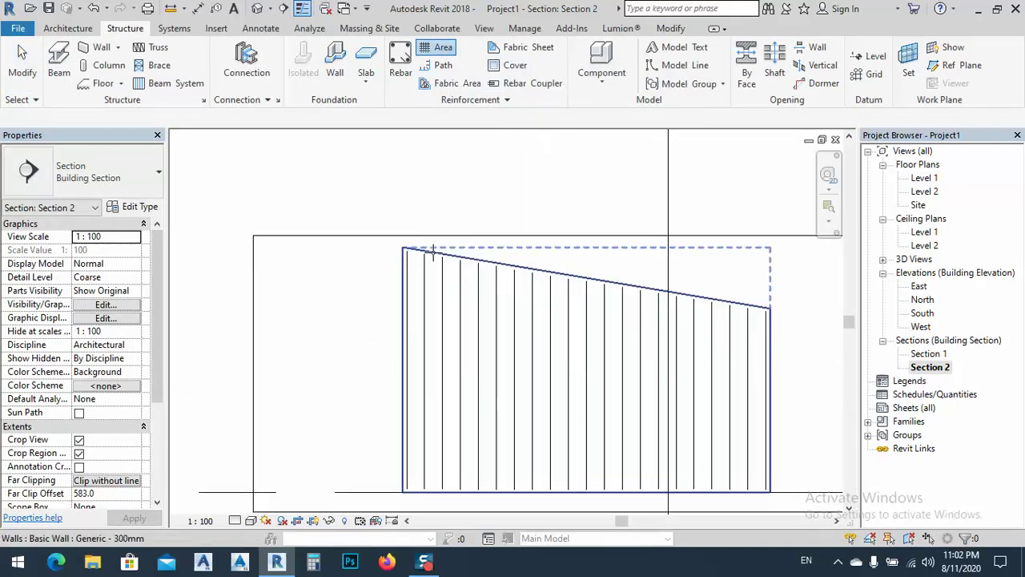
click(431, 253)
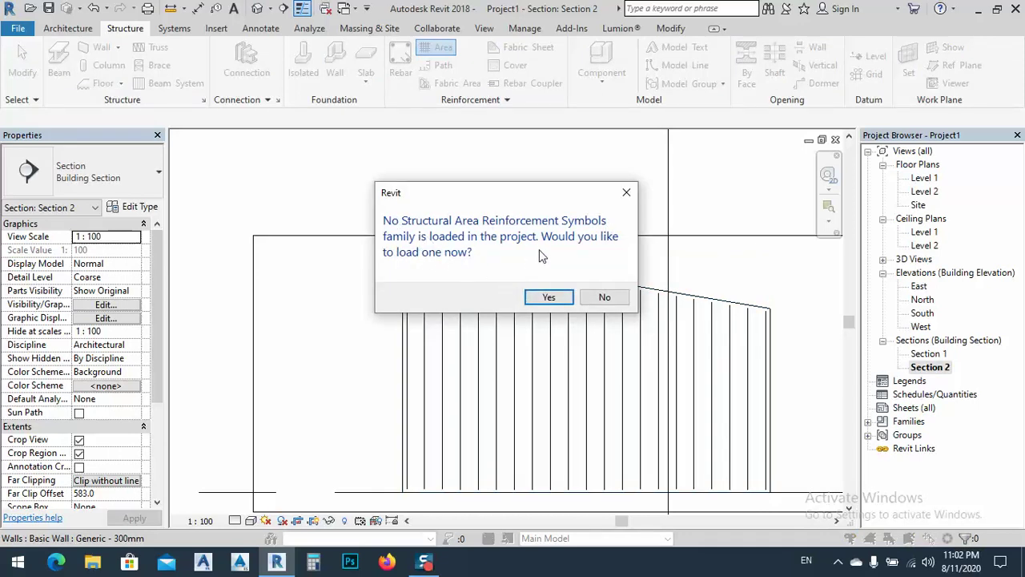
click(549, 298)
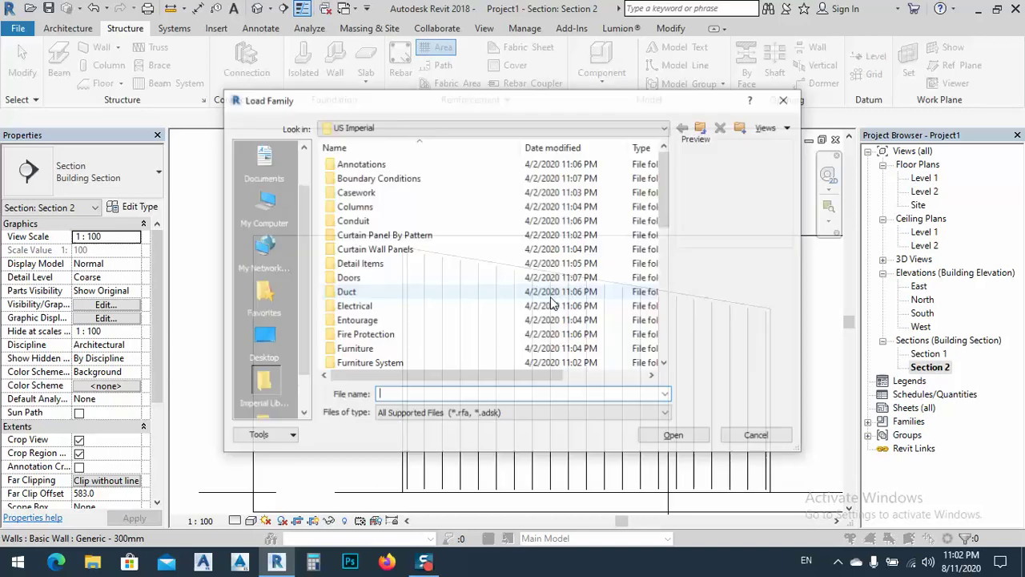
scroll(429, 281, down, 8)
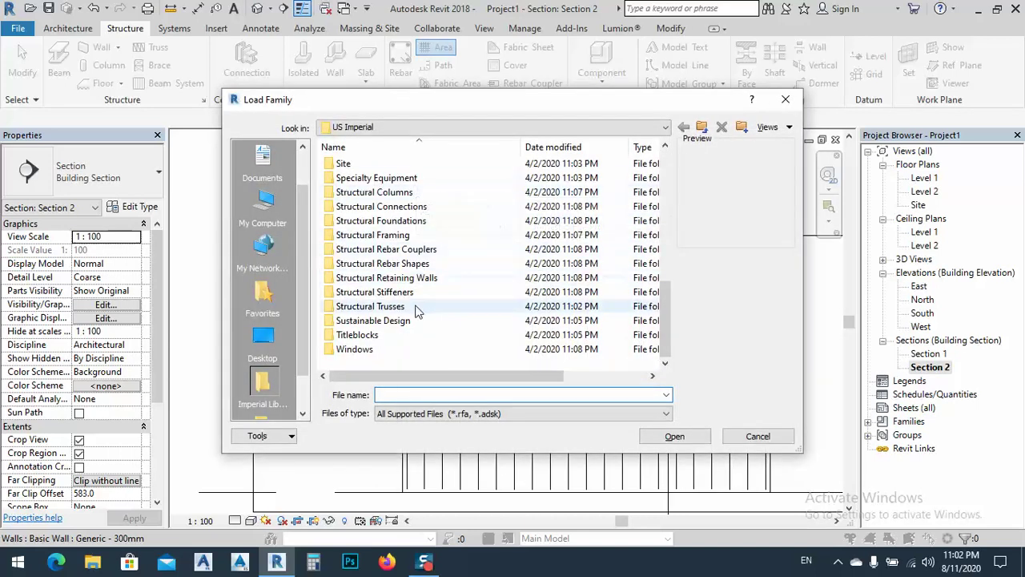
scroll(404, 272, up, 8)
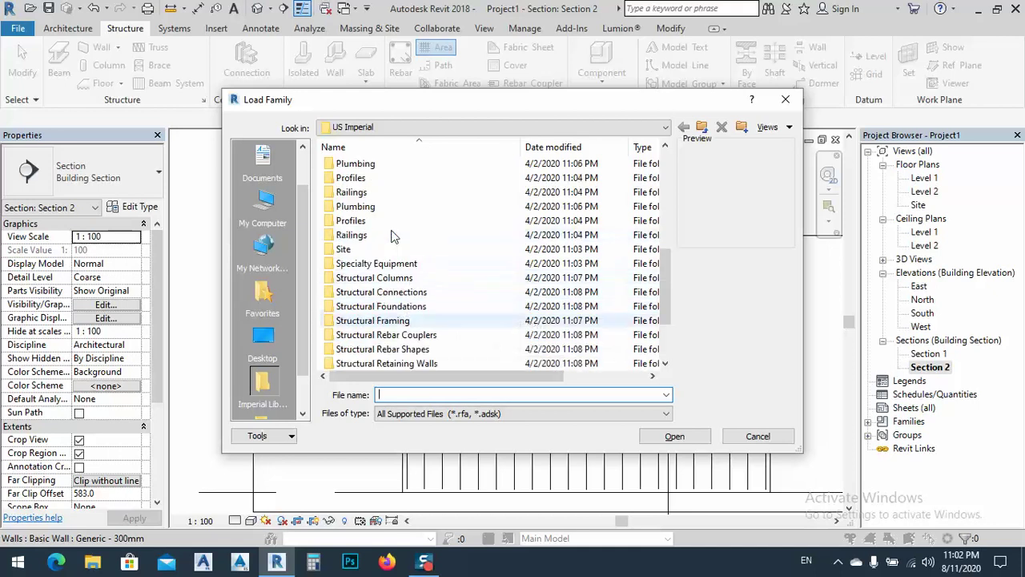
scroll(404, 266, down, 7)
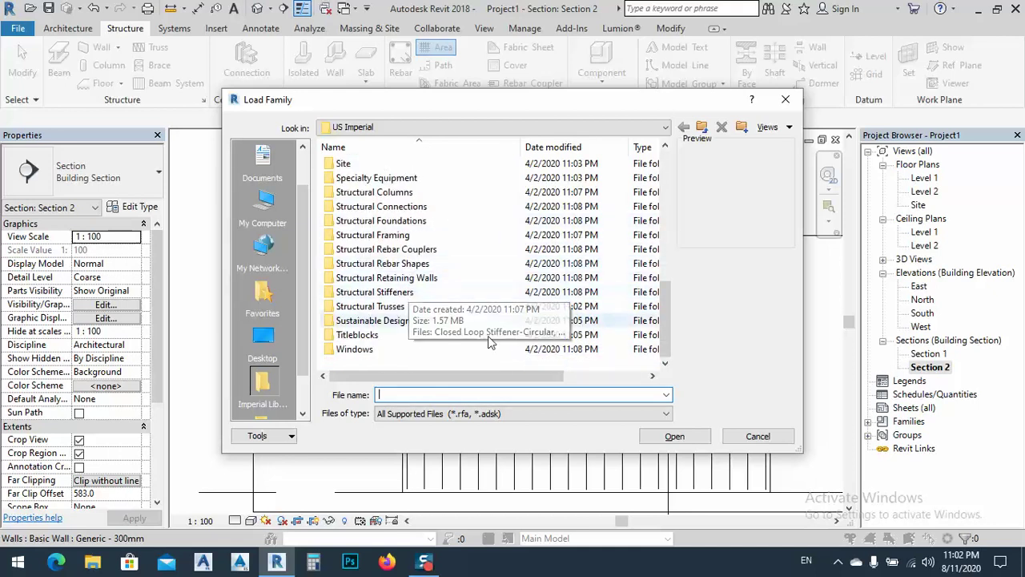
click(757, 439)
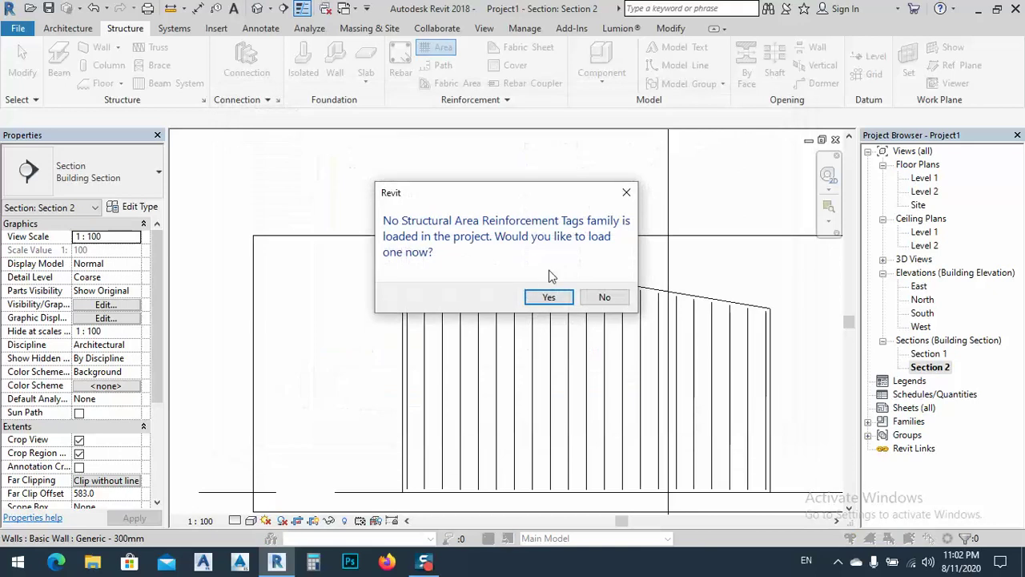
Decline the tags family and pick the wall's sloped top, left, bottom and right edges as the boundary.
click(602, 297)
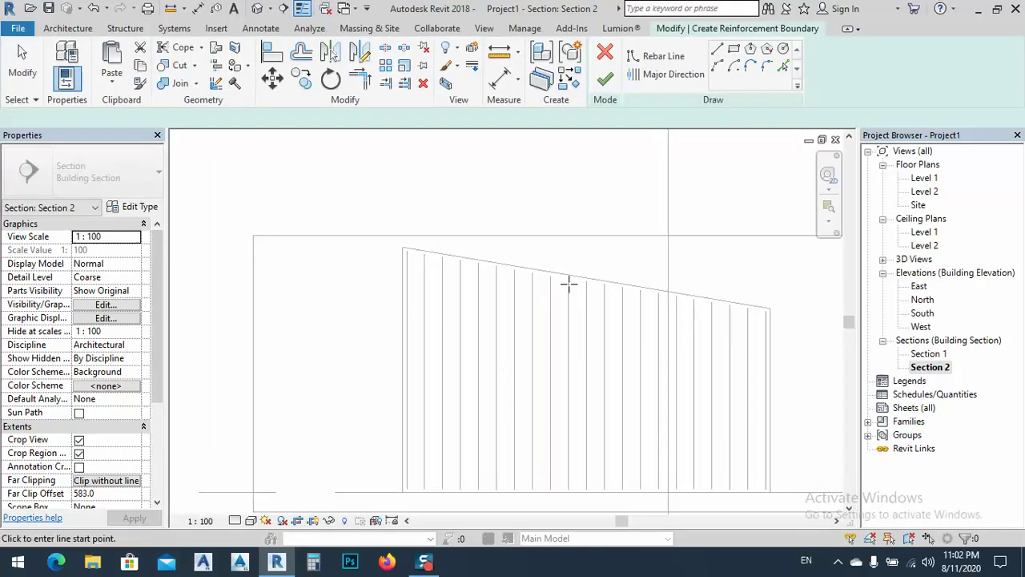
click(783, 68)
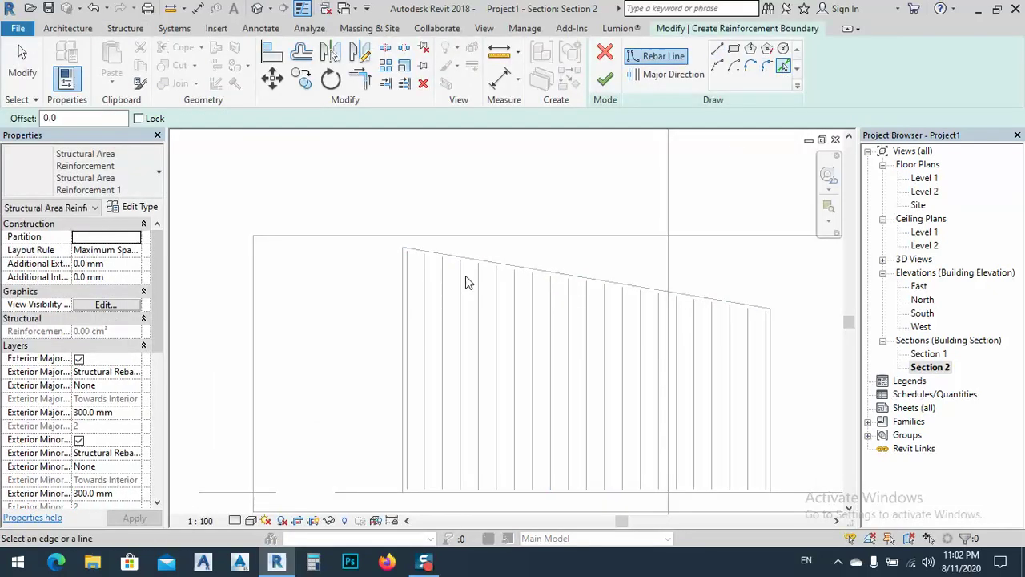
click(469, 258)
click(402, 320)
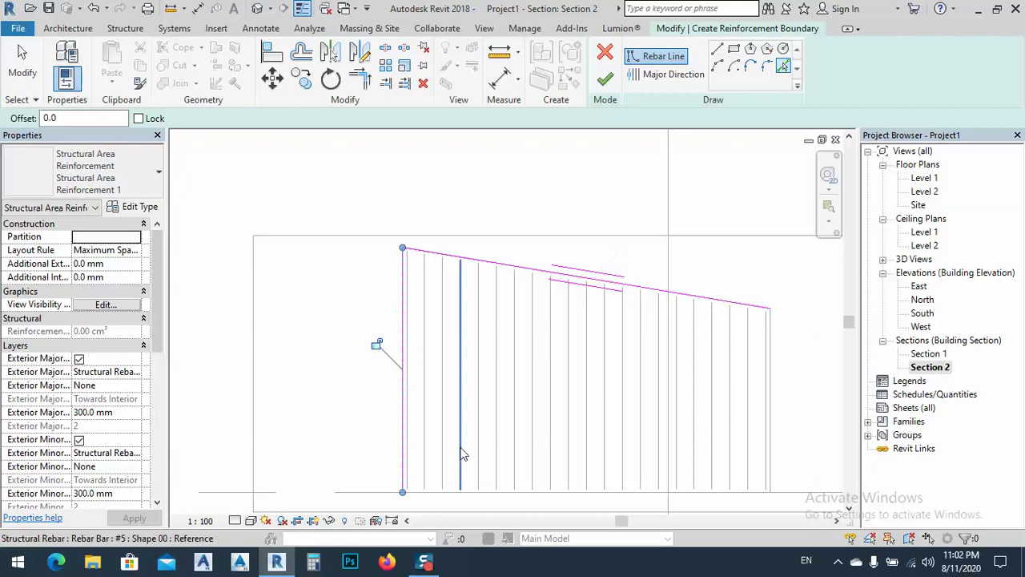
click(469, 493)
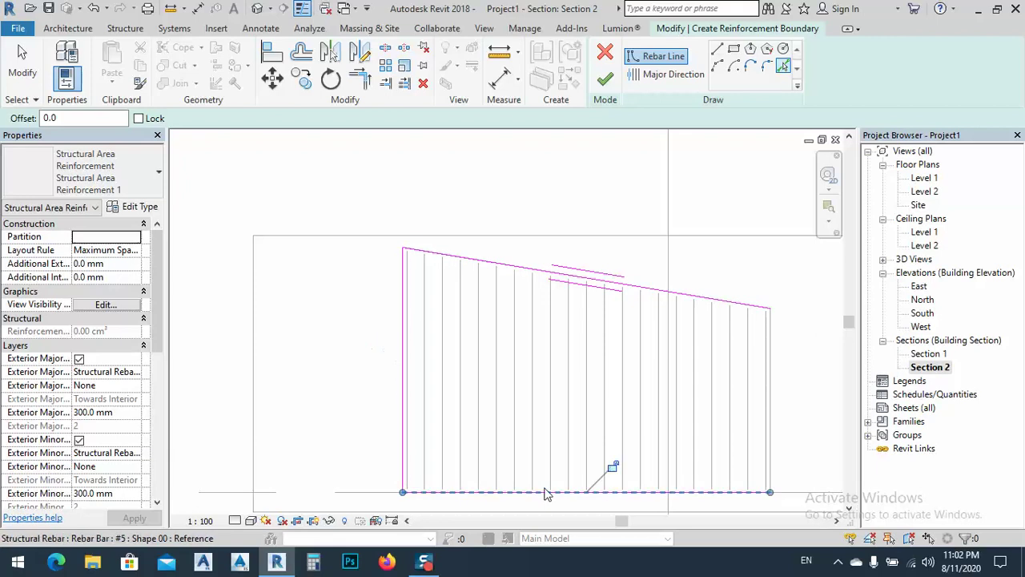
click(773, 457)
middle_drag(799, 322, 689, 274)
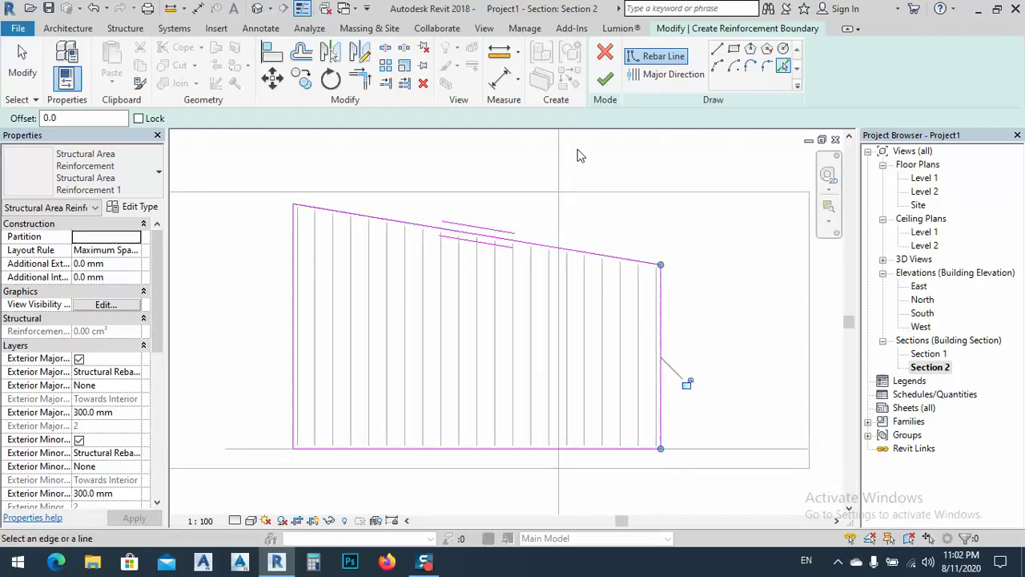
click(474, 234)
Set the major direction along the left edge and turn off both major layers.
click(661, 74)
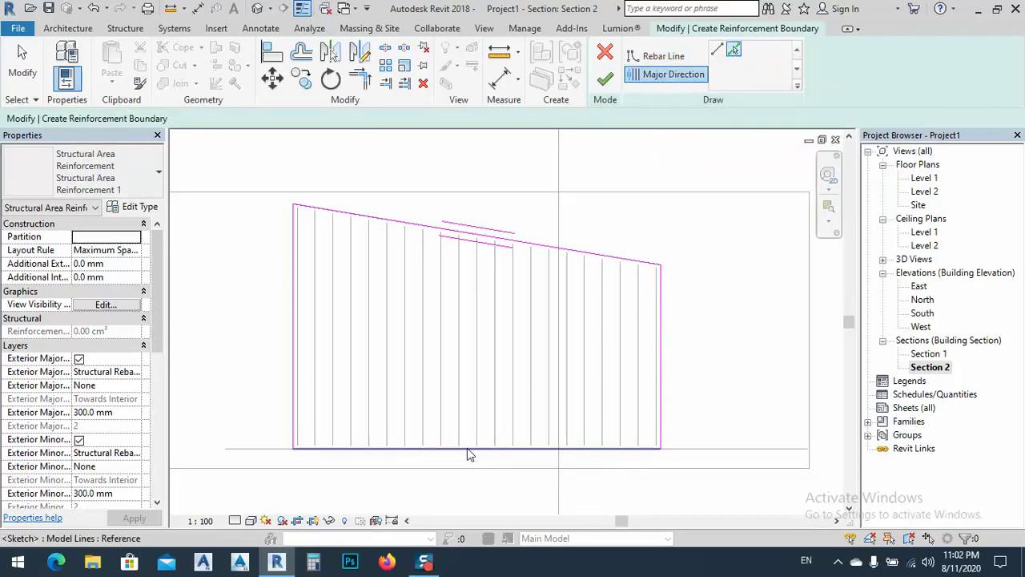
click(292, 388)
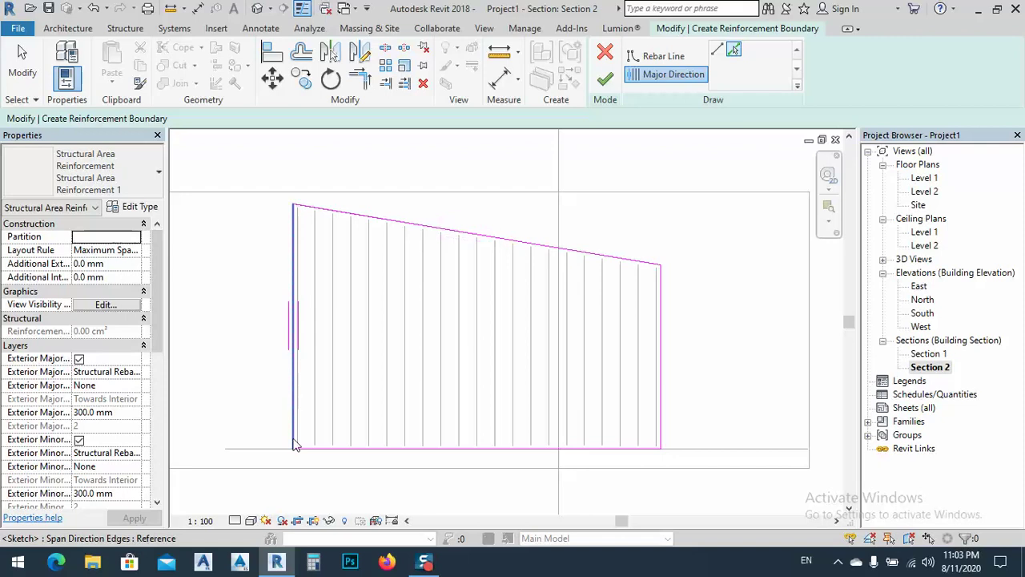
click(79, 359)
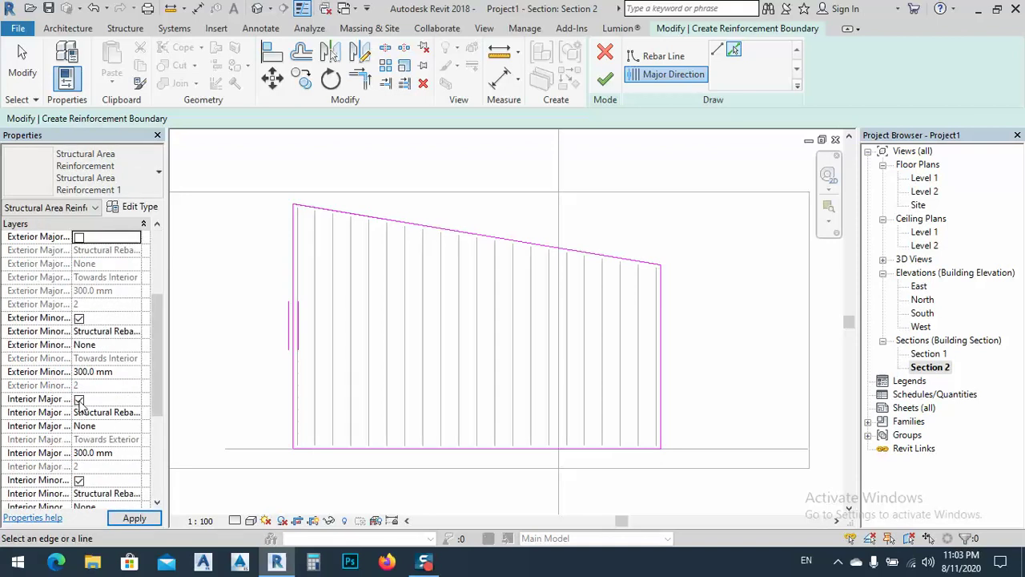
click(79, 399)
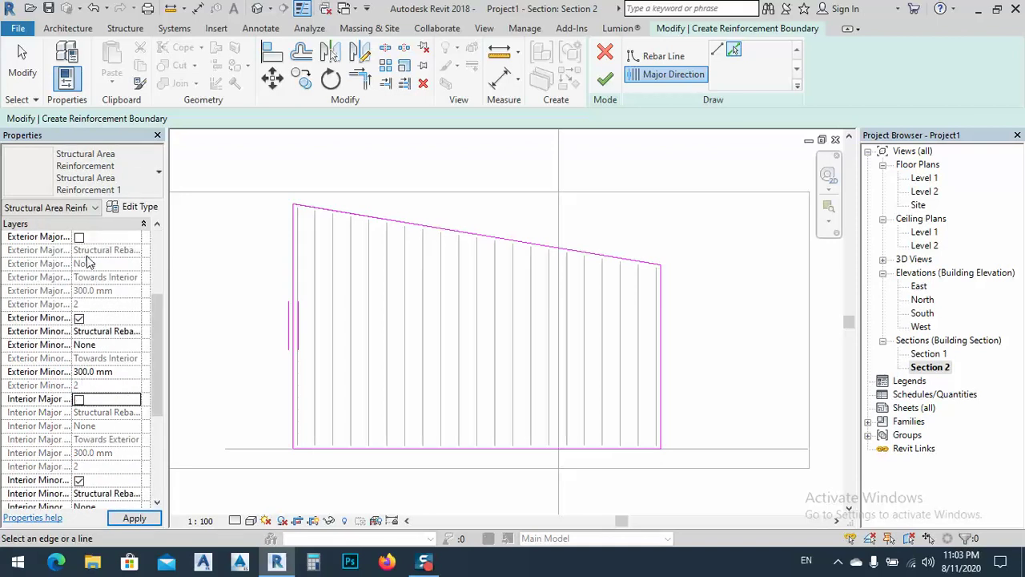
Give the exterior minor layer #4 bars with Rebar Hook 90 ends.
scroll(88, 263, up, 2)
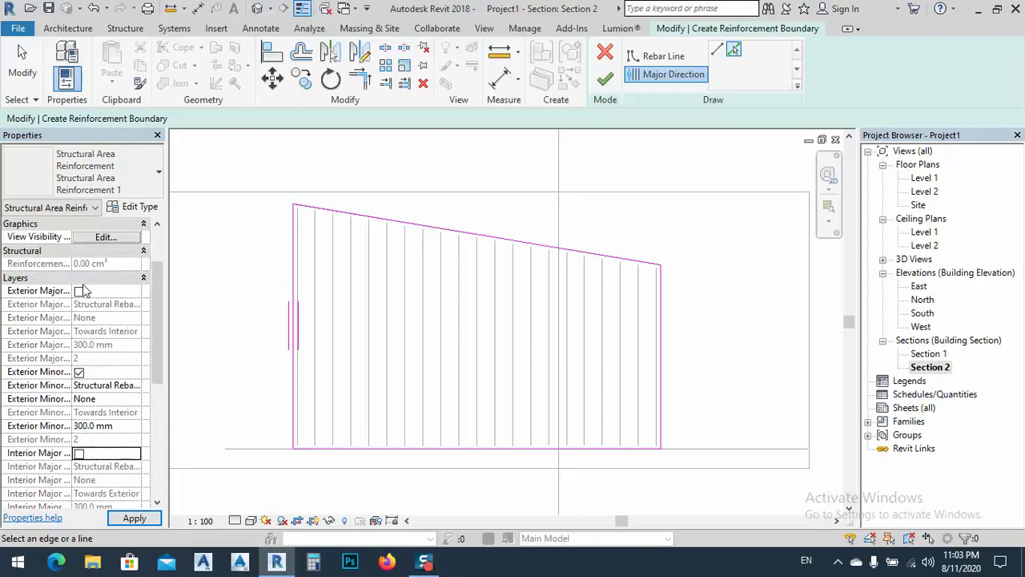
click(121, 393)
click(137, 386)
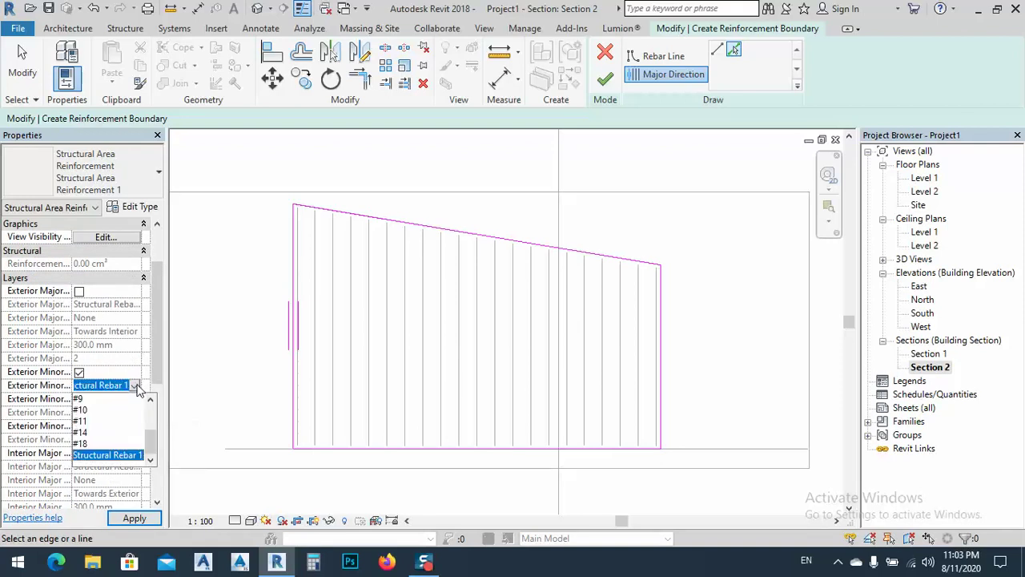
scroll(106, 417, up, 2)
click(86, 411)
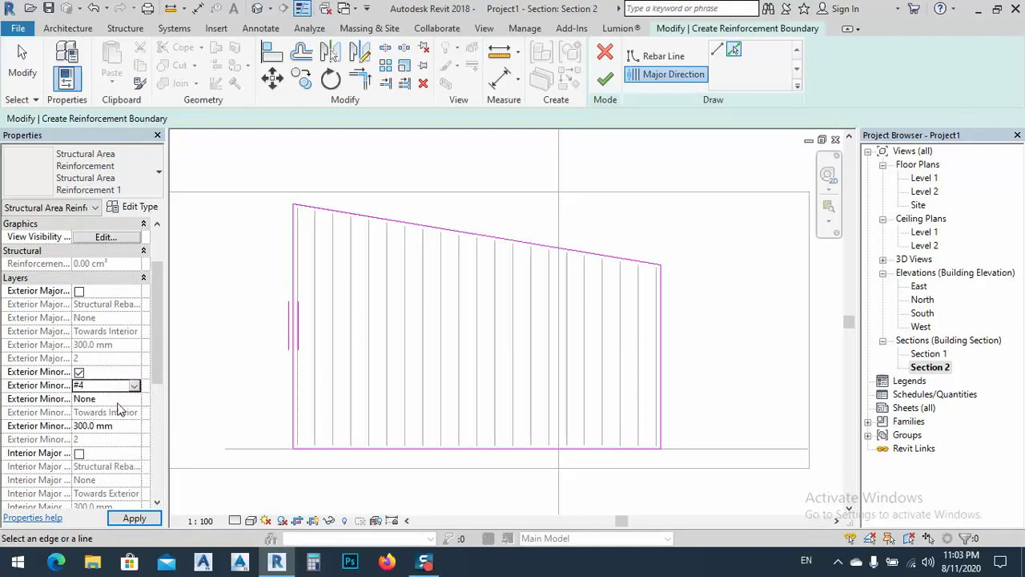
click(133, 400)
click(101, 423)
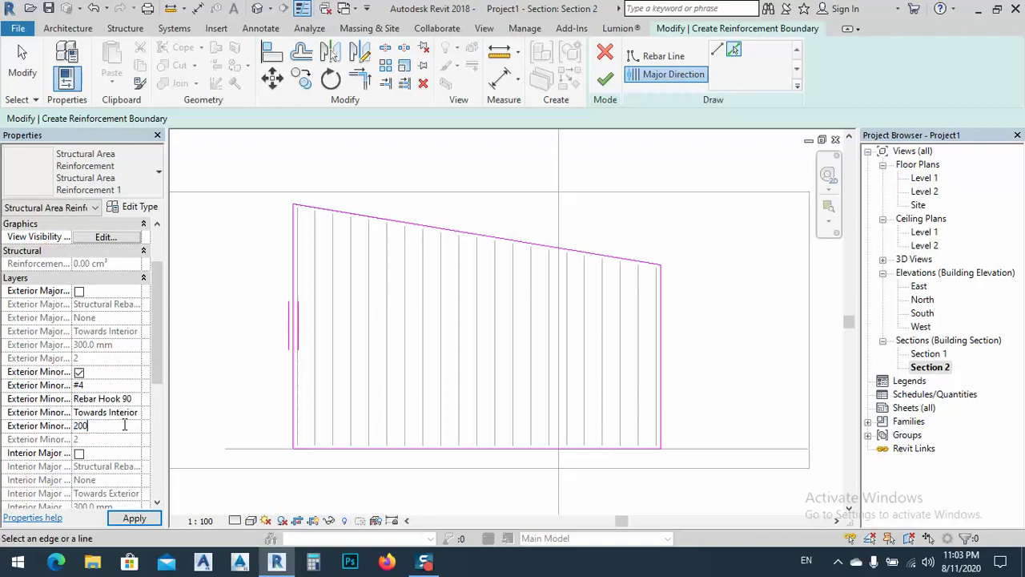
Give the interior minor layer #4 bars with Rebar Hook 90 ends, then finish the reinforcement.
scroll(118, 418, down, 3)
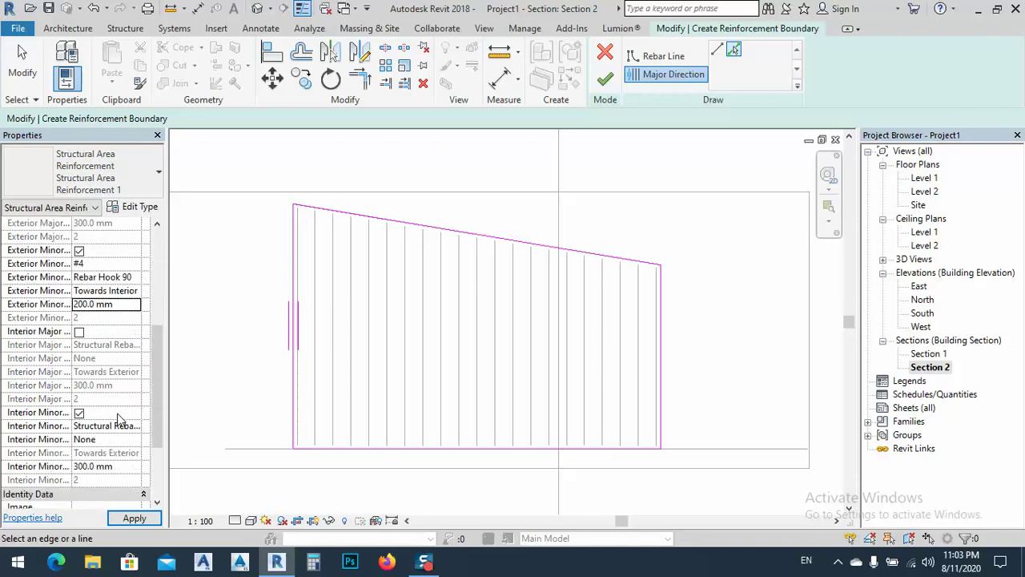
click(133, 427)
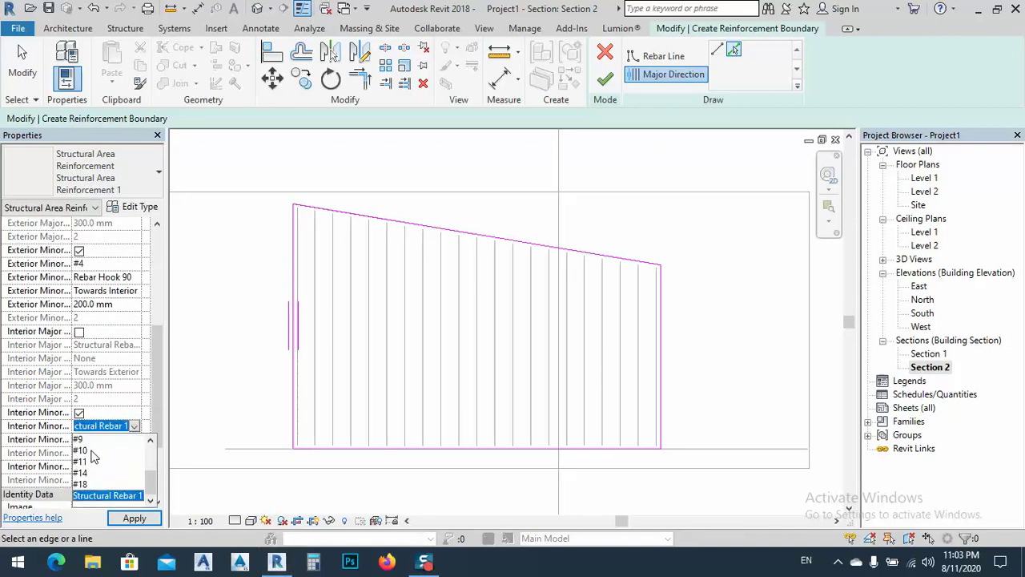
scroll(90, 455, up, 3)
click(88, 452)
click(104, 440)
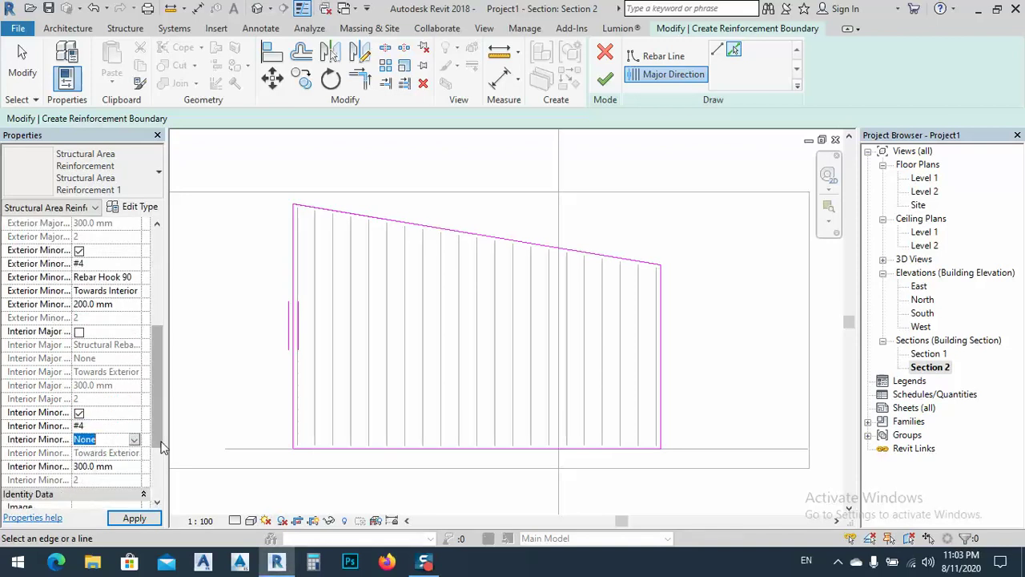
click(134, 440)
click(107, 459)
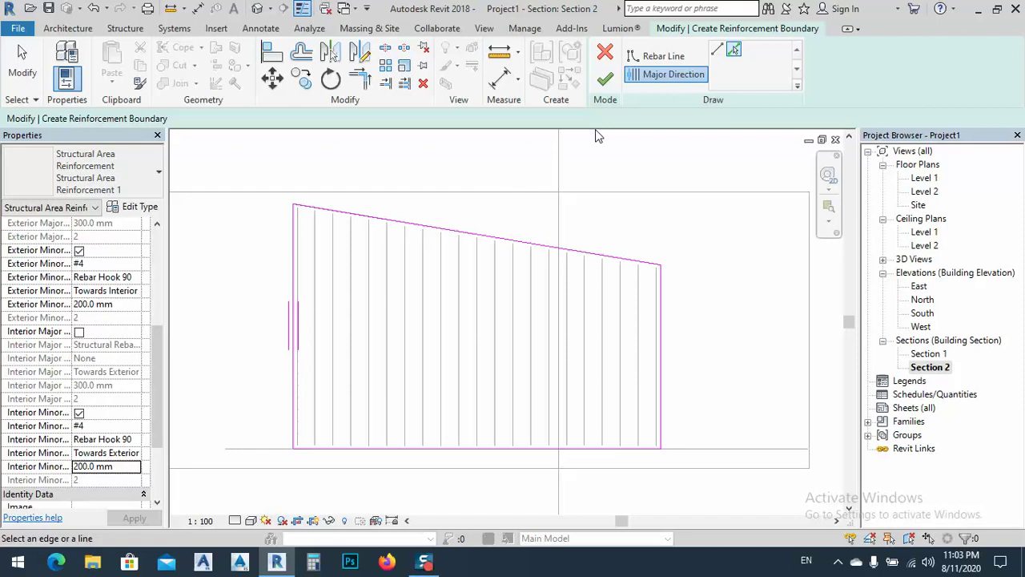
click(605, 80)
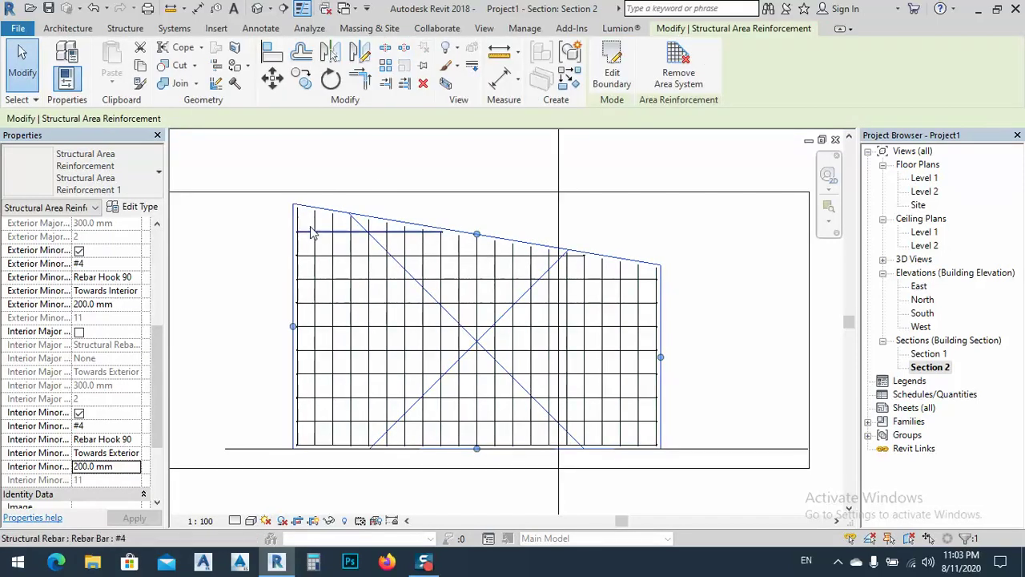
Switch to the default 3D view of the wall.
middle_drag(381, 191, 400, 217)
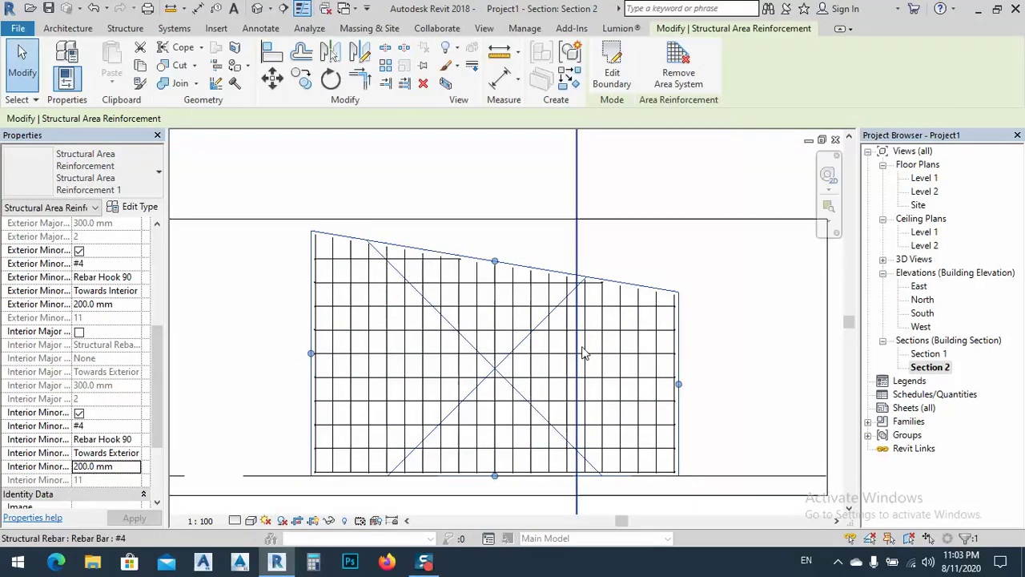
scroll(424, 210, down, 2)
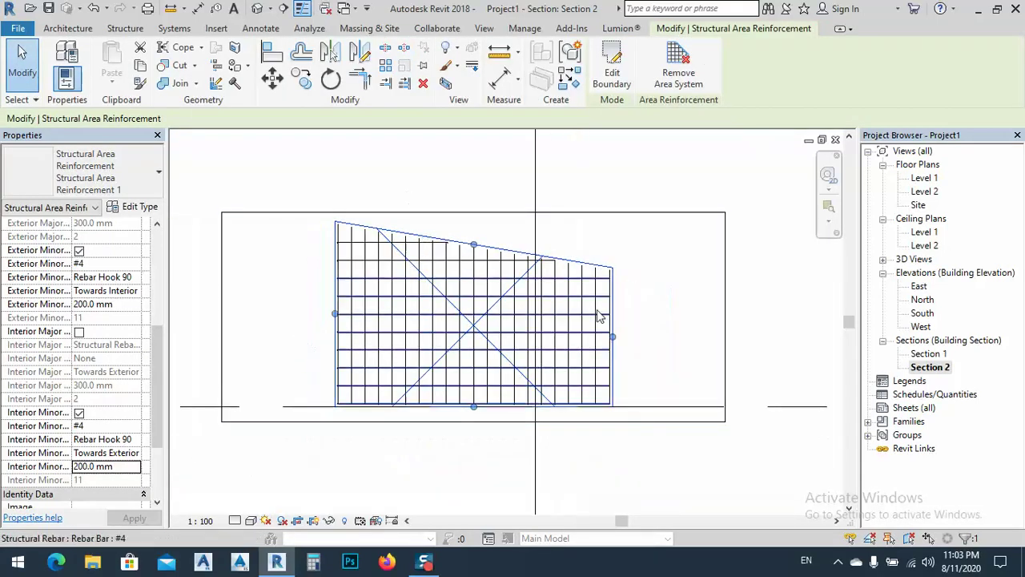
click(589, 464)
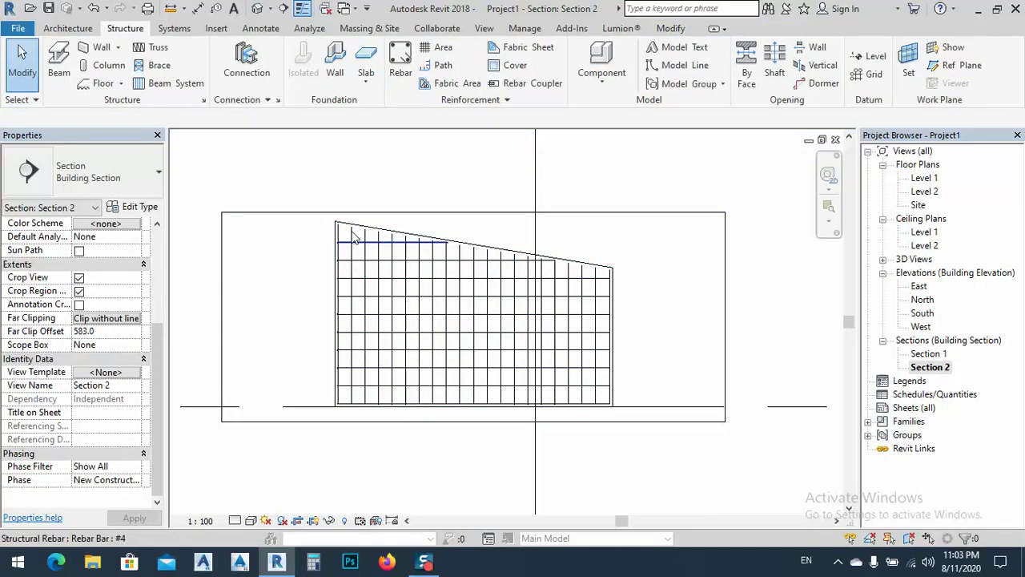
click(257, 8)
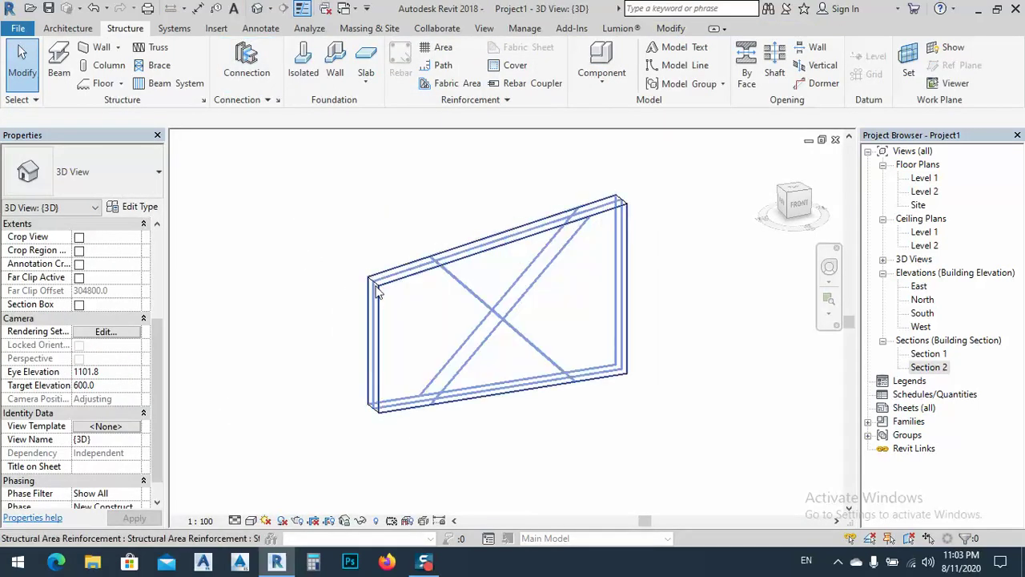
scroll(377, 291, up, 3)
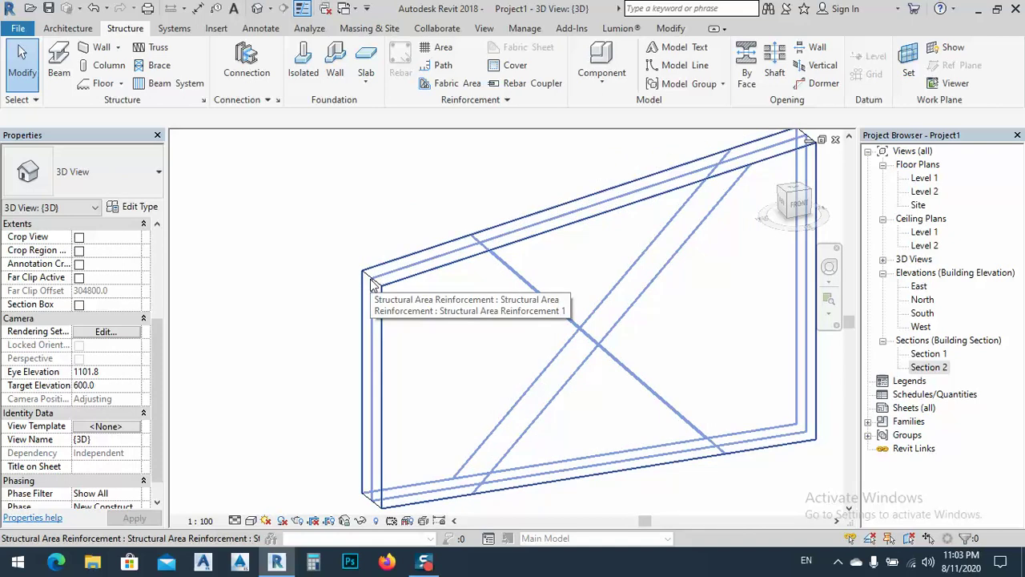
Display the 3D view in the Realistic visual style.
click(427, 256)
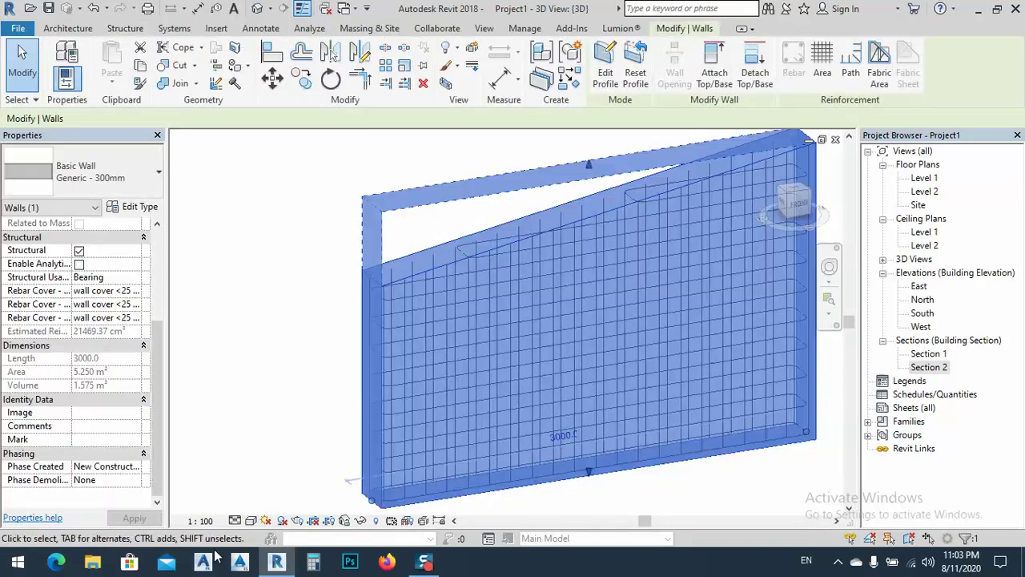
click(252, 521)
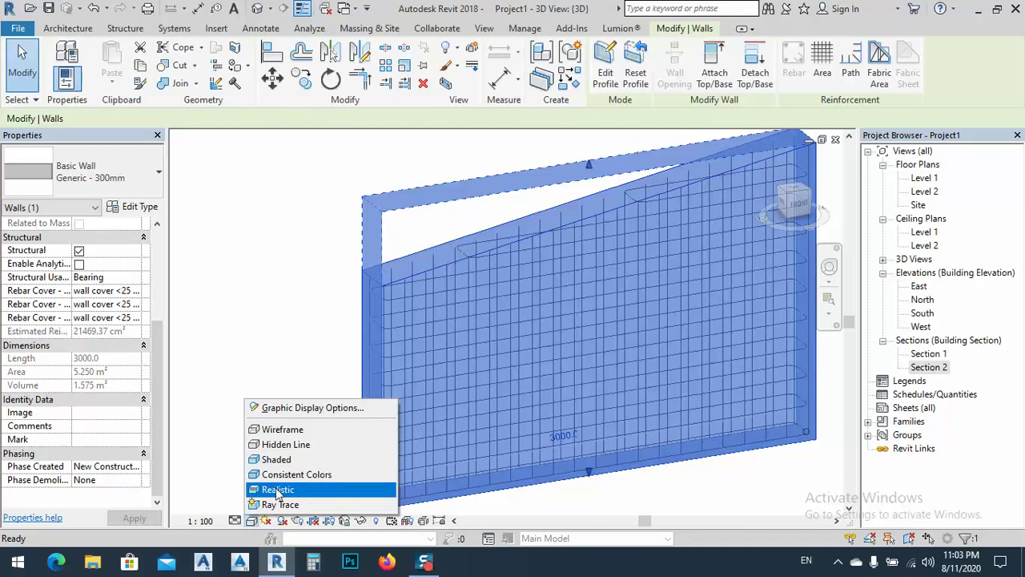
click(271, 487)
click(276, 358)
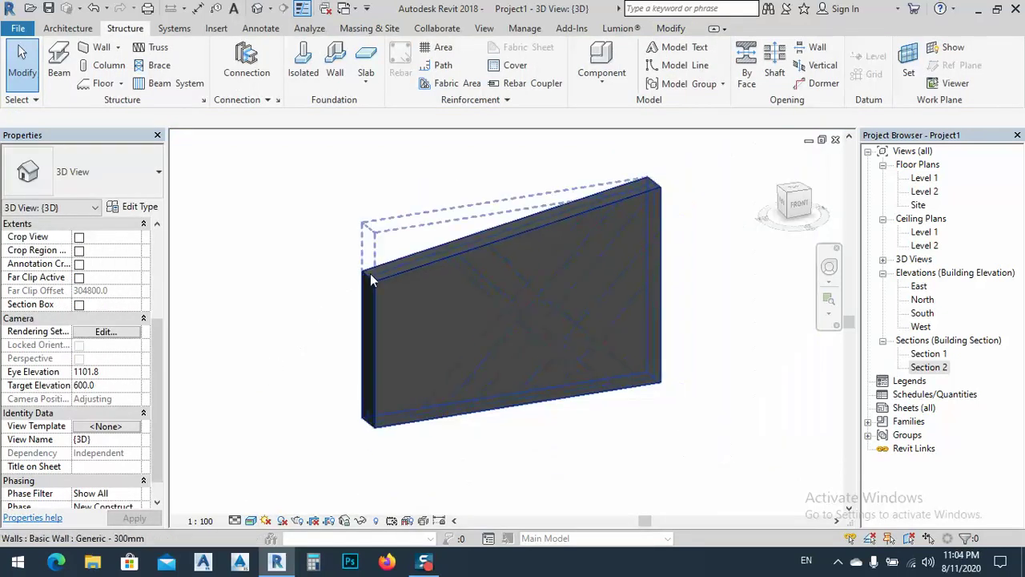
click(369, 272)
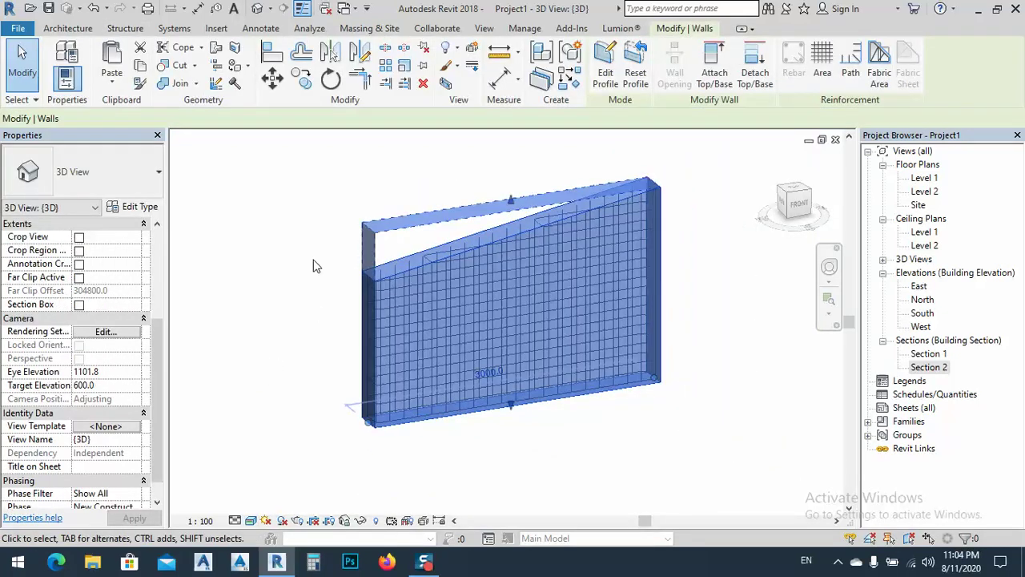
Open the wall's Override Graphics in View by Element dialog, then close it unchanged.
right_click(313, 266)
mouse_move(404, 309)
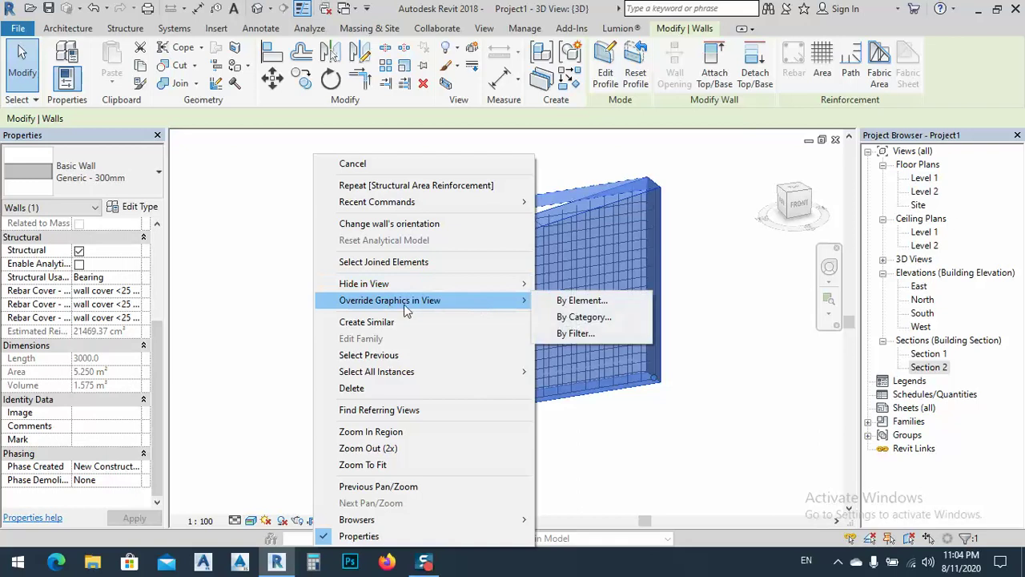
click(581, 302)
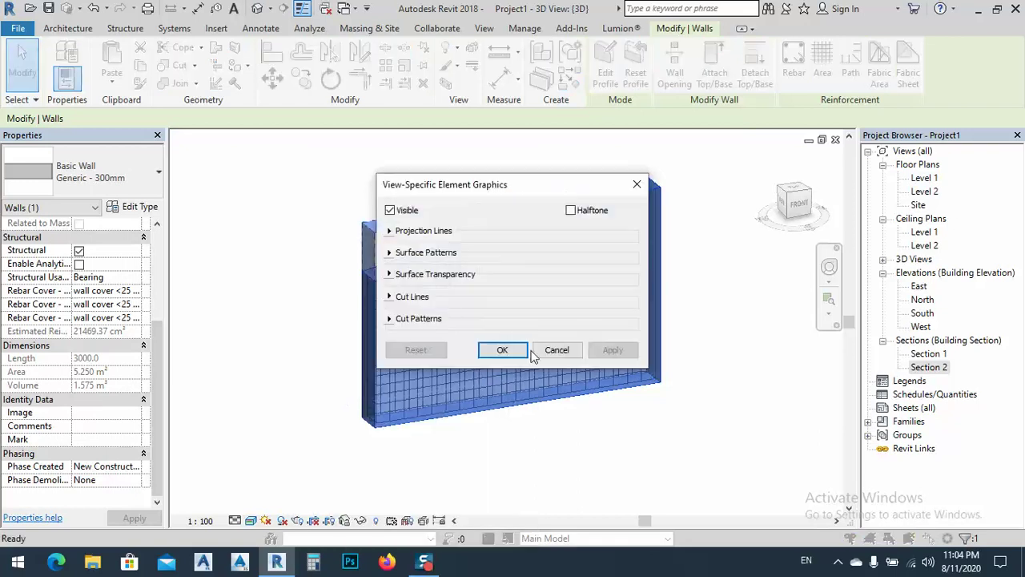
click(567, 350)
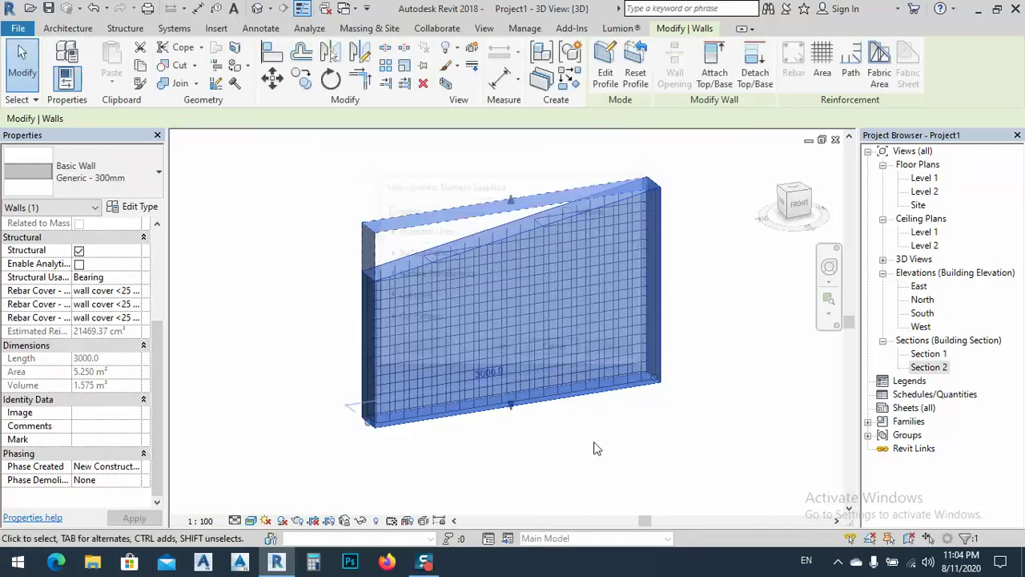
click(670, 323)
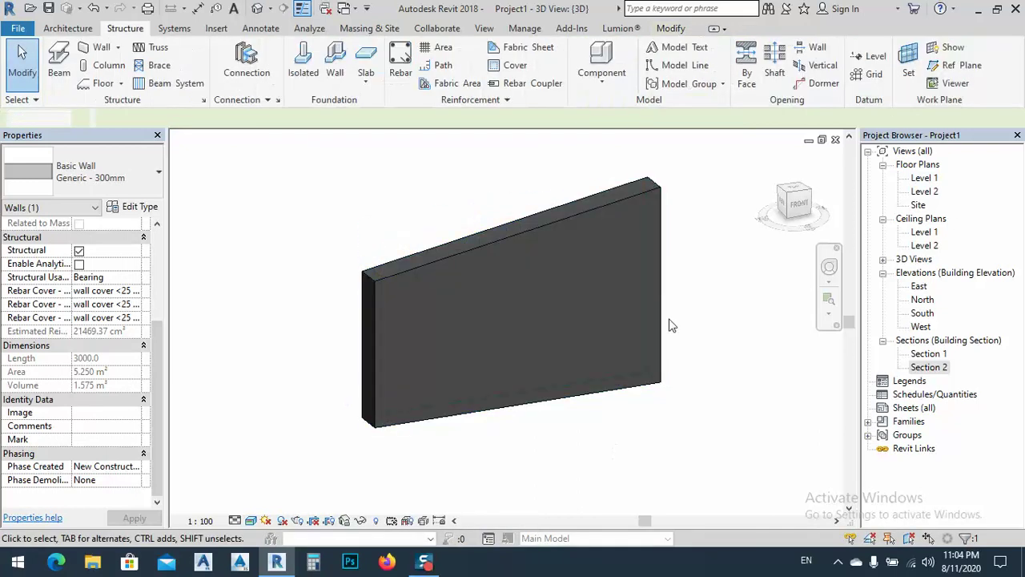
Reselect the wall and override its surface transparency to 80 in this view.
click(662, 198)
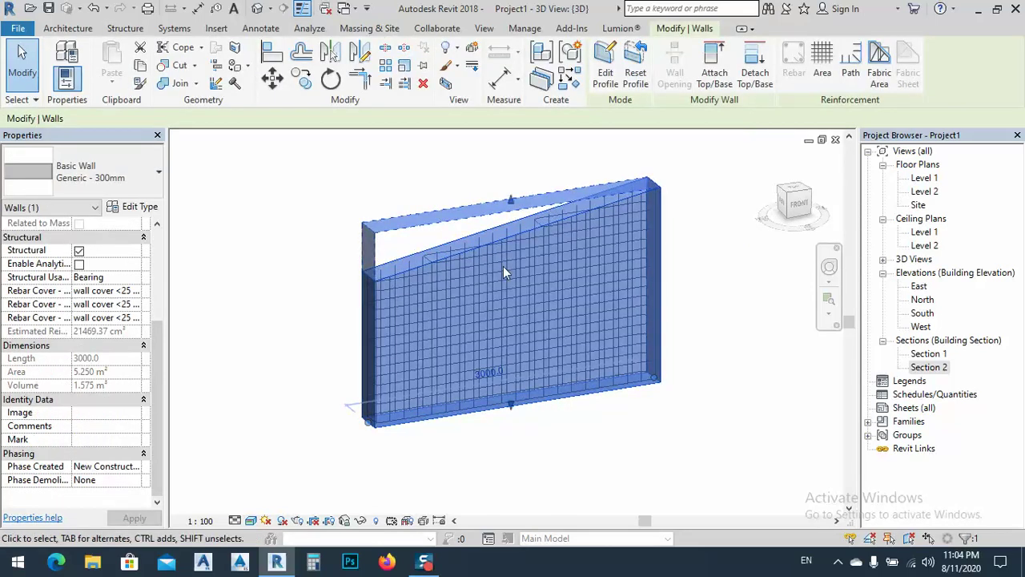
right_click(312, 260)
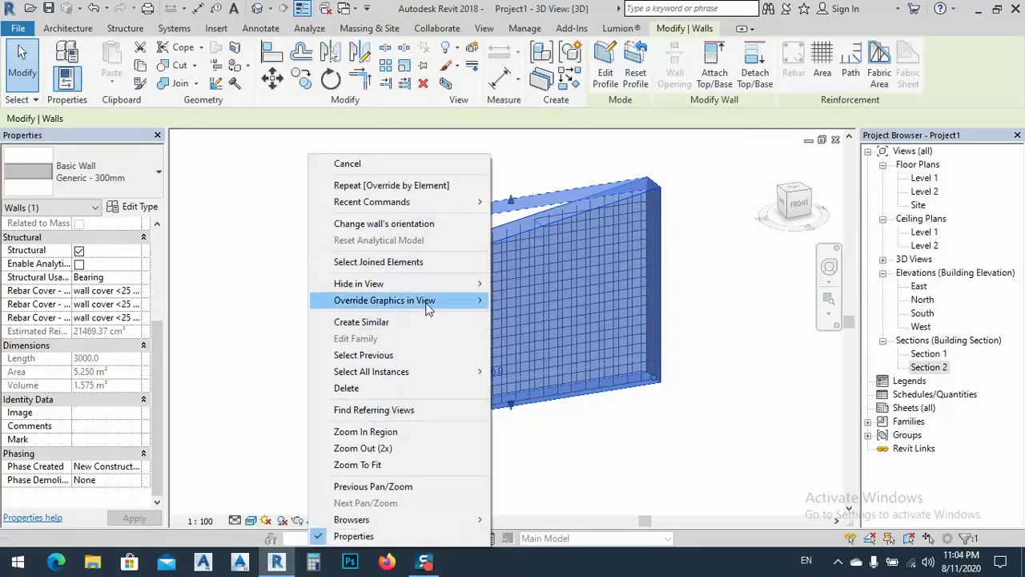
mouse_move(482, 308)
click(528, 300)
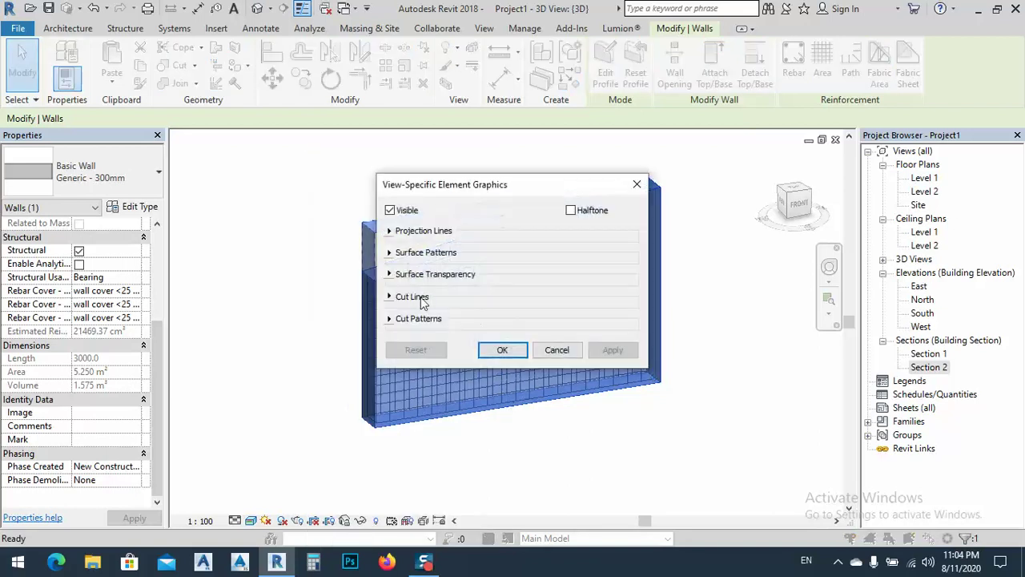
click(390, 275)
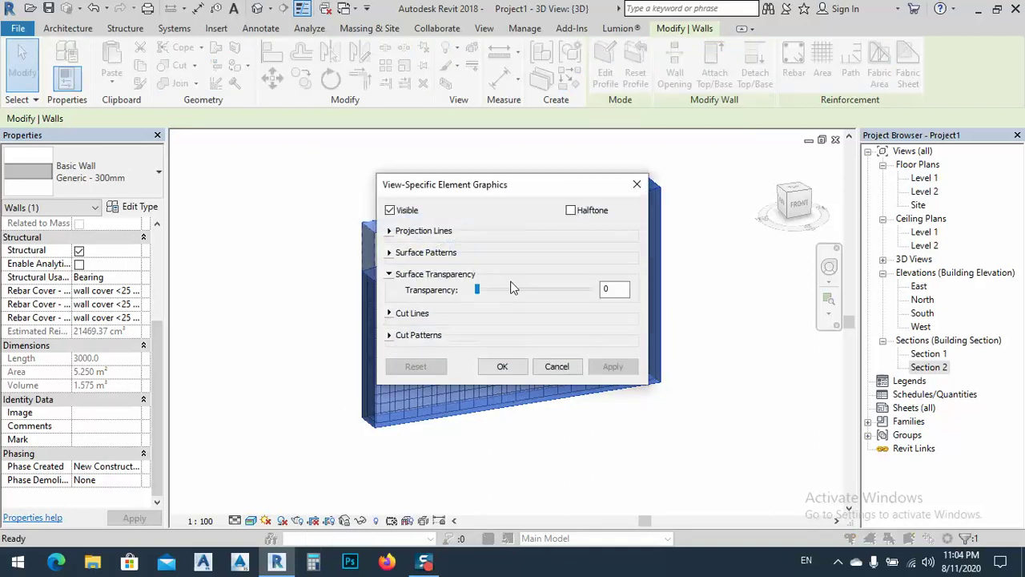
drag(477, 289, 522, 293)
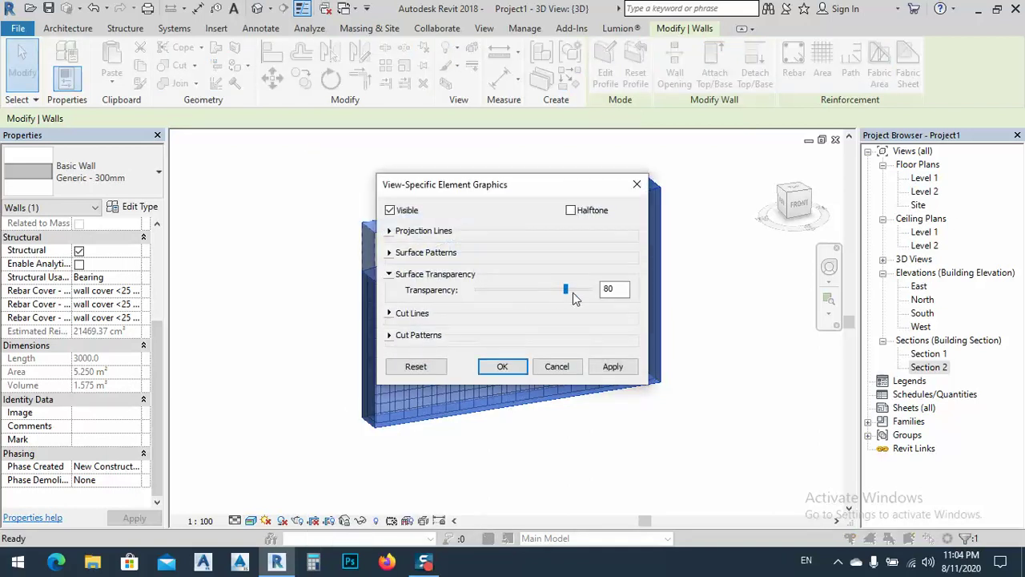
click(613, 366)
click(501, 366)
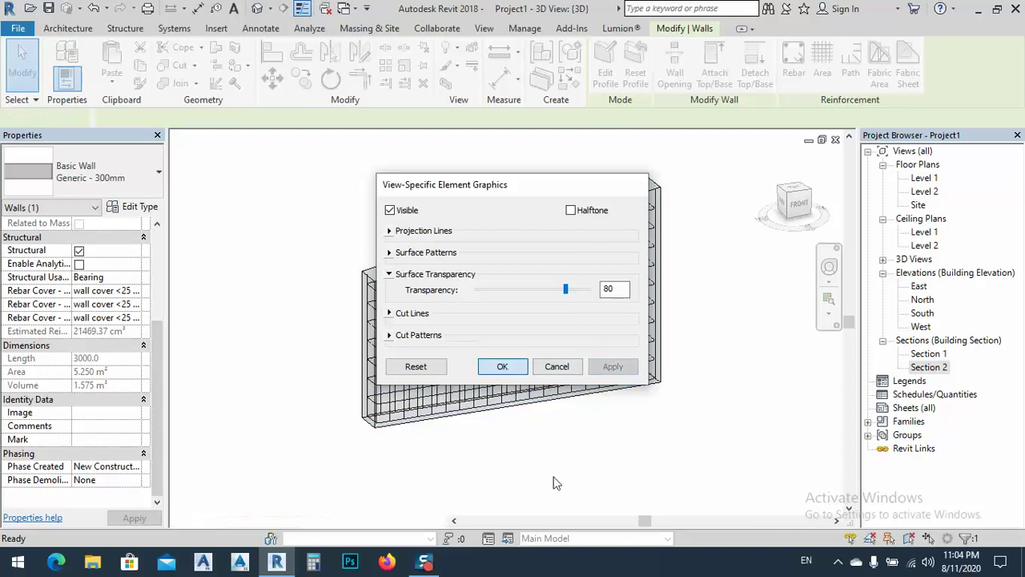
click(418, 457)
Show the horizontal rebar set as solid in 3D and switch the view to Fine detail.
scroll(367, 318, up, 6)
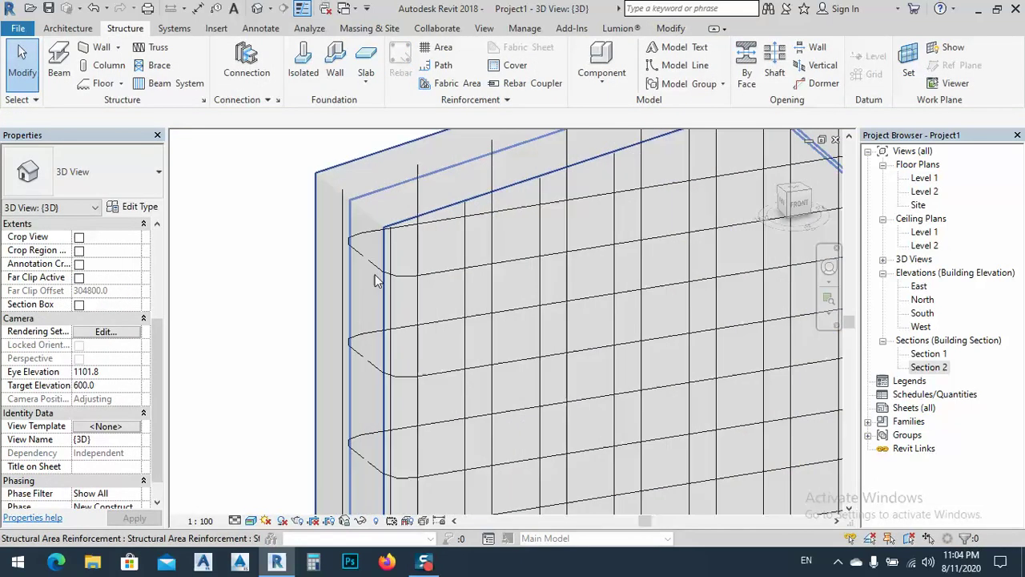
click(408, 275)
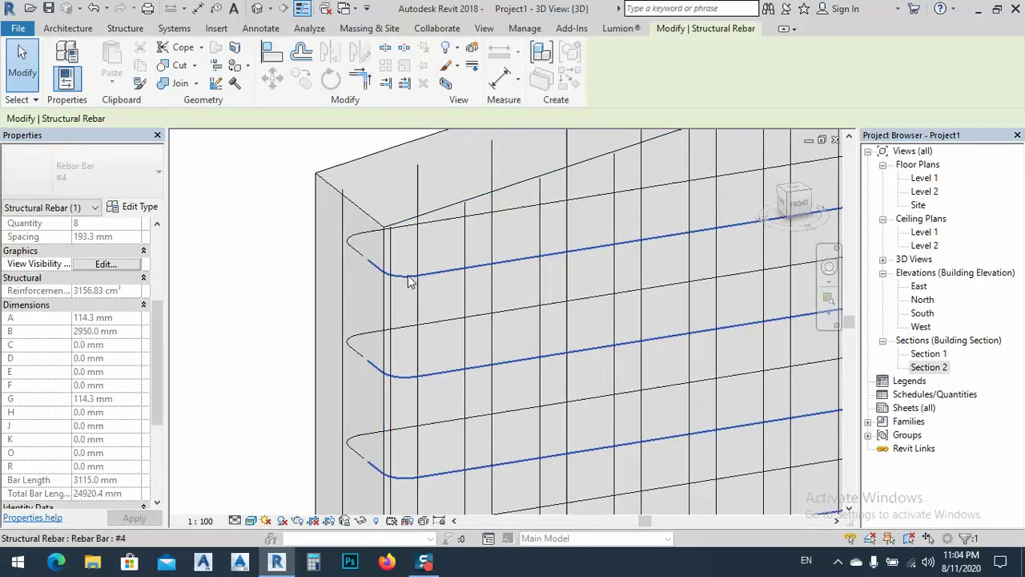
click(94, 266)
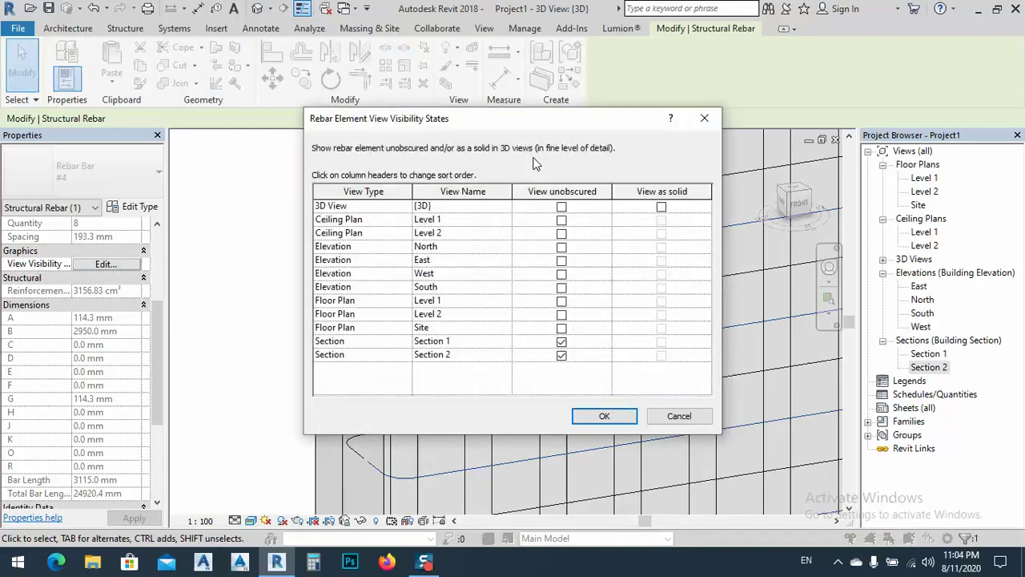
click(617, 418)
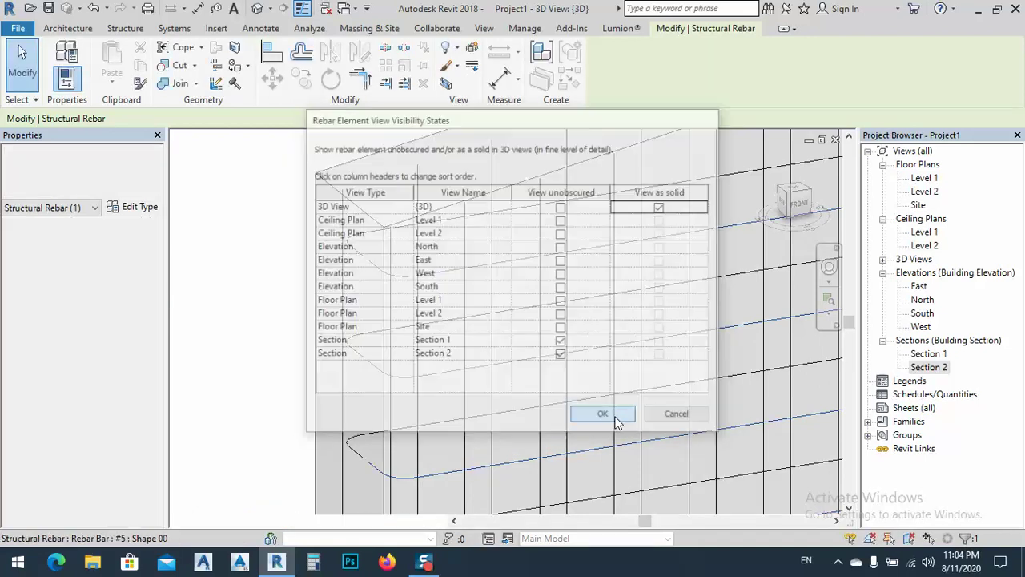
click(235, 522)
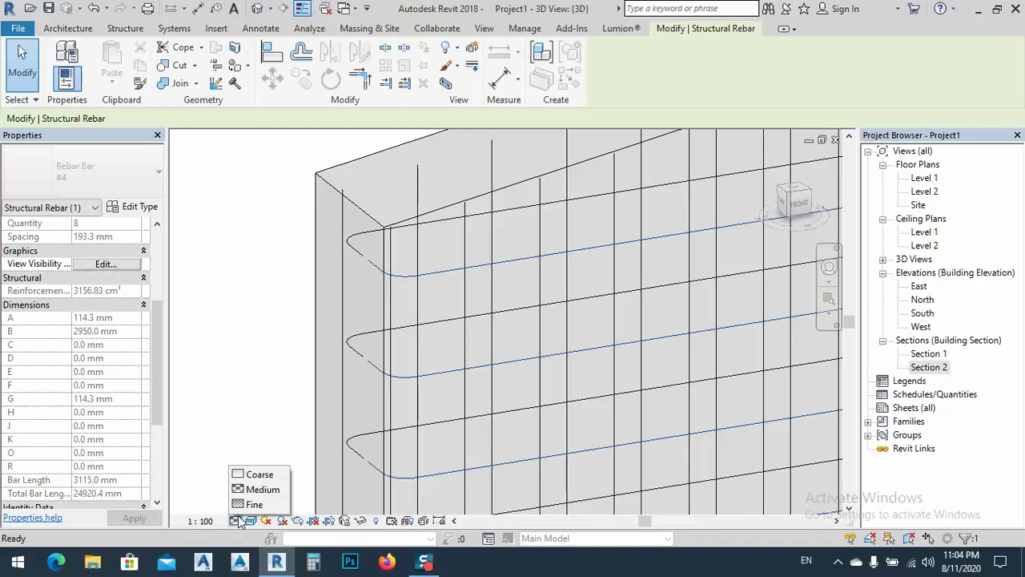
click(253, 505)
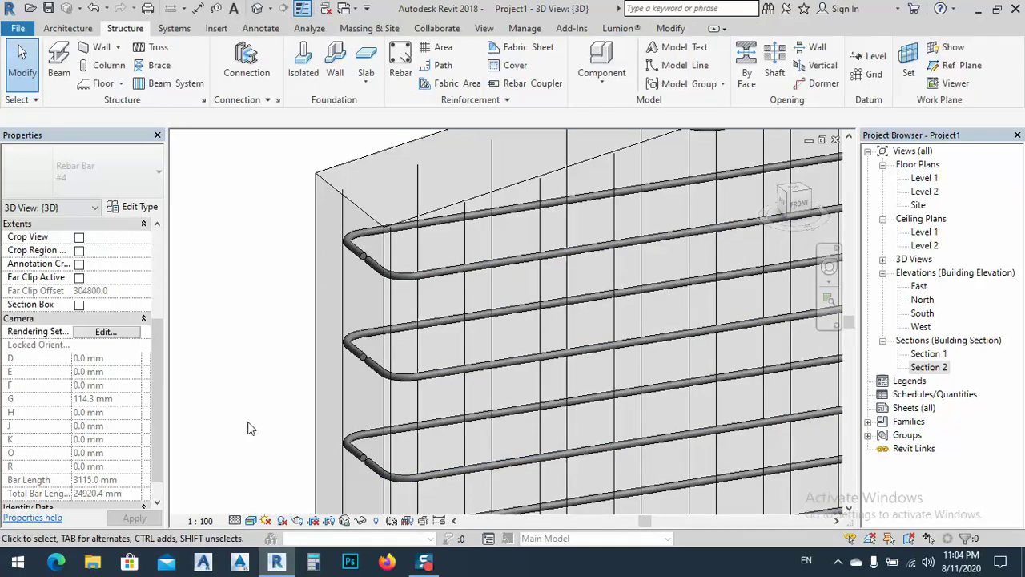
Set both vertical rebar sets to view as solid in the 3D view.
click(421, 333)
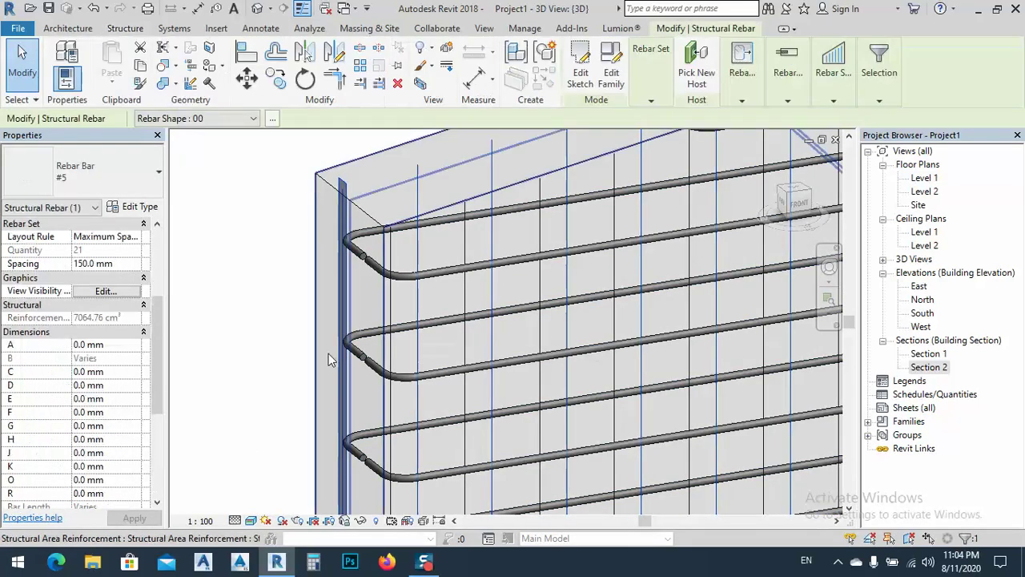
click(112, 292)
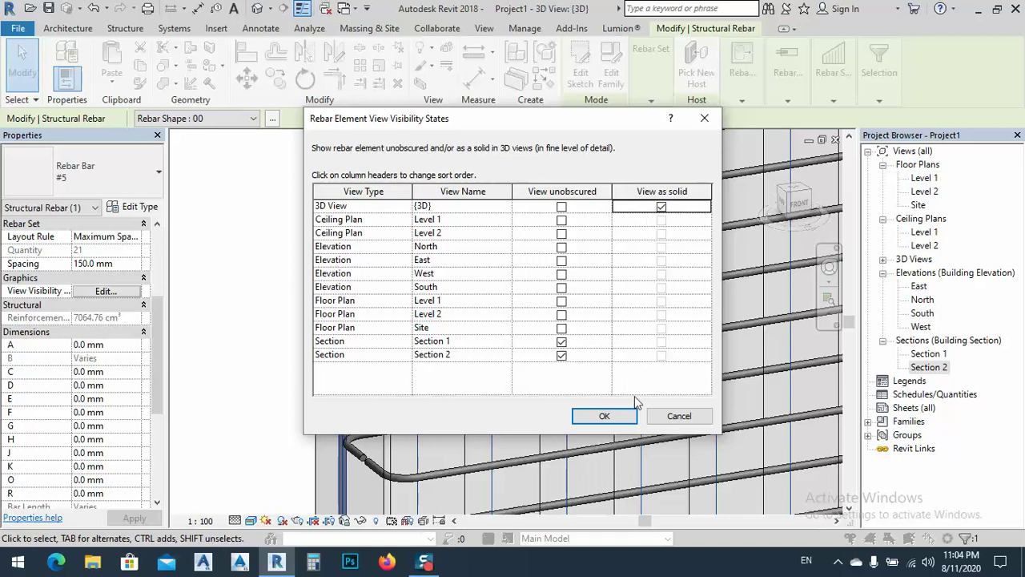
click(606, 416)
click(259, 299)
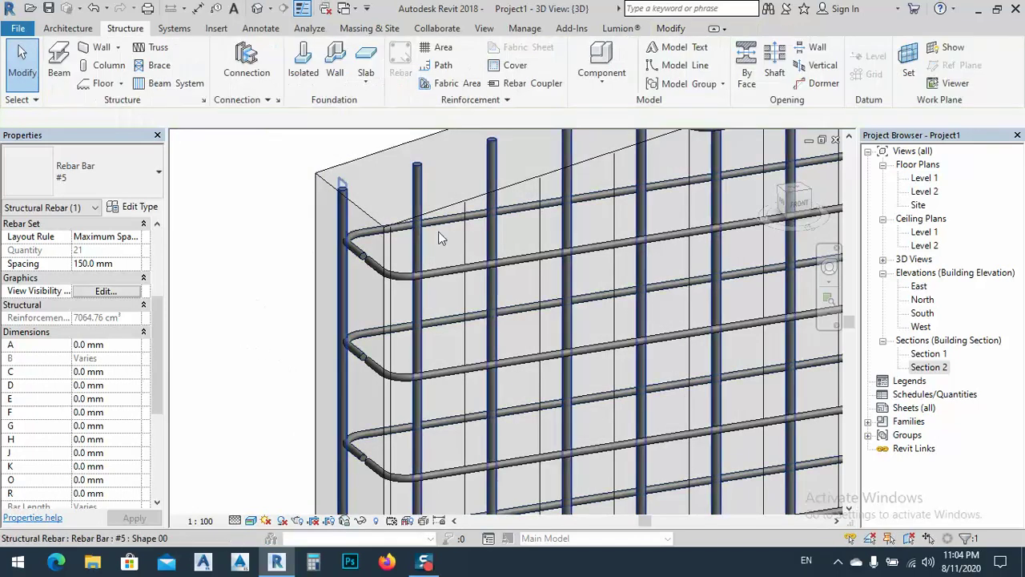
click(464, 237)
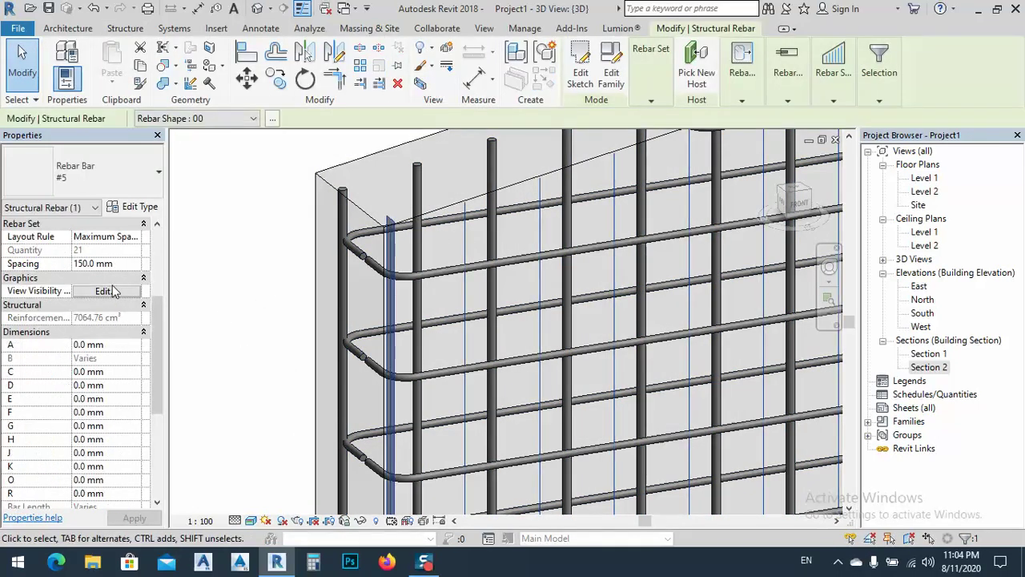
click(105, 291)
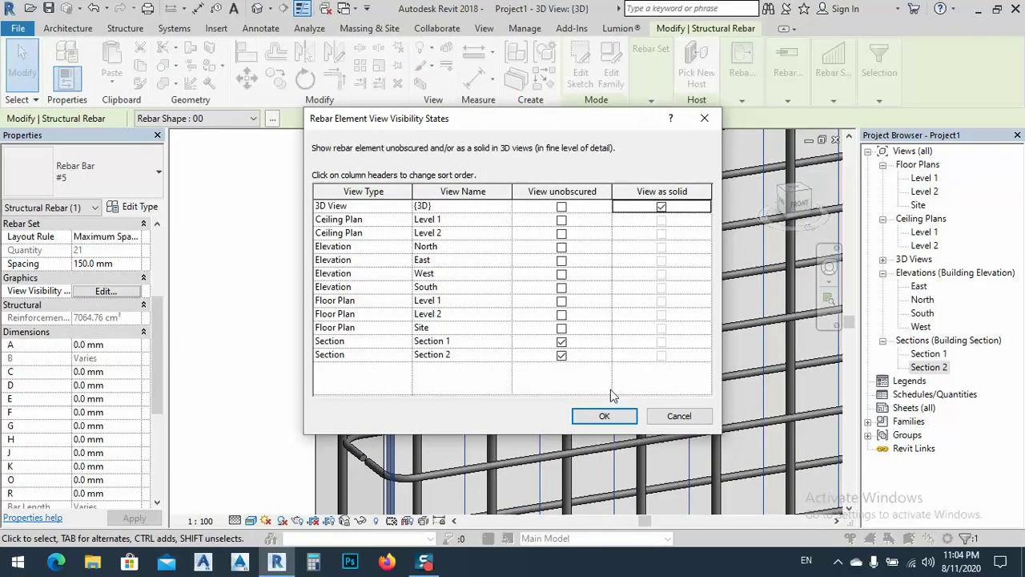
click(606, 416)
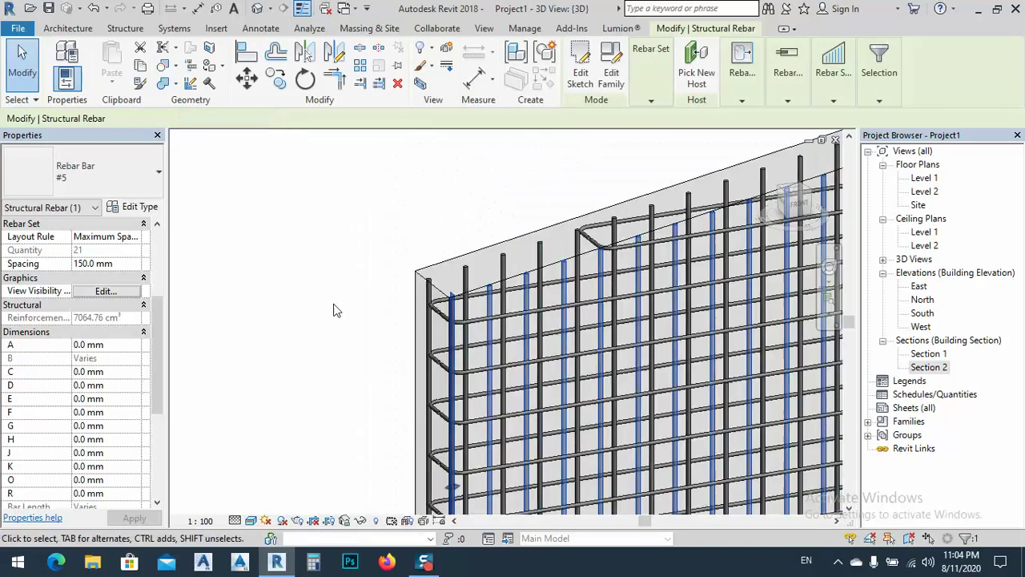
click(381, 261)
scroll(382, 260, down, 3)
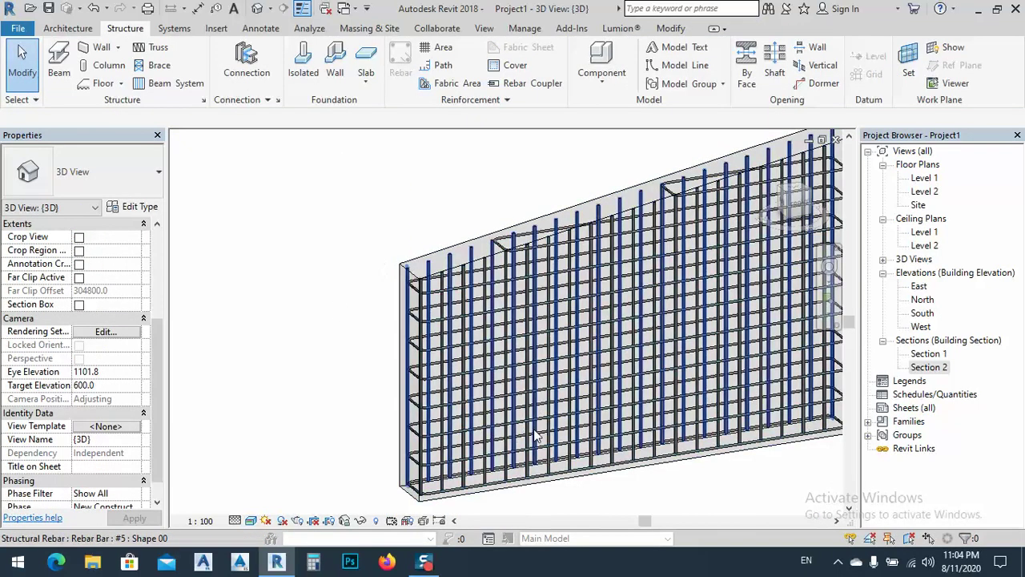
scroll(449, 362, down, 2)
mouse_move(440, 360)
shift+middle_down()
mouse_move(499, 373)
mouse_move(435, 350)
shift+middle_up()
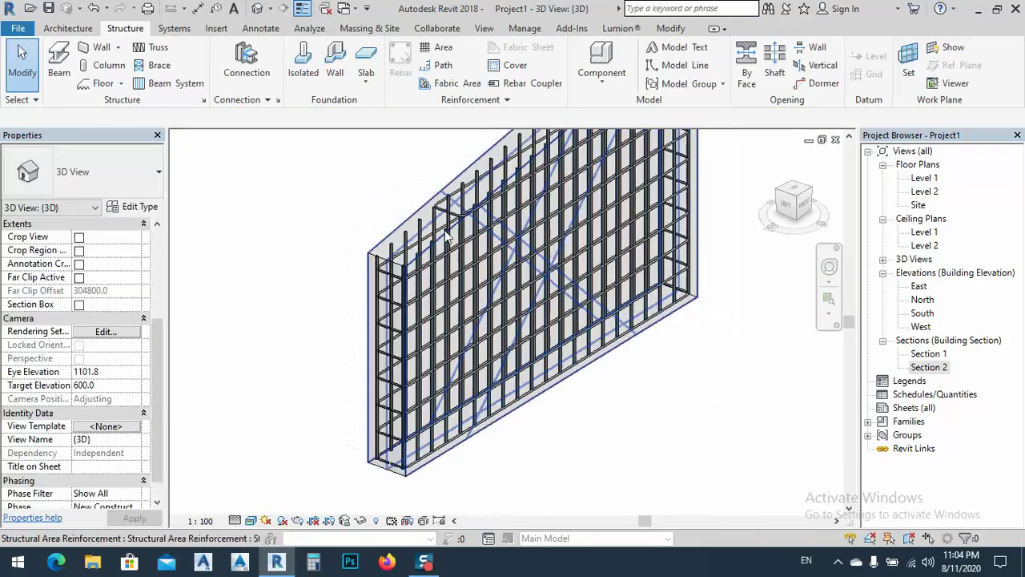
scroll(452, 196, up, 3)
scroll(452, 200, up, 4)
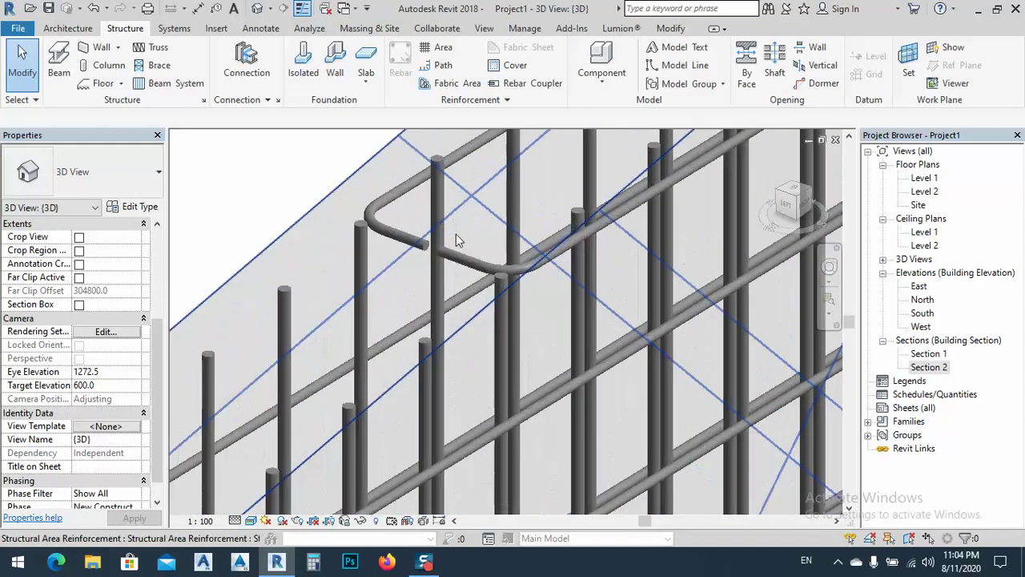
scroll(461, 276, down, 2)
scroll(461, 277, down, 4)
shift+middle_drag(460, 276, 696, 192)
scroll(606, 170, up, 5)
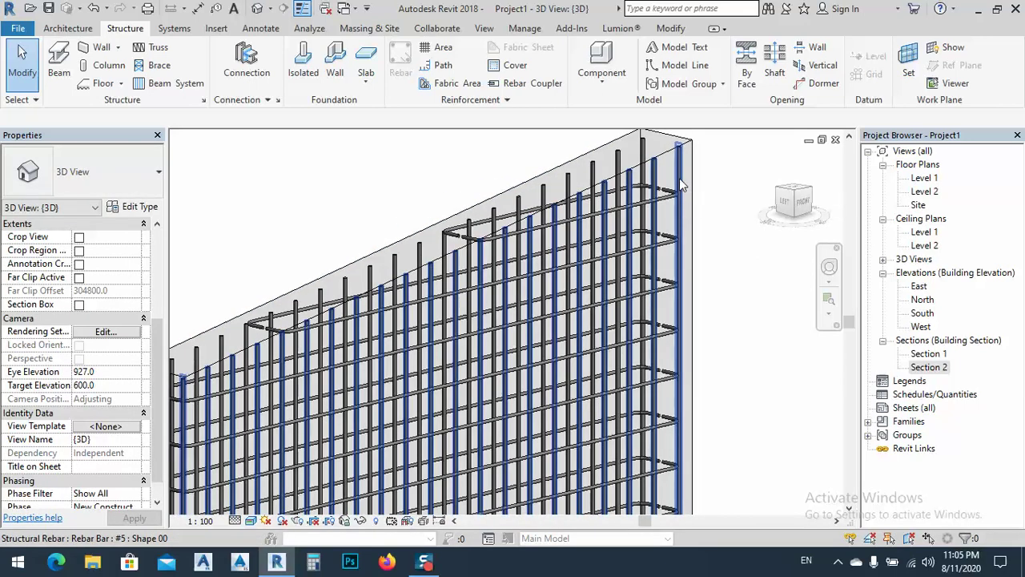
Delete the remaining vertical rebar set and select the wall's area reinforcement.
click(681, 184)
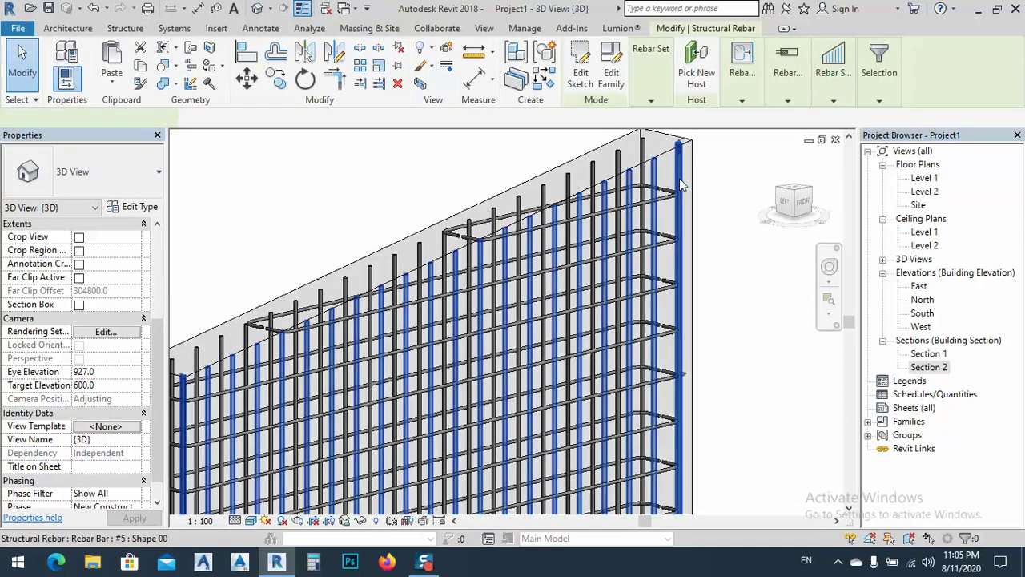
key(Escape)
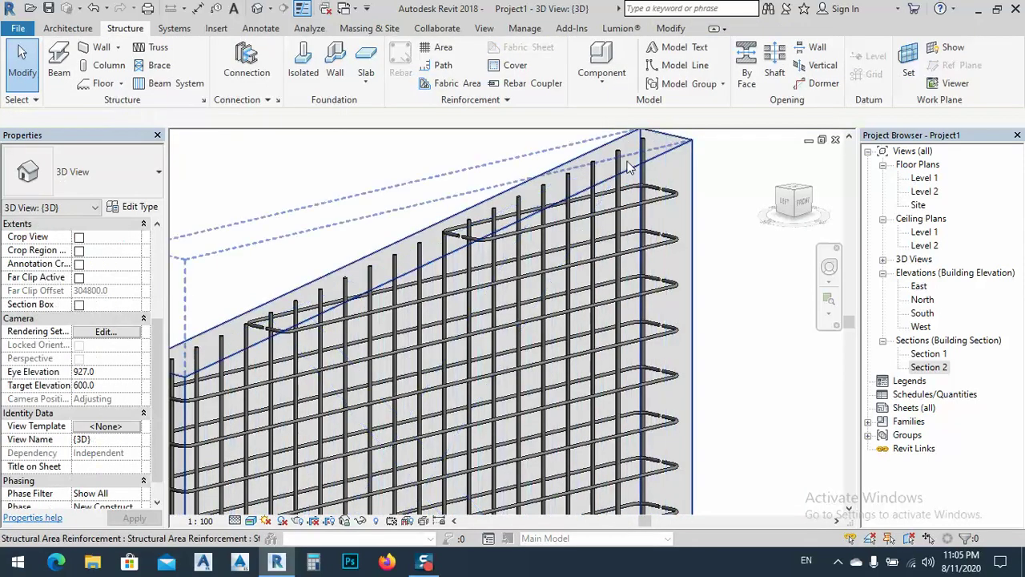
scroll(637, 160, up, 5)
click(599, 181)
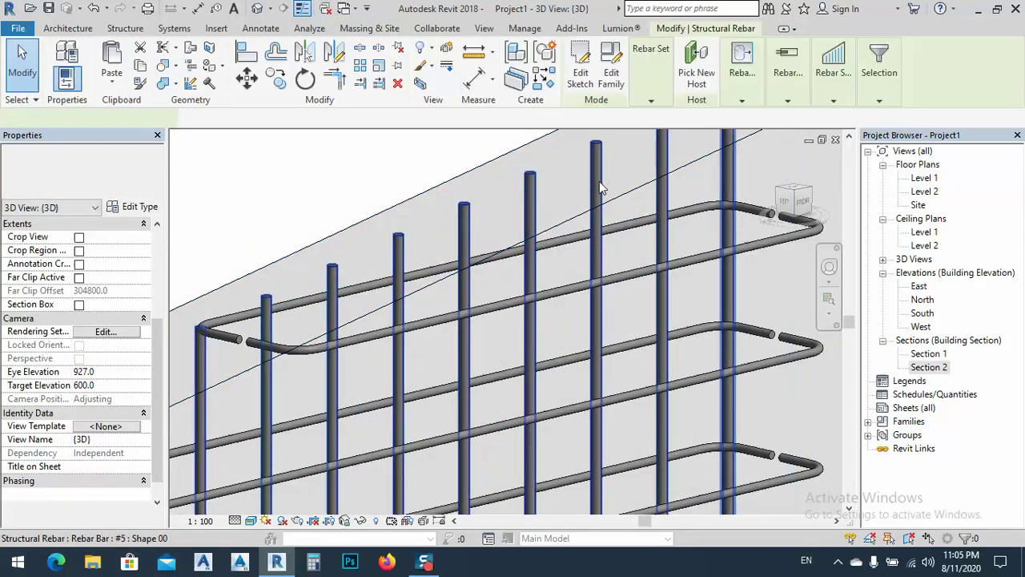
key(Delete)
scroll(604, 198, down, 3)
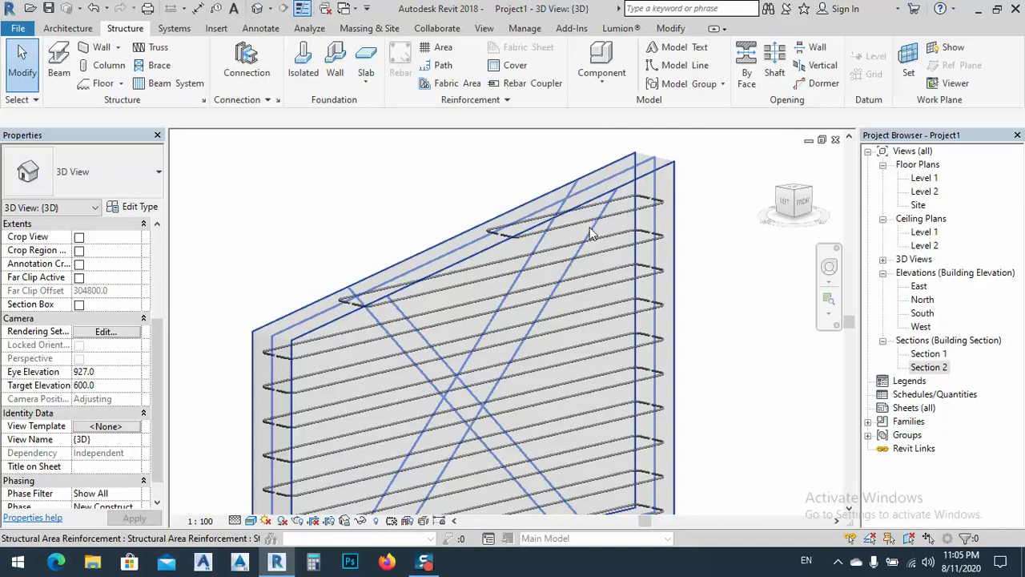
click(312, 324)
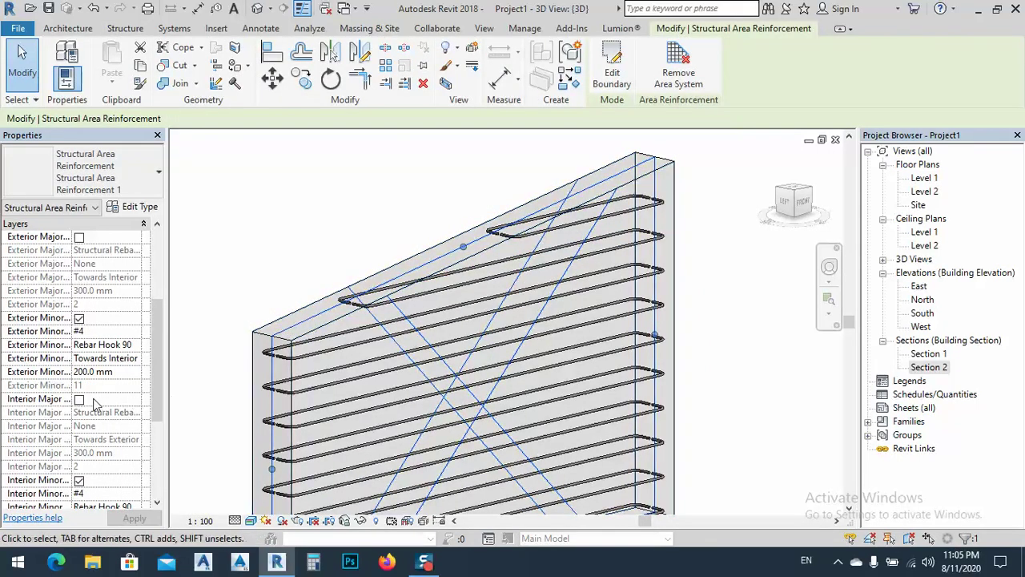
Turn on the Interior and Exterior Major layers, keeping the Interior Major hook as None.
click(80, 399)
scroll(84, 286, up, 2)
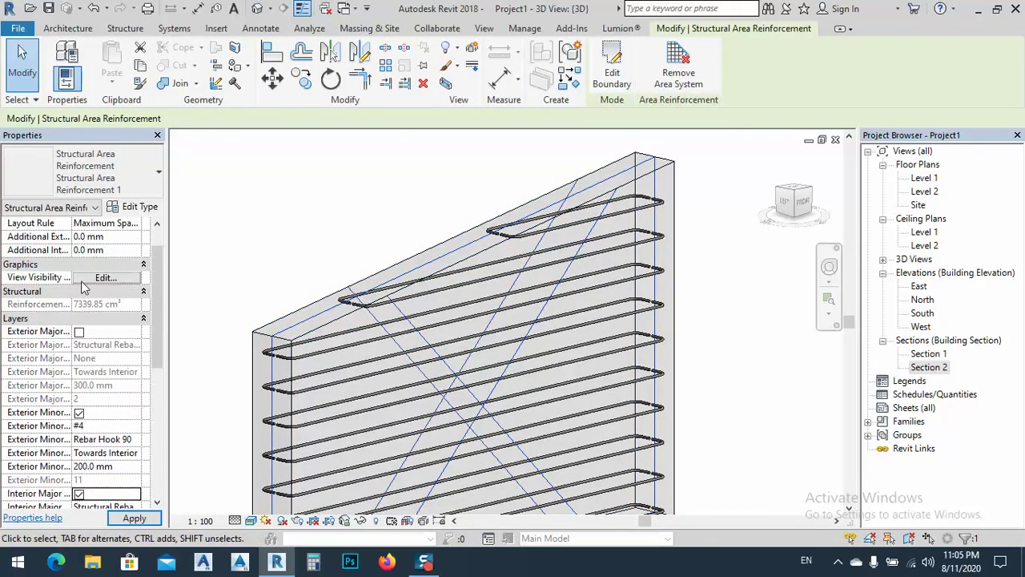
click(79, 332)
scroll(334, 359, down, 2)
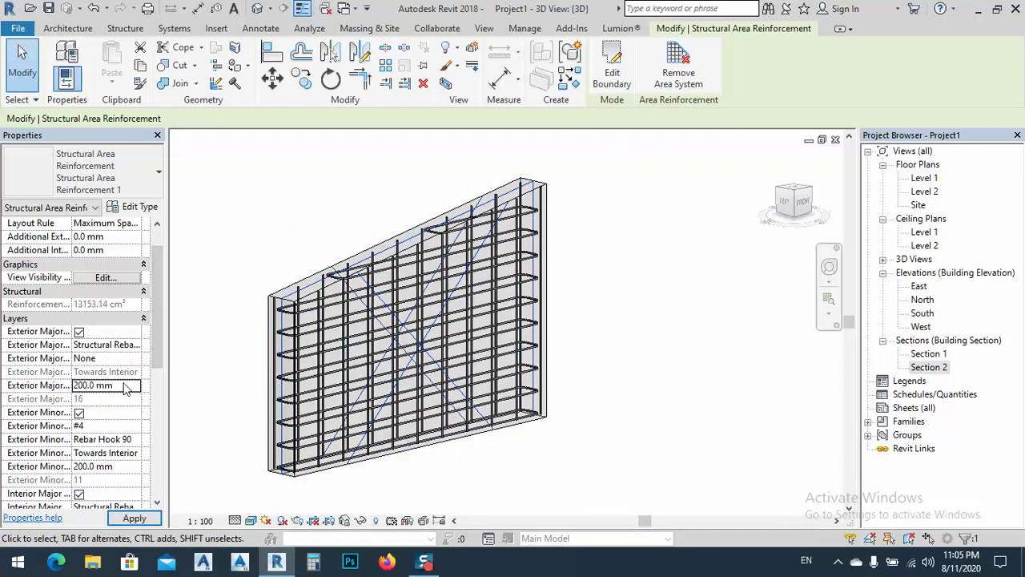
scroll(127, 398, down, 2)
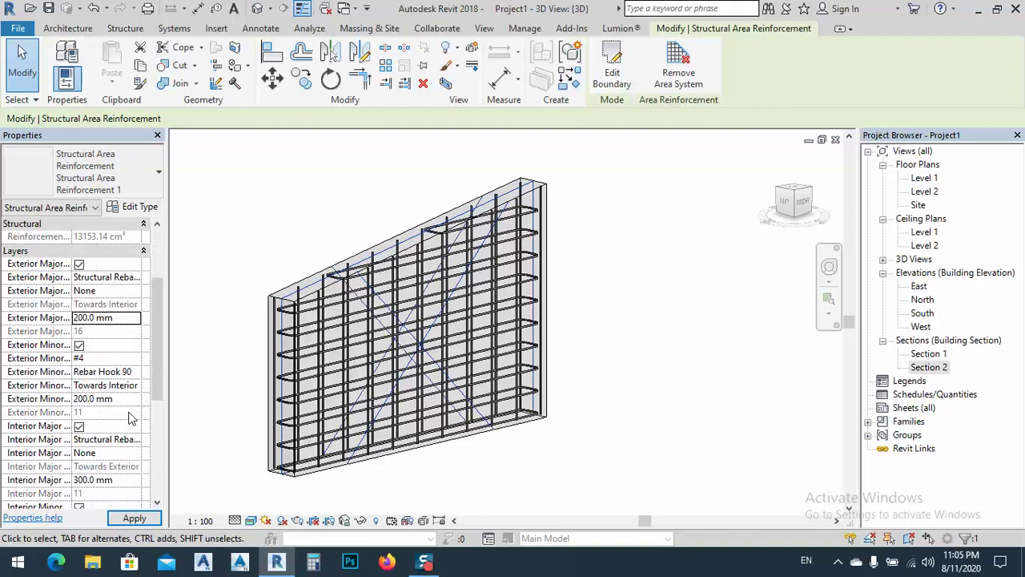
click(135, 454)
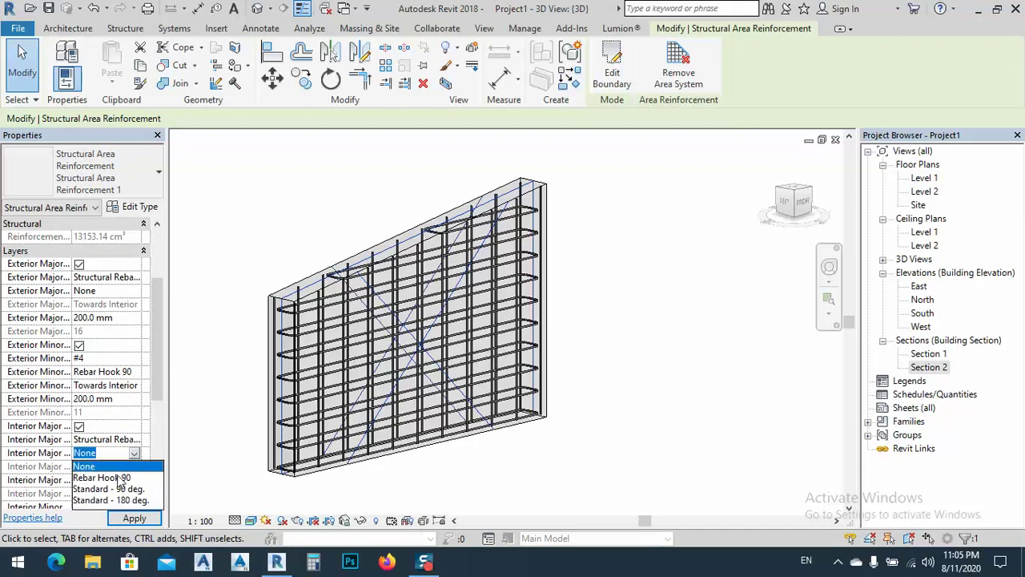
click(138, 455)
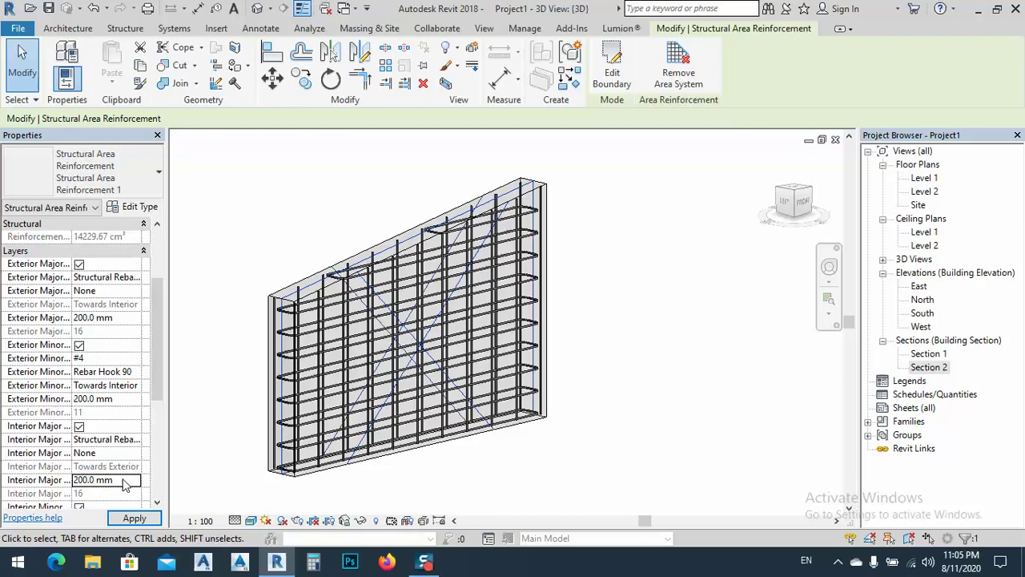
click(263, 251)
shift+middle_drag(263, 252, 513, 184)
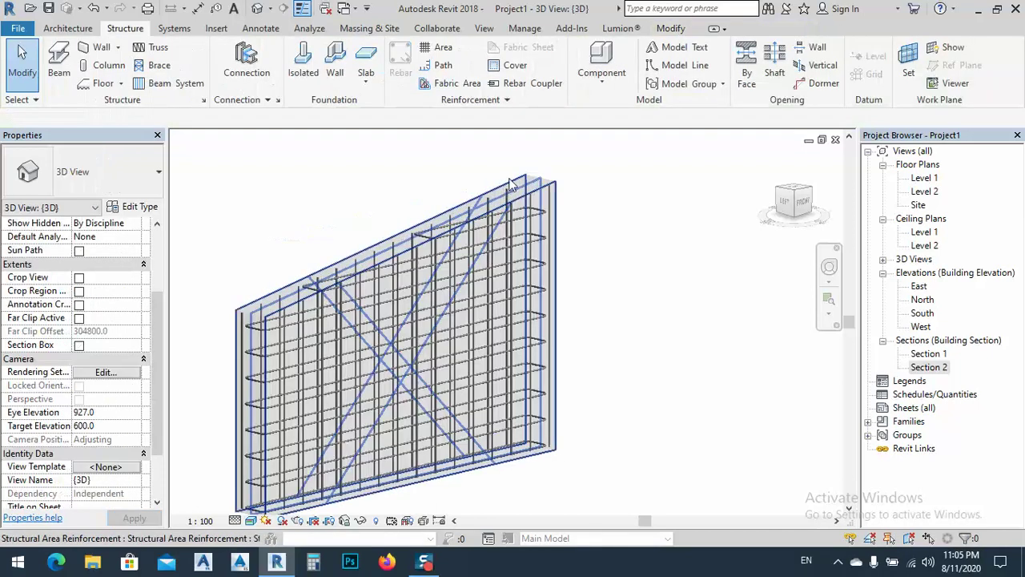
scroll(512, 184, up, 5)
middle_drag(617, 289, 724, 232)
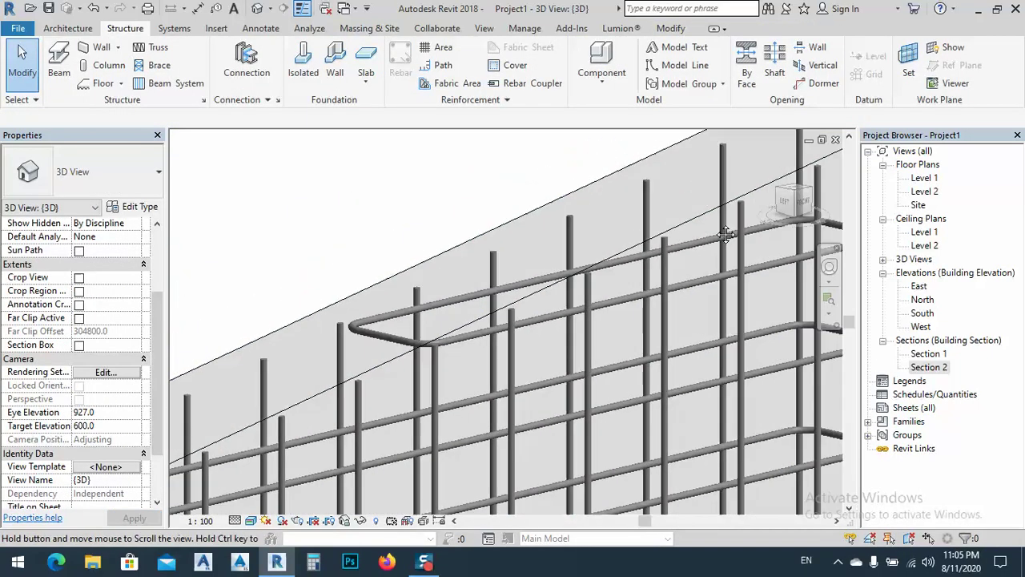
scroll(635, 266, down, 6)
shift+middle_drag(635, 267, 474, 301)
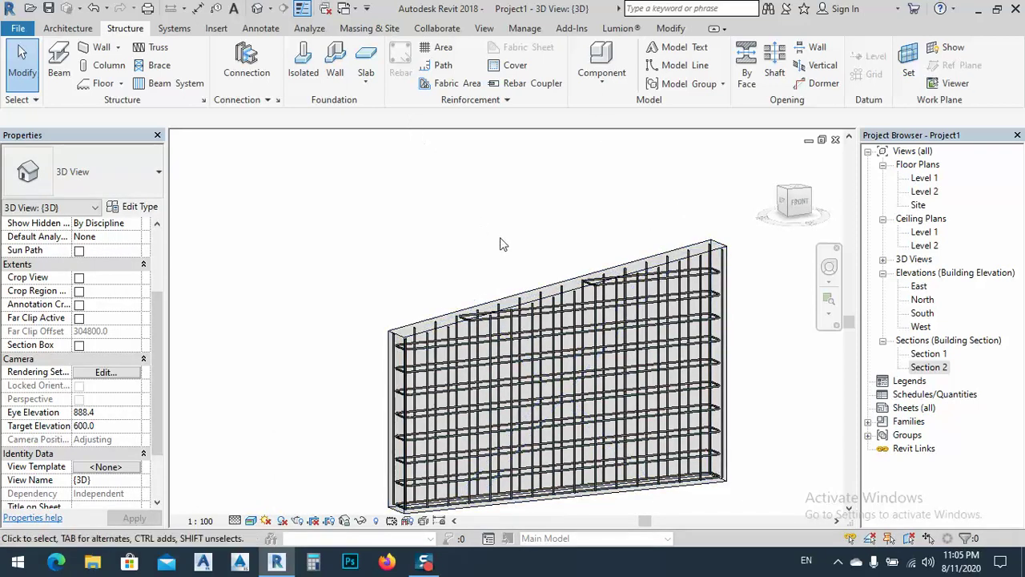
middle_drag(502, 240, 436, 184)
click(344, 228)
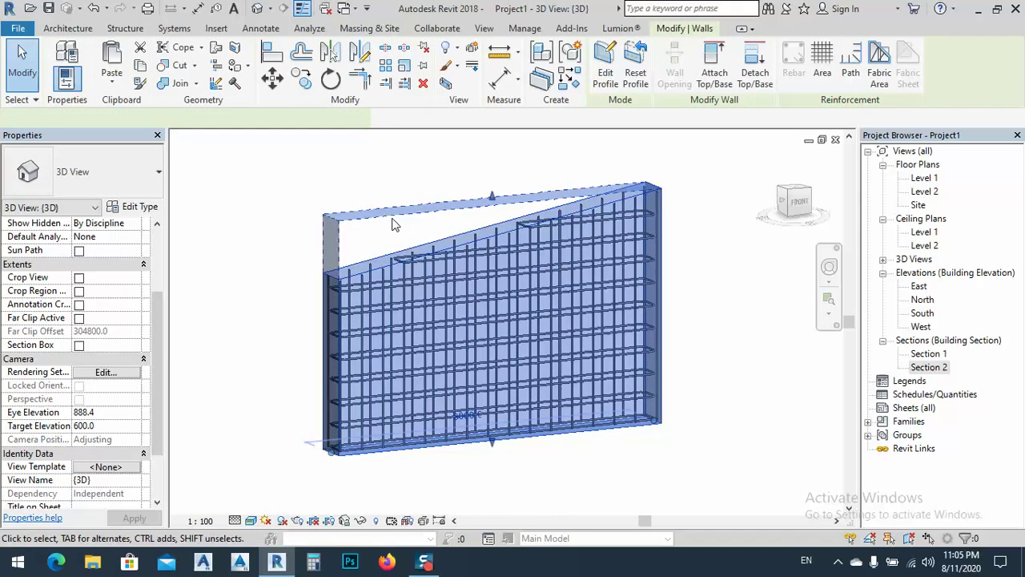
click(274, 277)
mouse_move(411, 382)
shift+middle_down()
mouse_move(434, 365)
mouse_move(410, 385)
shift+middle_up()
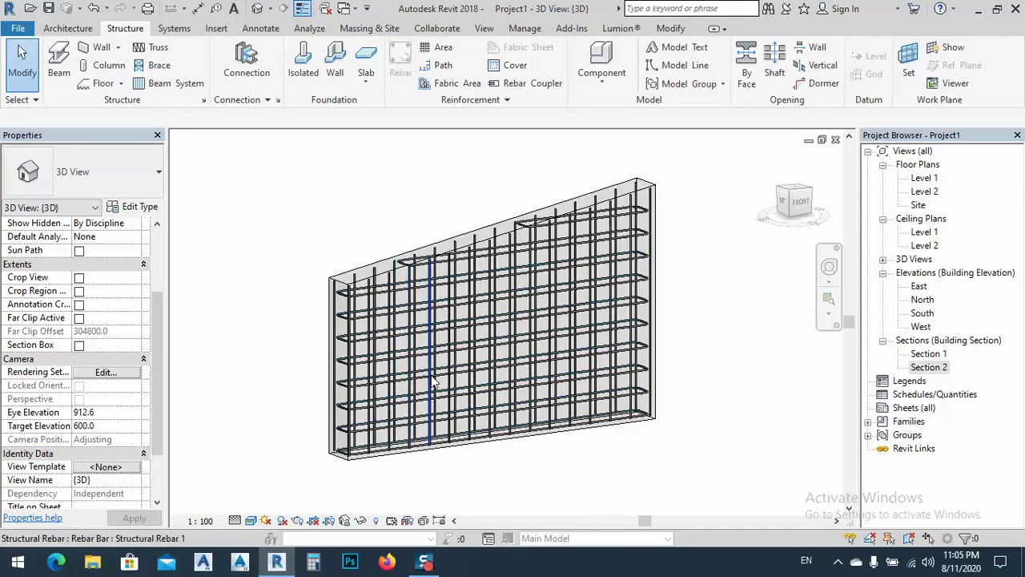